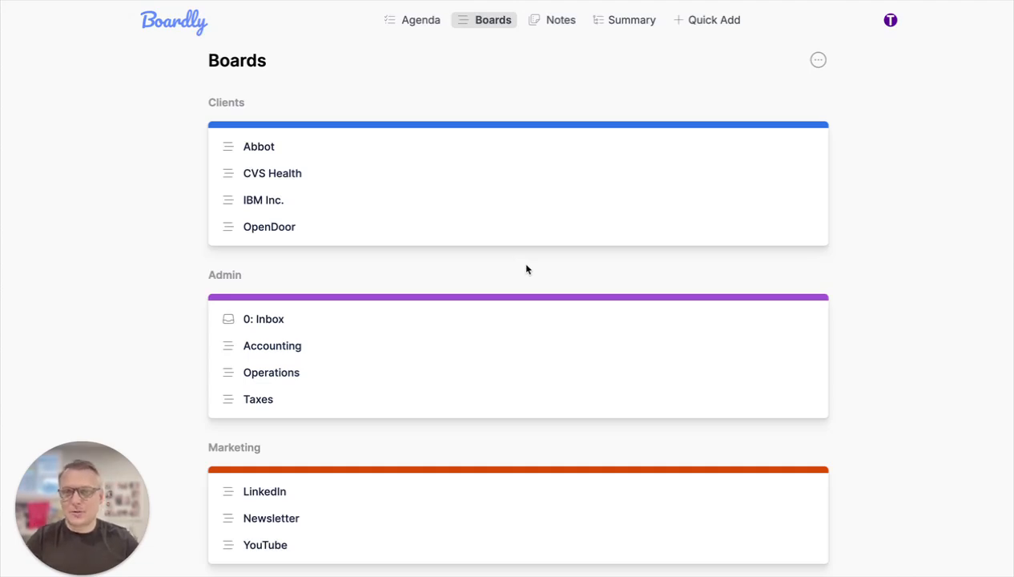
- Look through the boards in each category and the options available for the boards list
scroll(391, 170, "down", 2)
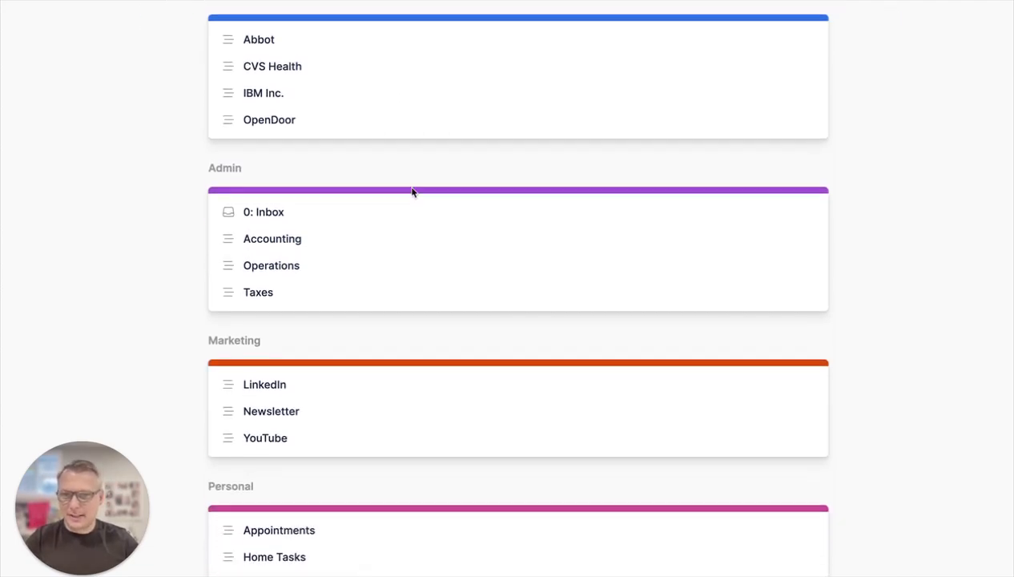
scroll(409, 192, "up", 2)
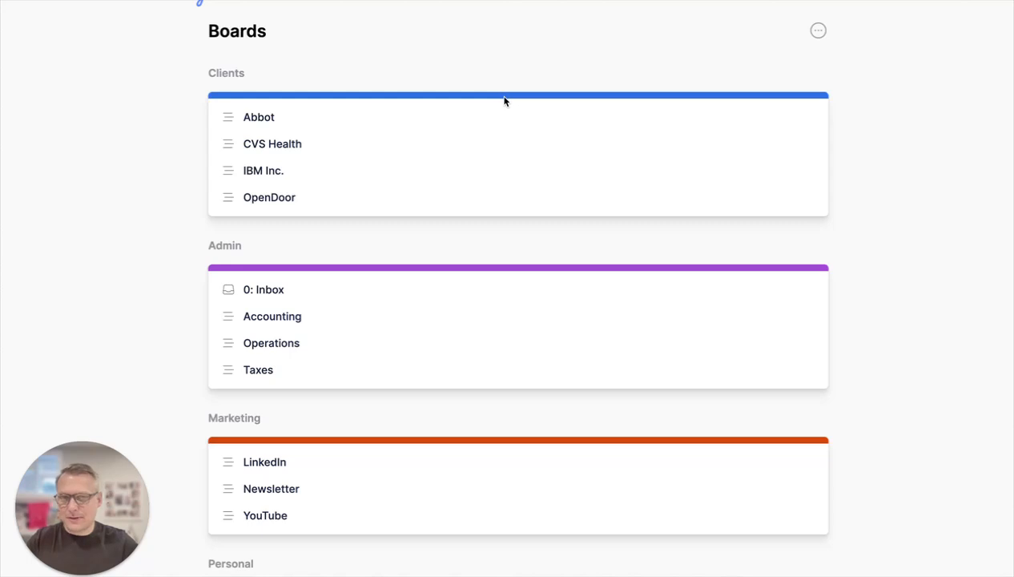
scroll(525, 156, "down", 3)
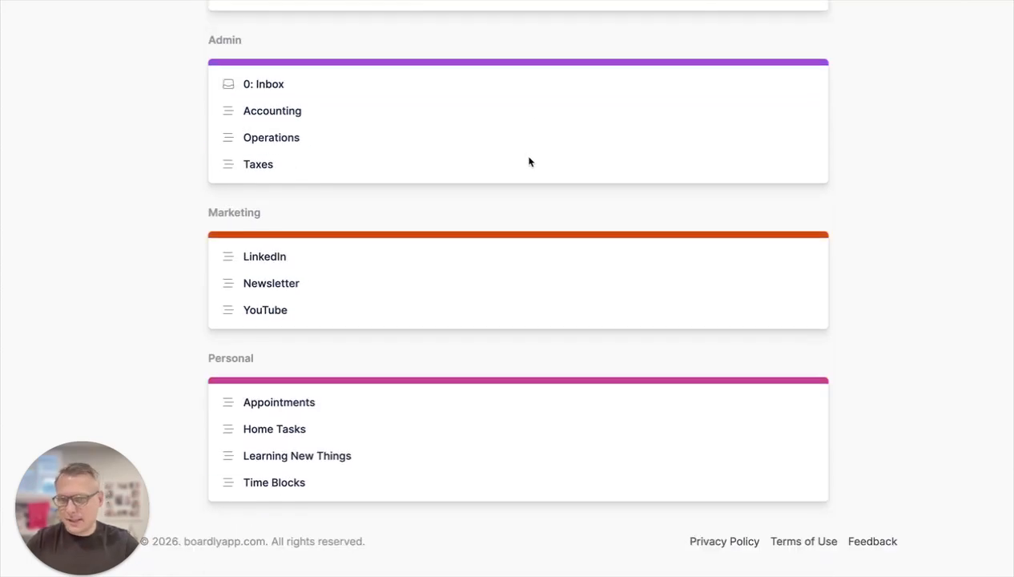
scroll(547, 225, "up", 3)
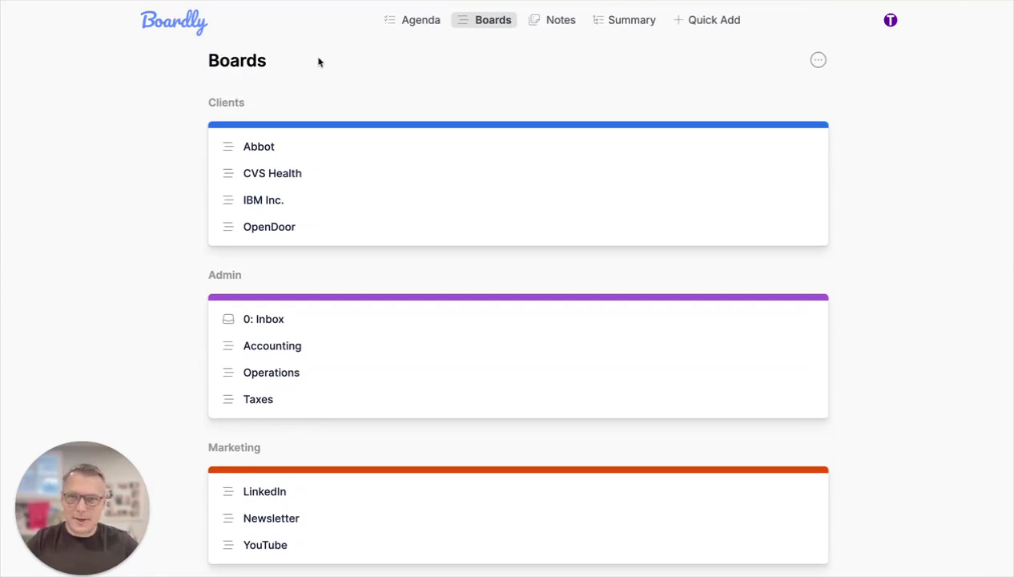
left_click(818, 63)
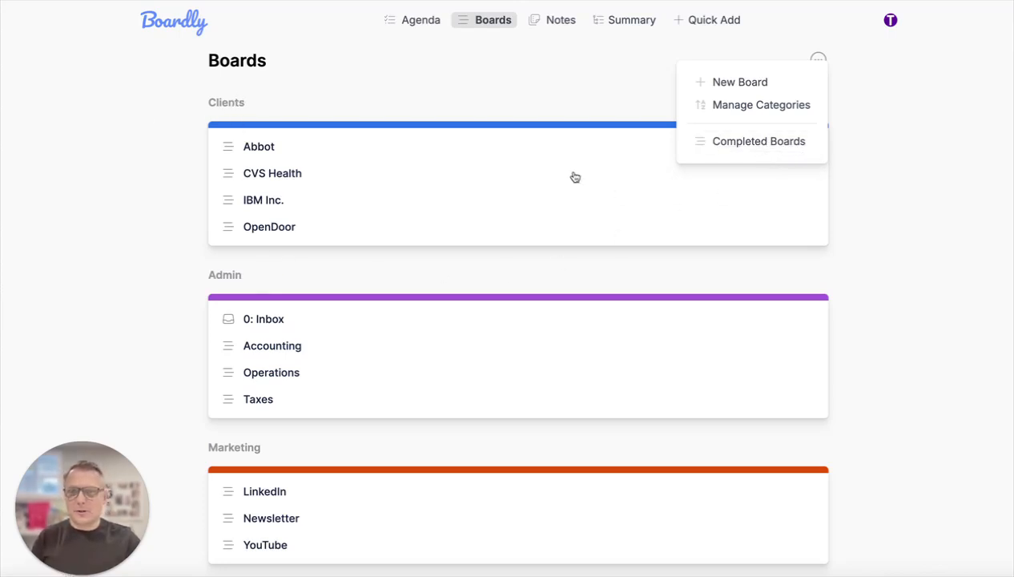
left_click(495, 87)
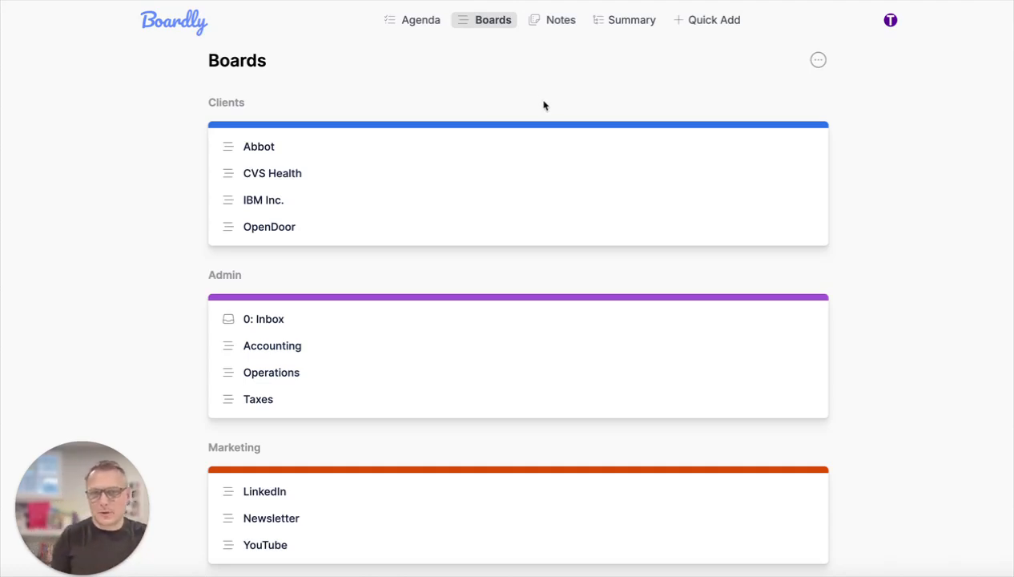
- Reorder the board categories so Writing comes first and Marketing second, above Clients, and return to the boards list
left_click(818, 62)
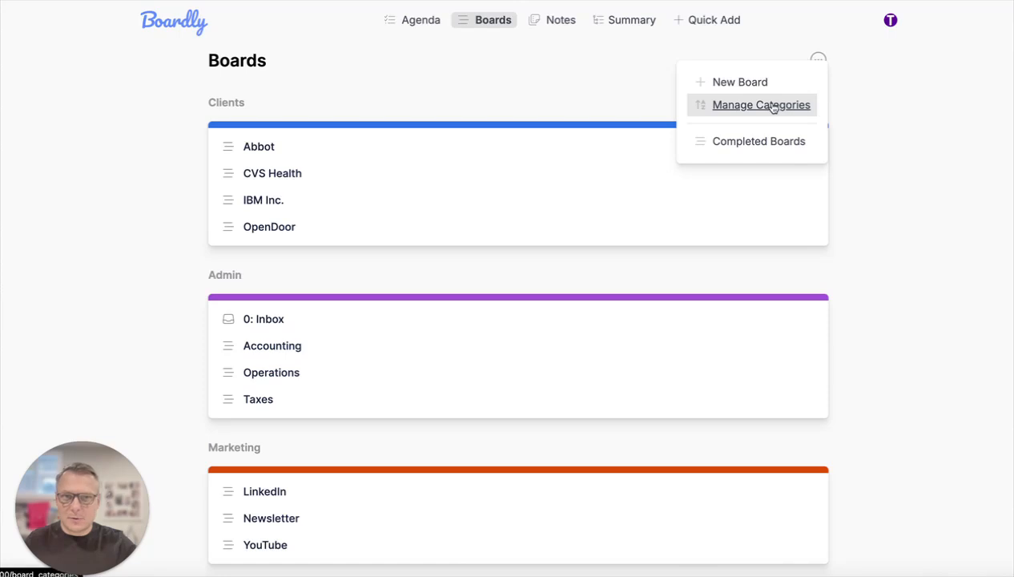
left_click(769, 108)
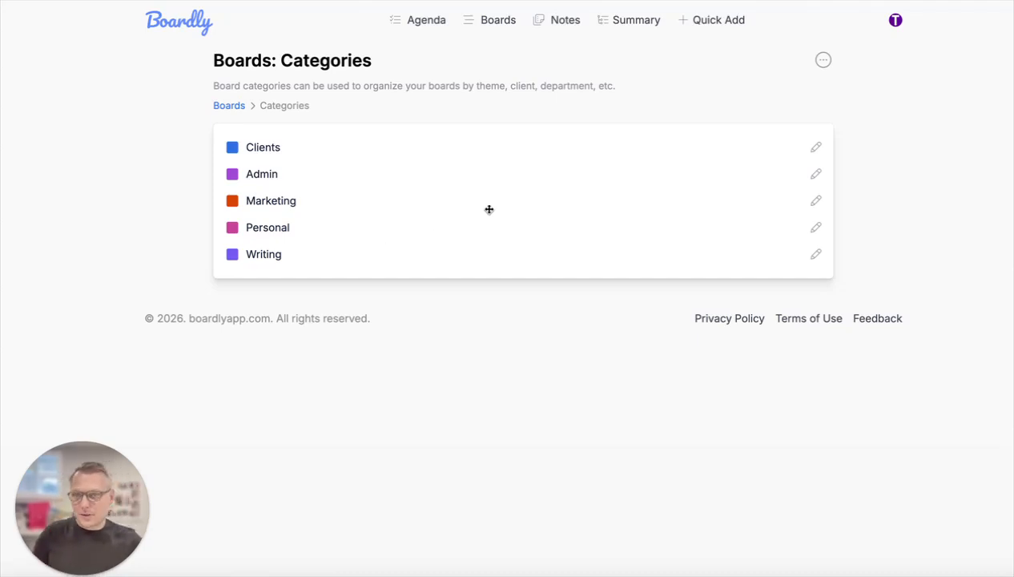
left_click_drag(294, 255, 305, 149)
left_click_drag(312, 228, 308, 170)
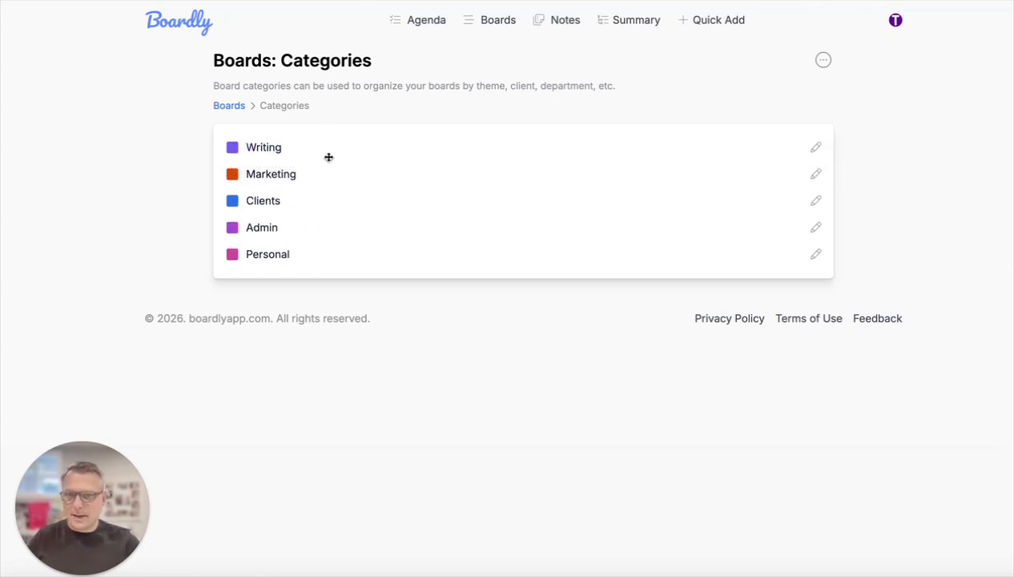
left_click(227, 105)
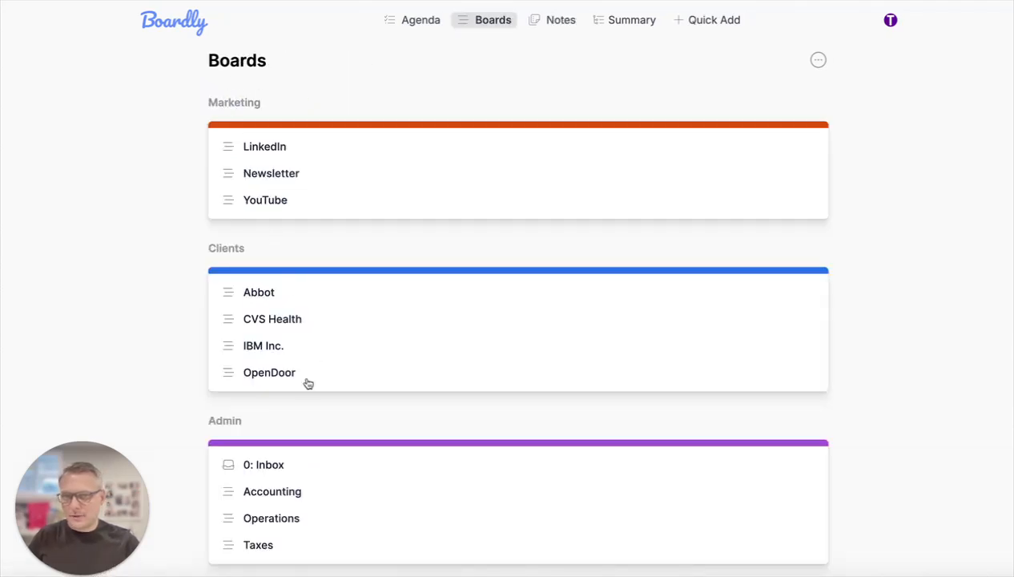
- Rename the Marketing board category to Social Media with the orange-red color, save it, and return to the boards list
left_click(818, 60)
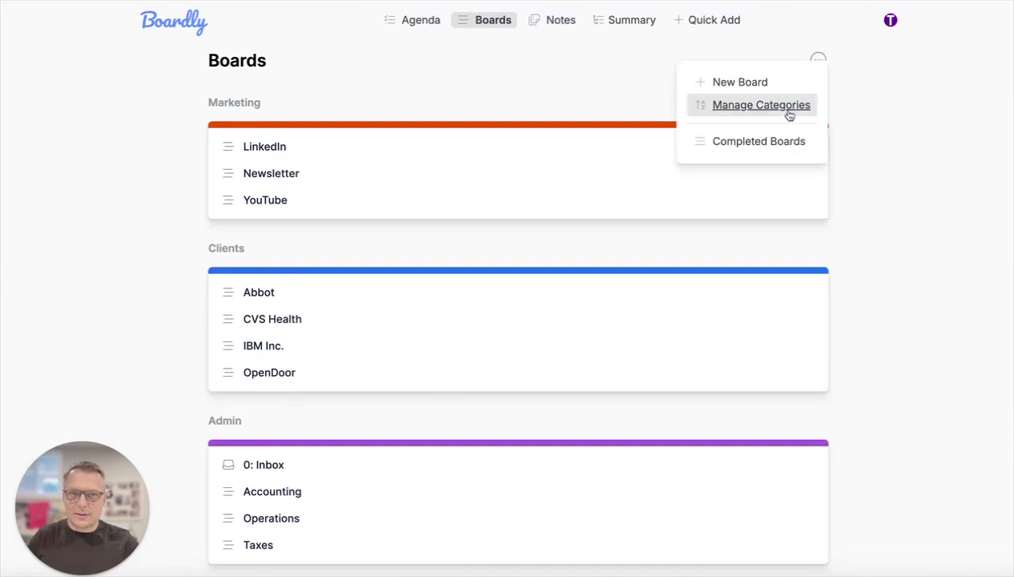
left_click(761, 105)
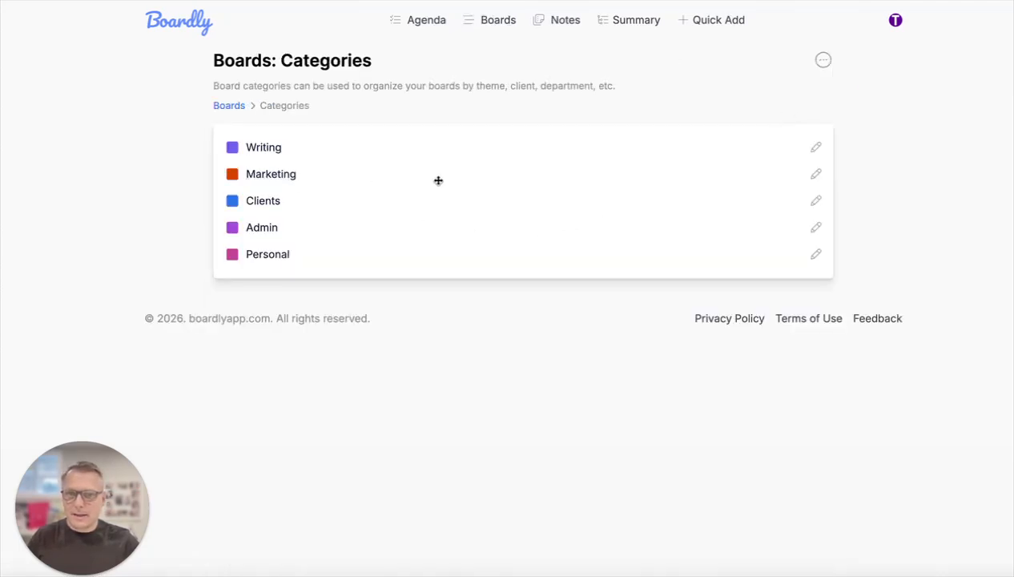
left_click(815, 174)
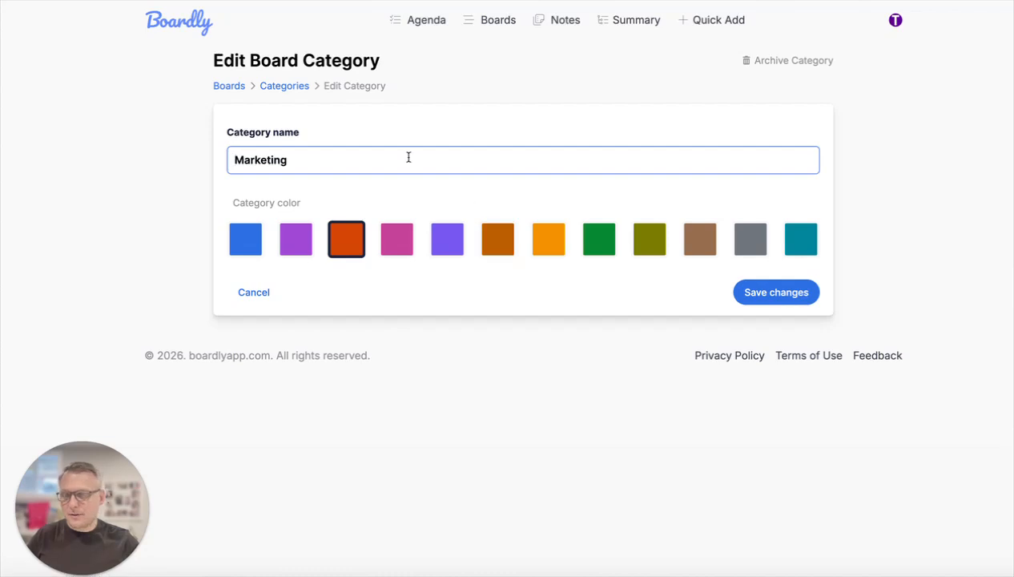
double_click(268, 158)
type("Social Media")
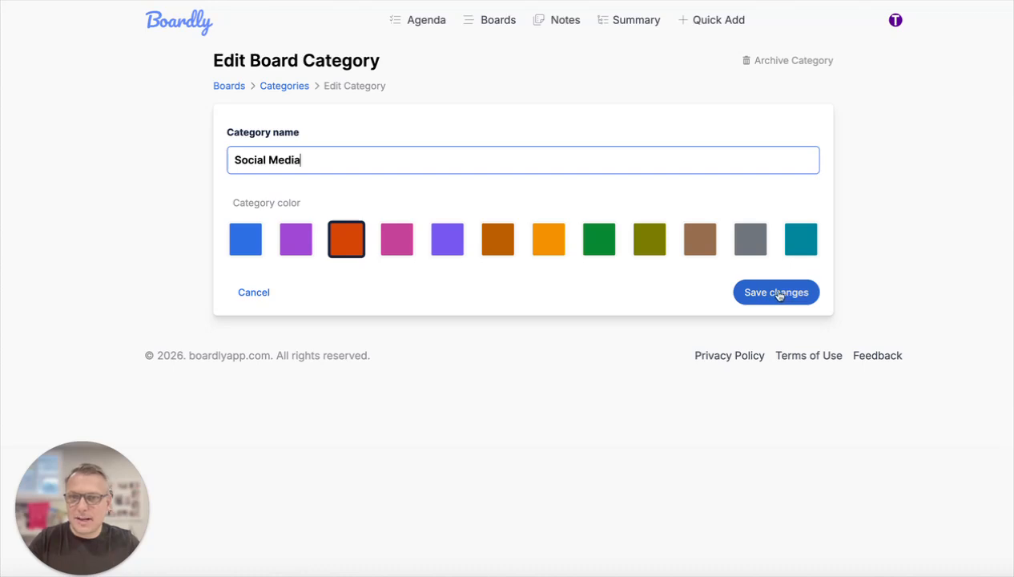
left_click(396, 255)
left_click(345, 244)
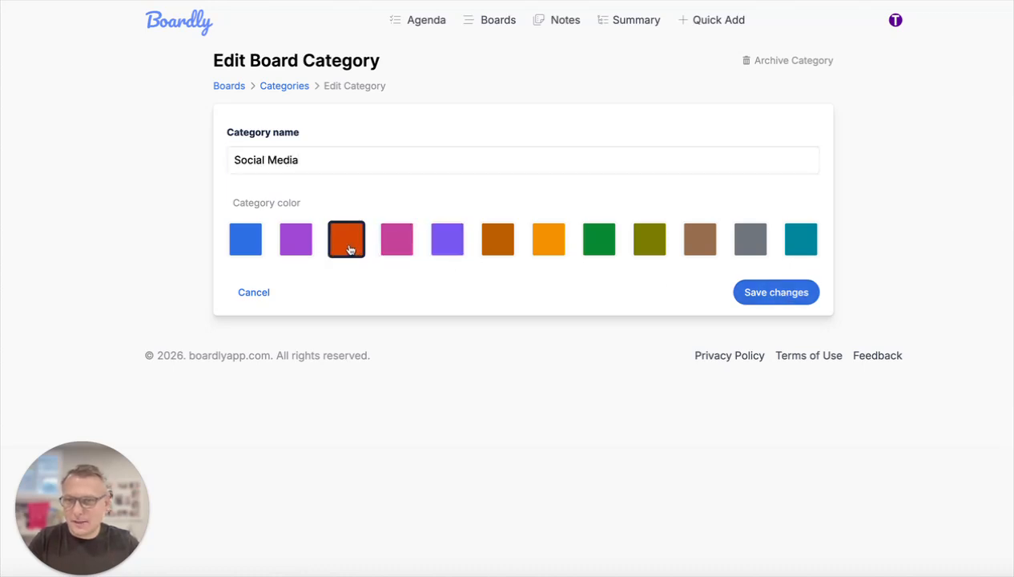
left_click(786, 292)
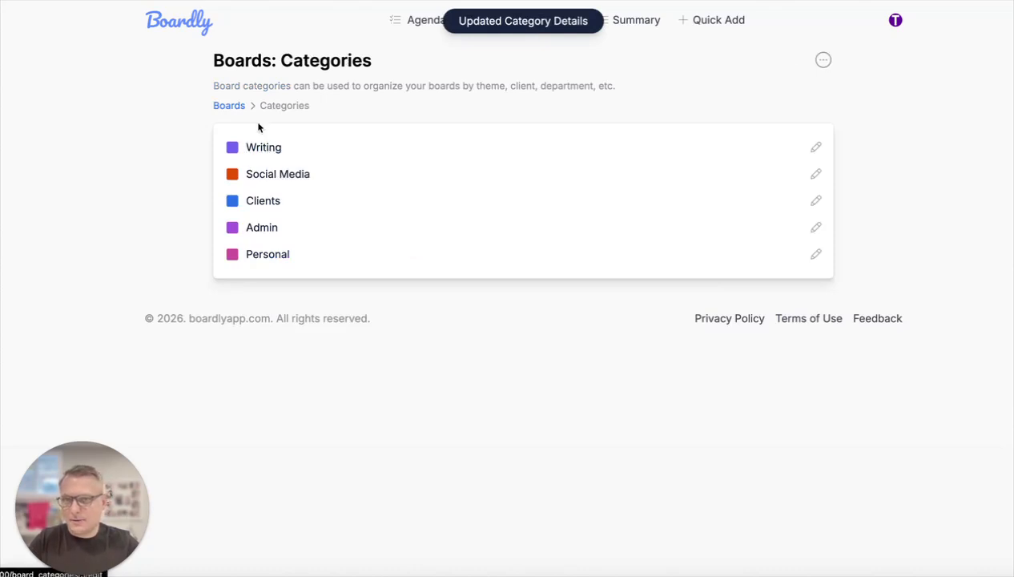
left_click(229, 105)
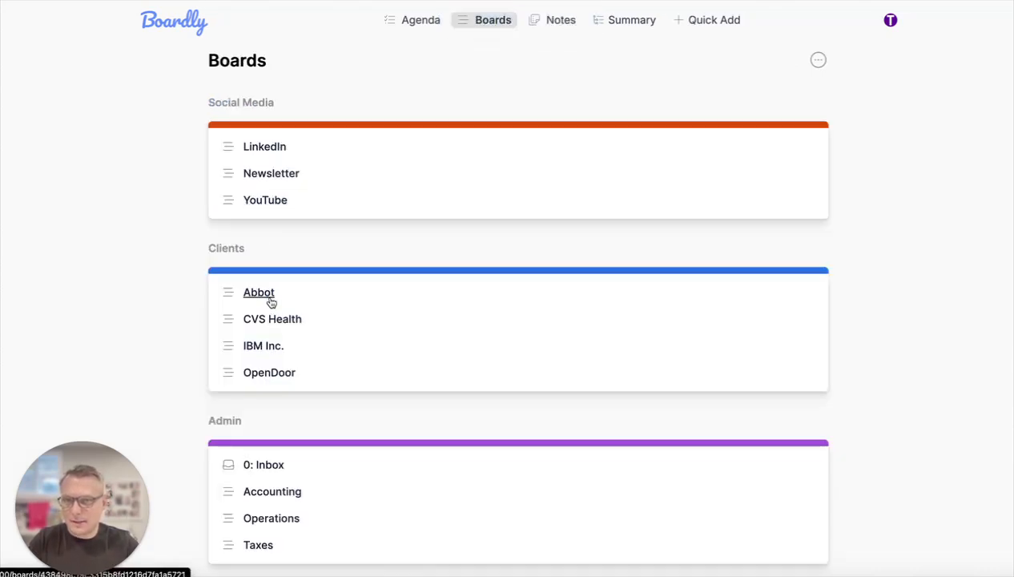
- Check the archived board categories and return to the category list
left_click(817, 60)
left_click(771, 103)
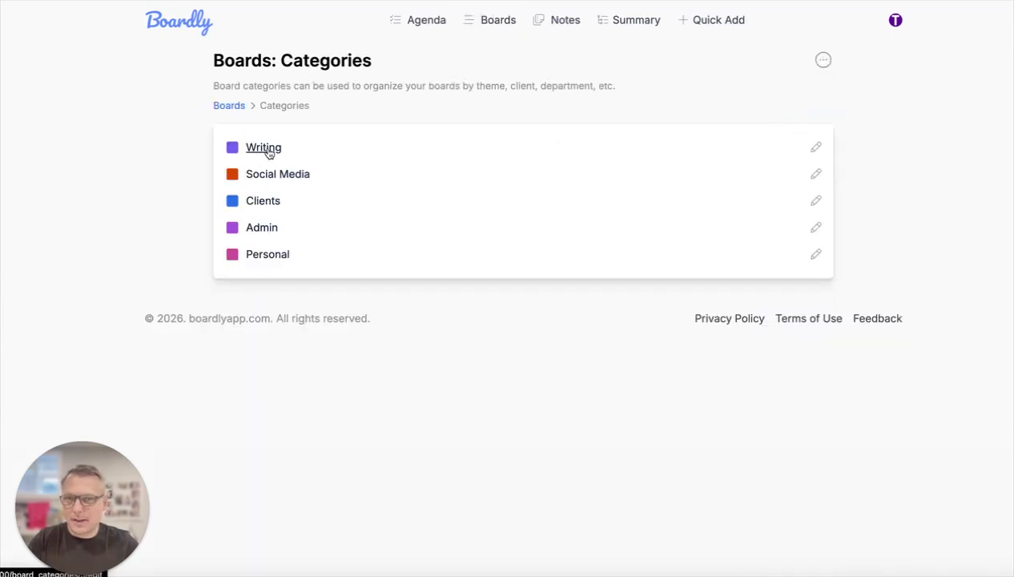
left_click(823, 60)
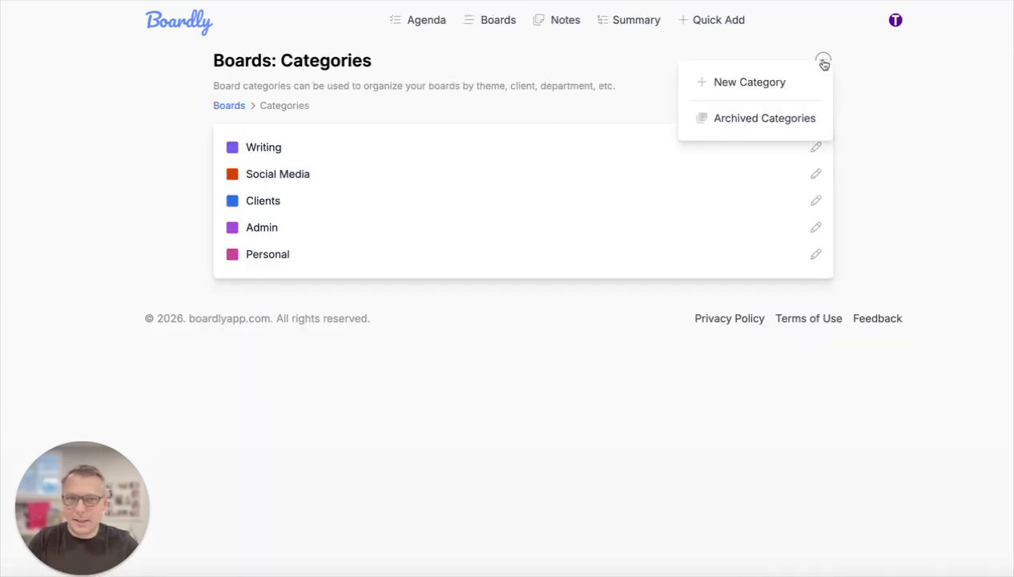
left_click(764, 120)
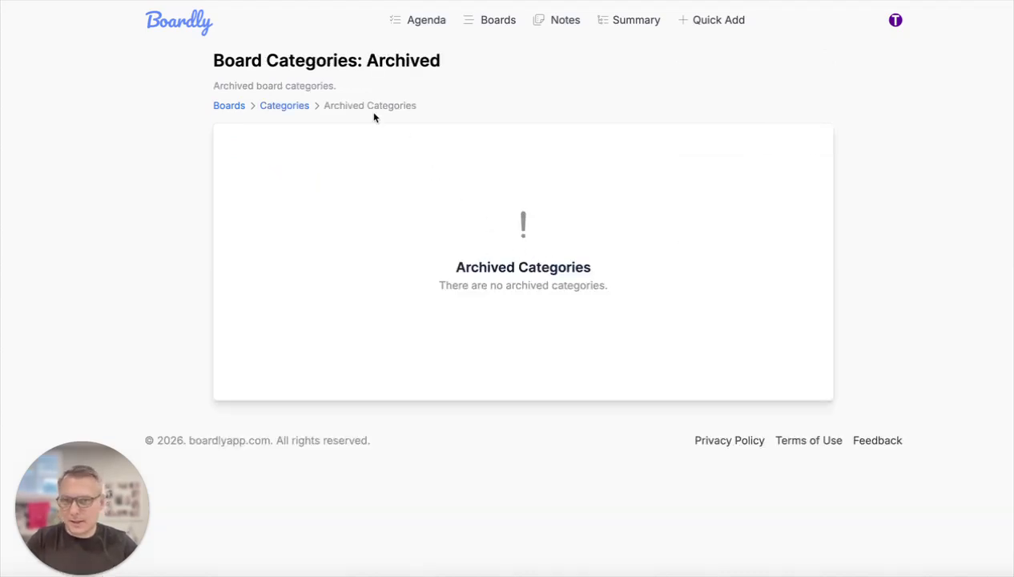
left_click(284, 107)
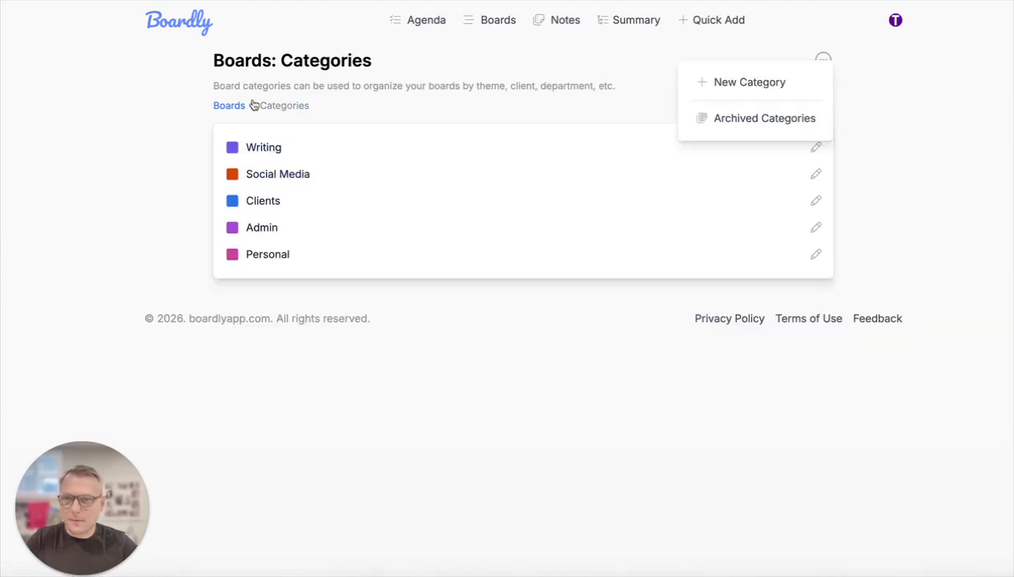
left_click(201, 93)
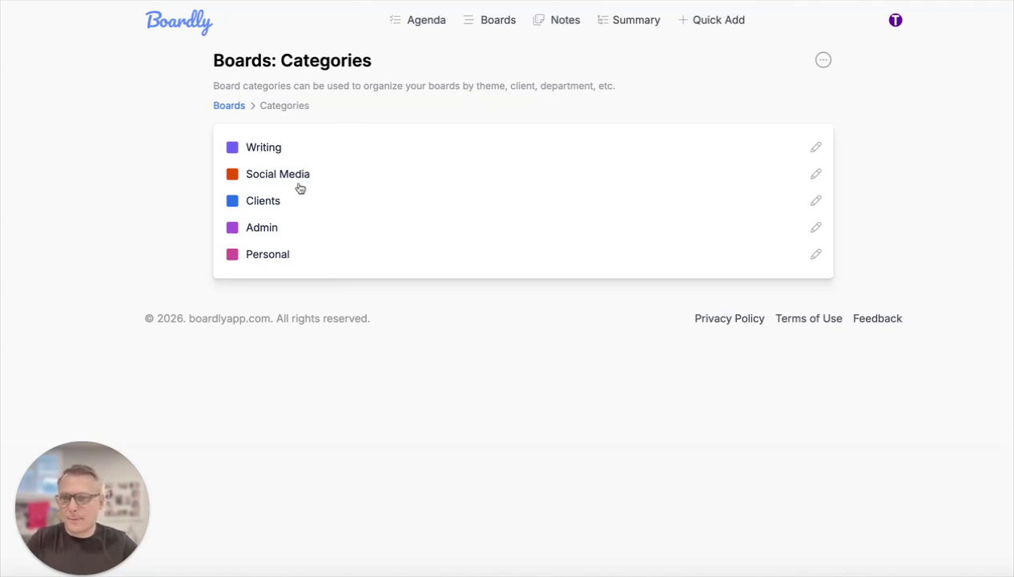
- Archive the Writing board category and return to the boards list
left_click(265, 150)
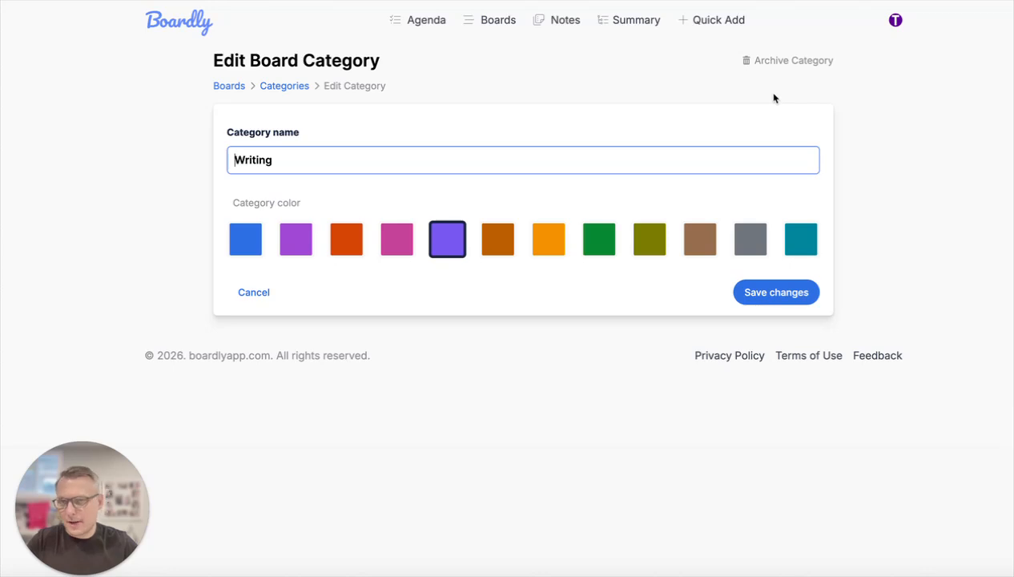
left_click(791, 62)
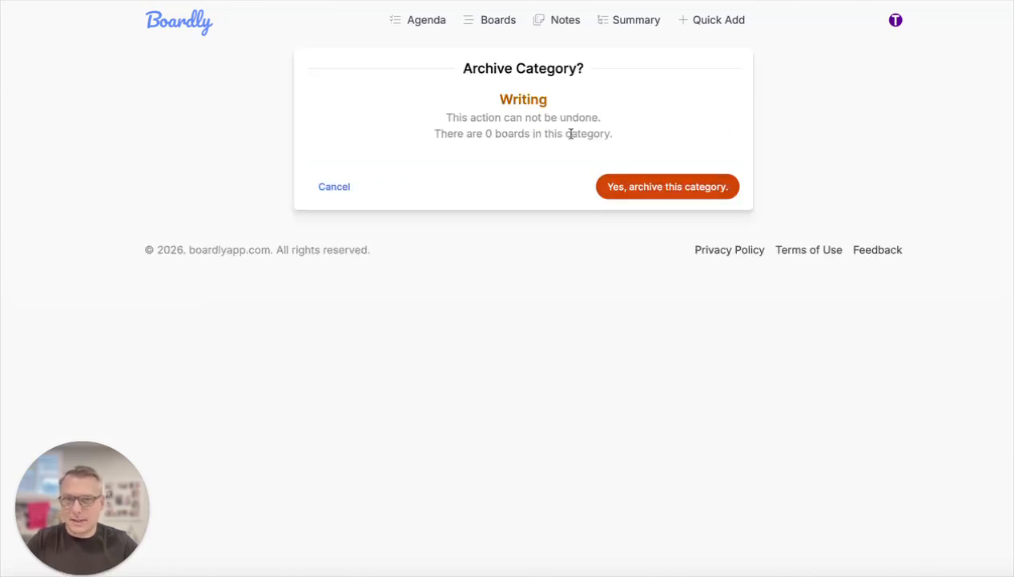
left_click_drag(422, 133, 629, 140)
left_click(637, 146)
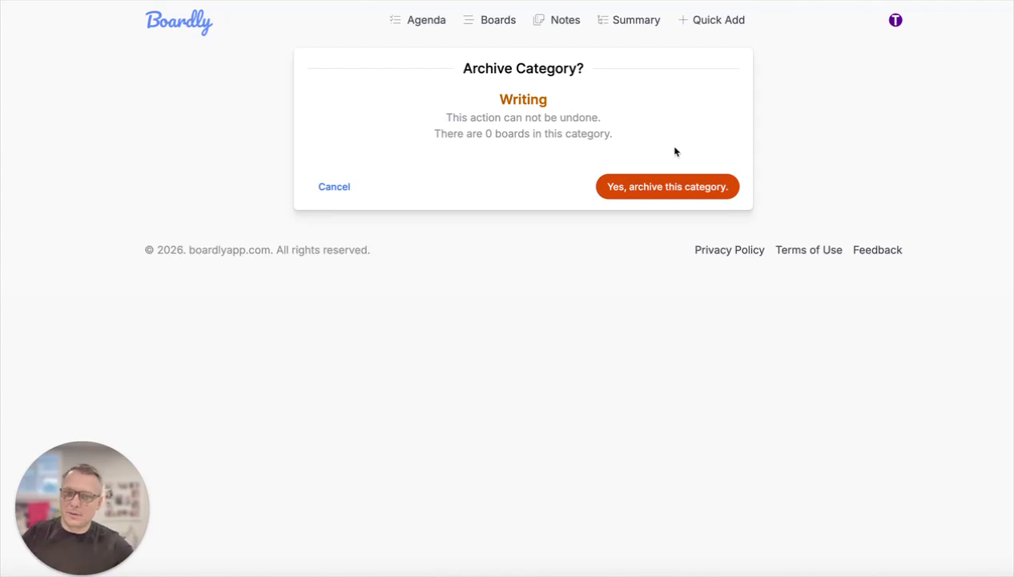
left_click(686, 187)
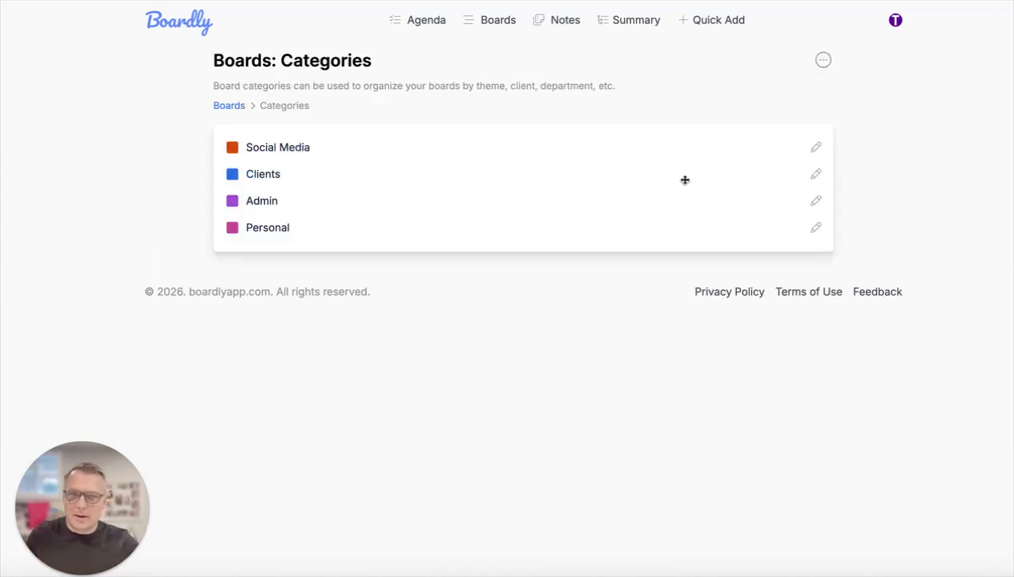
left_click(230, 105)
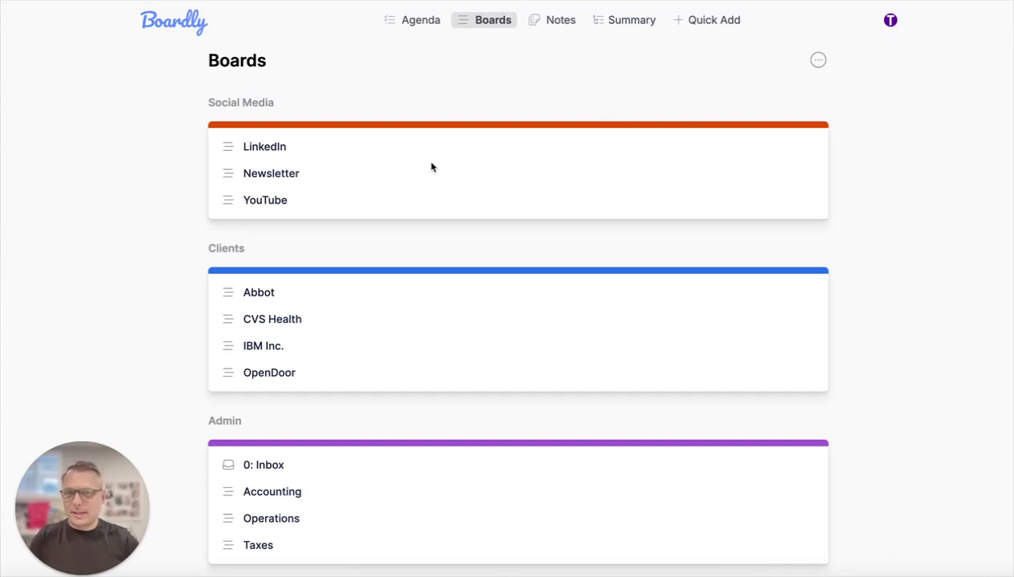
- View the LinkedIn, Newsletter, YouTube and Abbot boards one after another
left_click(273, 149)
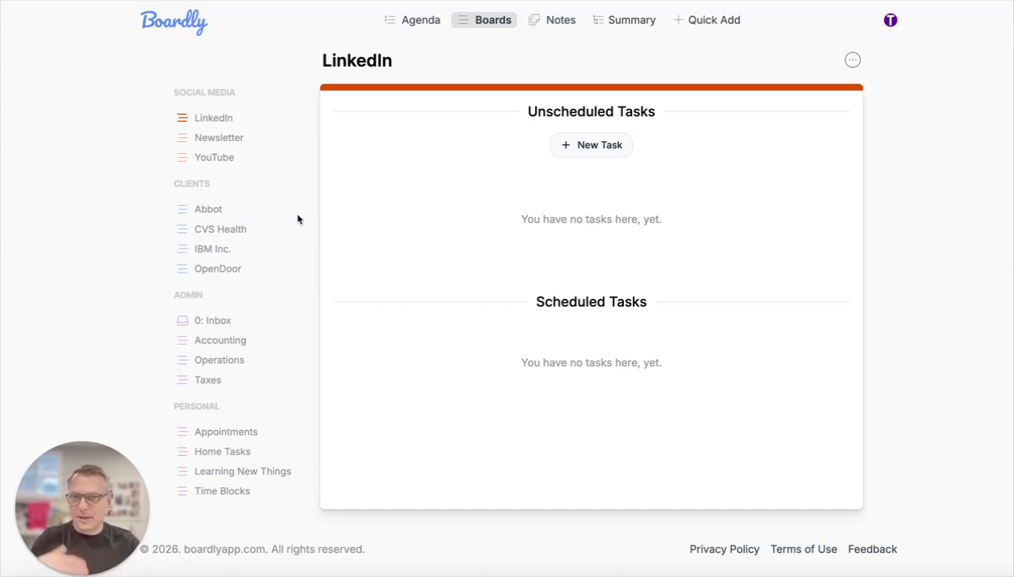
left_click(225, 138)
left_click(211, 159)
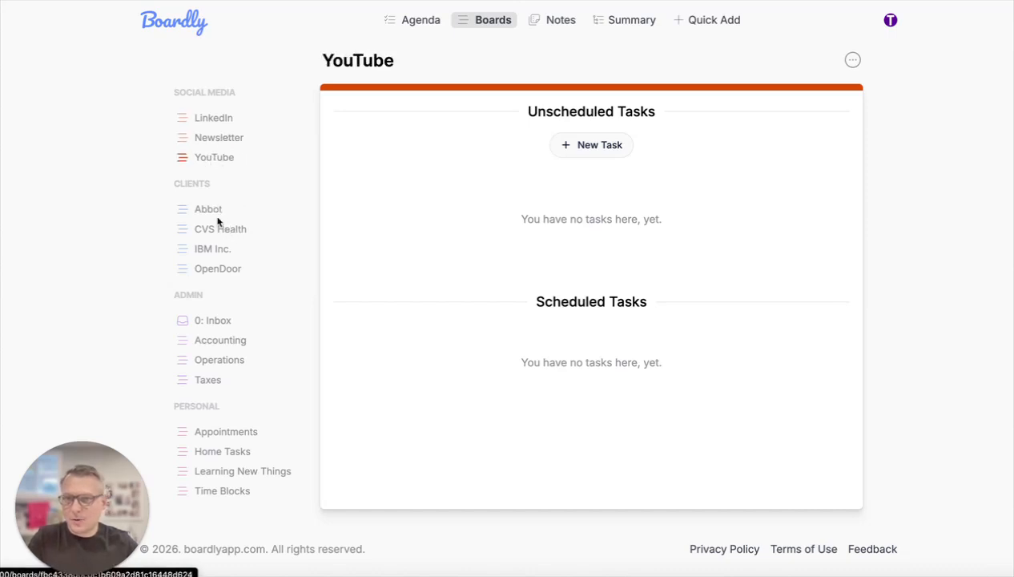
left_click(210, 209)
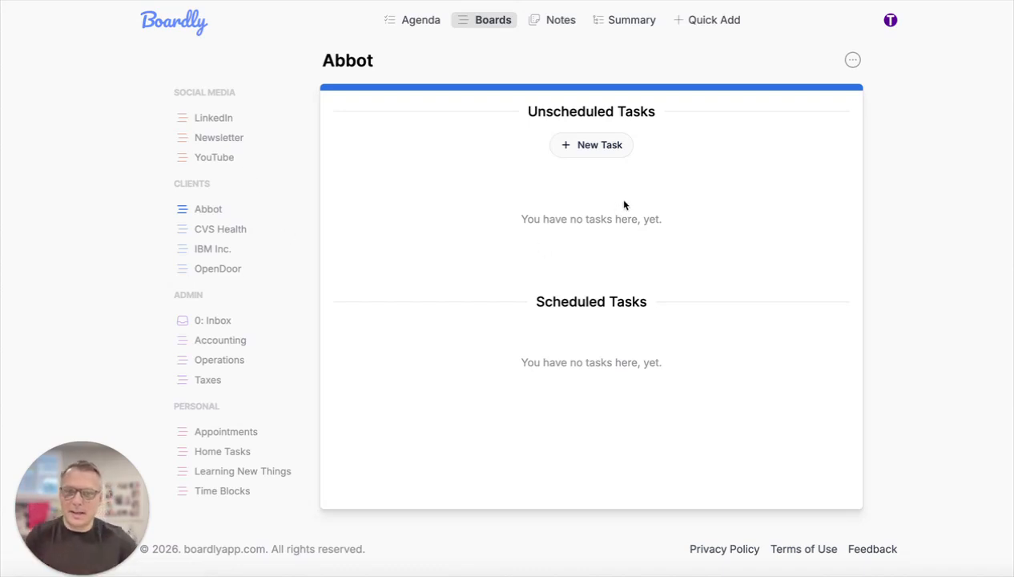
- Go back to the LinkedIn board and look over its available board options
left_click(226, 119)
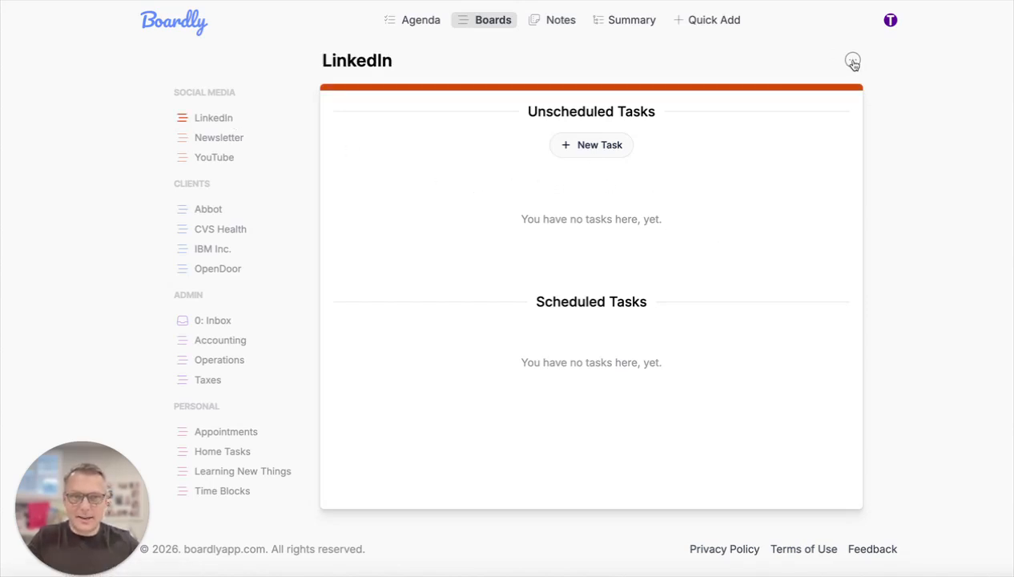
left_click(853, 62)
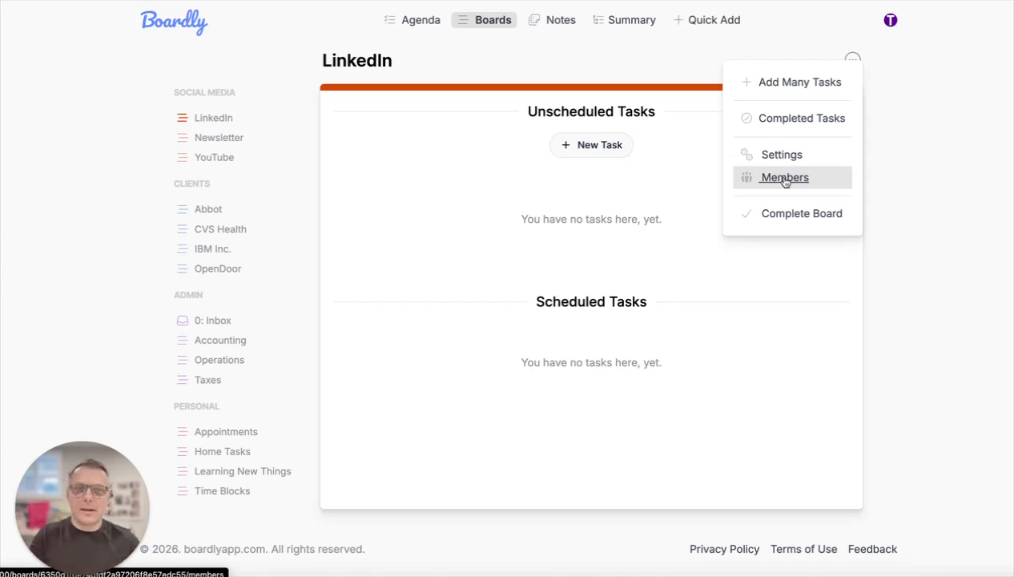
left_click(525, 220)
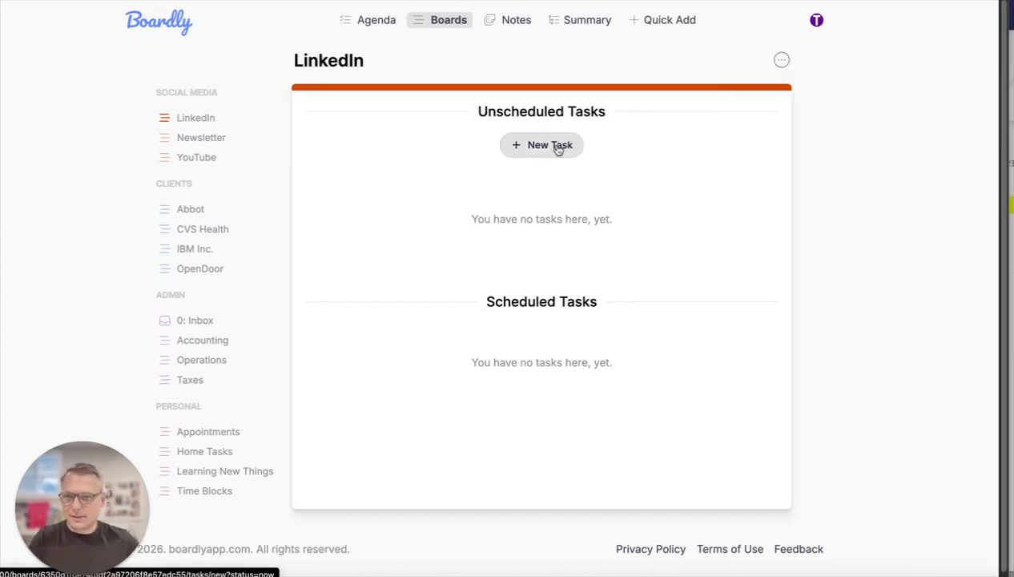
- Add an unscheduled task named "Write a post on leader" to the LinkedIn board
left_click(558, 149)
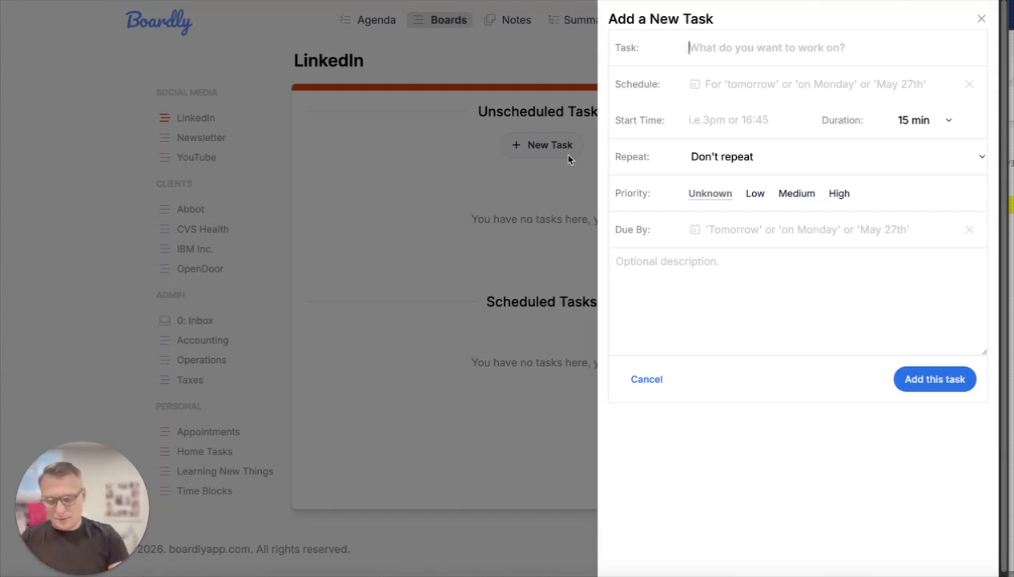
type("Writing a post on leader")
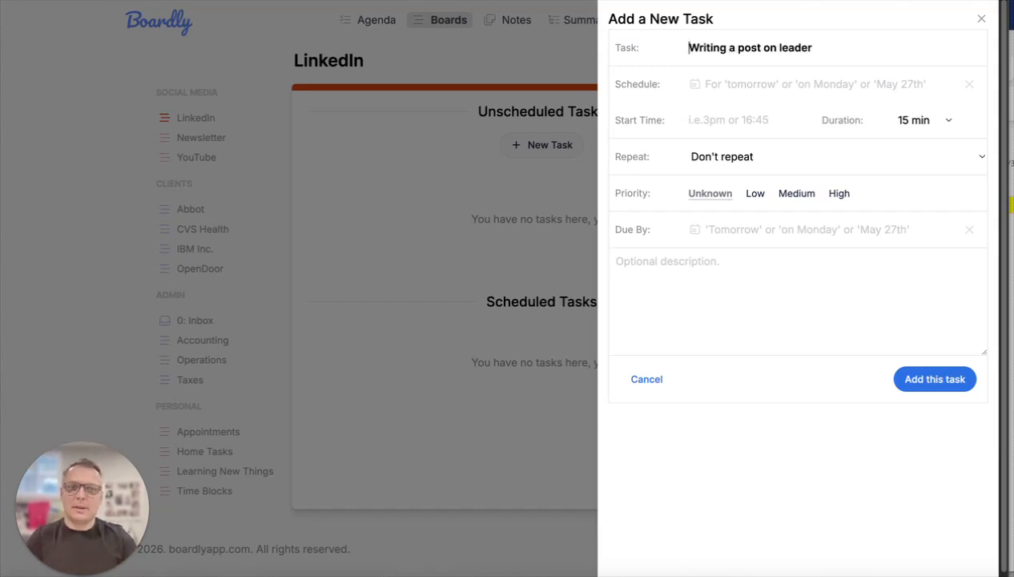
left_click(709, 47)
key("Delete")
key("Delete")
key("Delete")
type("e")
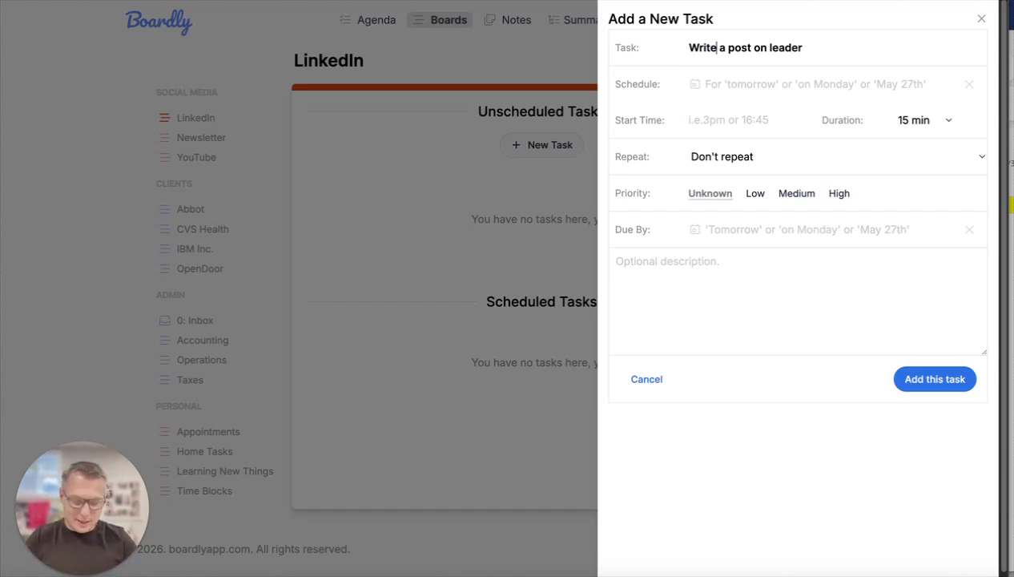
key("Return")
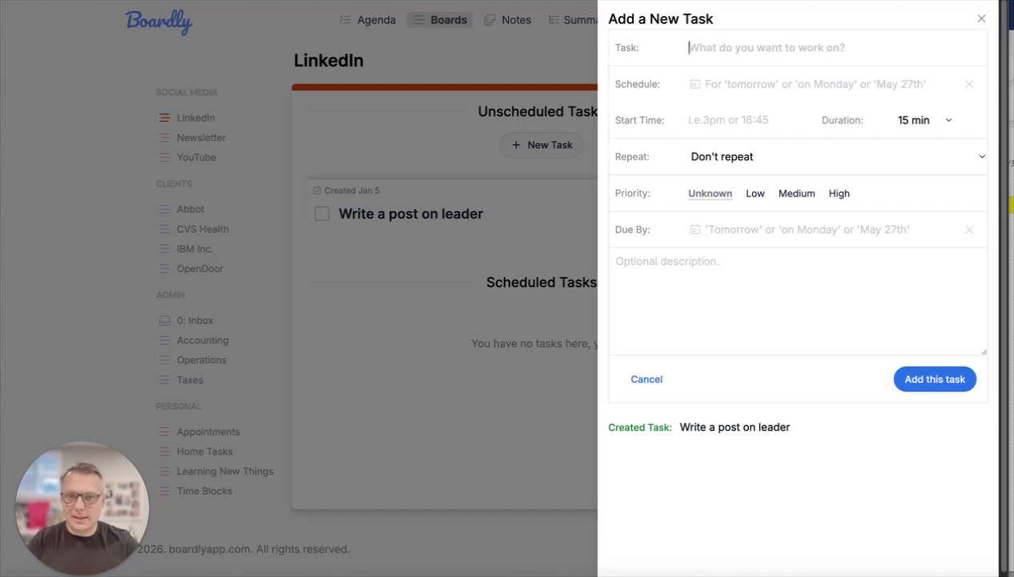
- Enter another new task named "Write a post on strategy" and schedule it for tomorrow, Jan 6, 2026
type("Write a post on strategy")
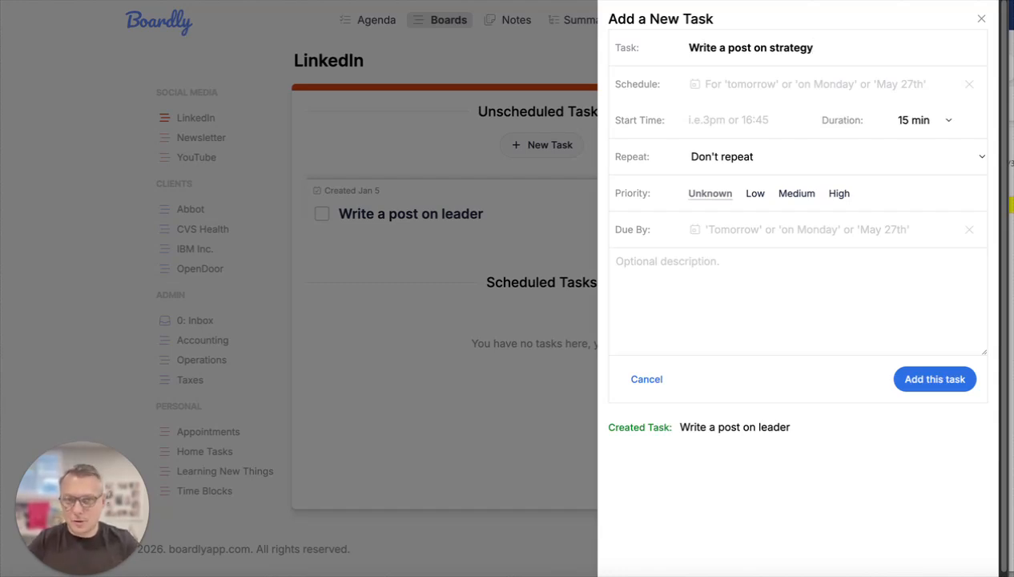
key("Tab")
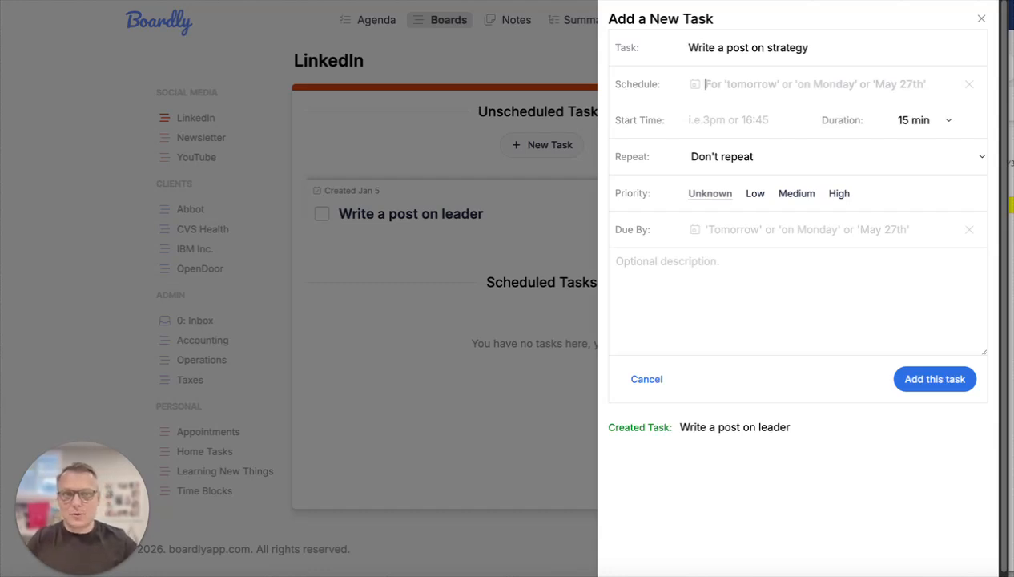
type("Tomorrow")
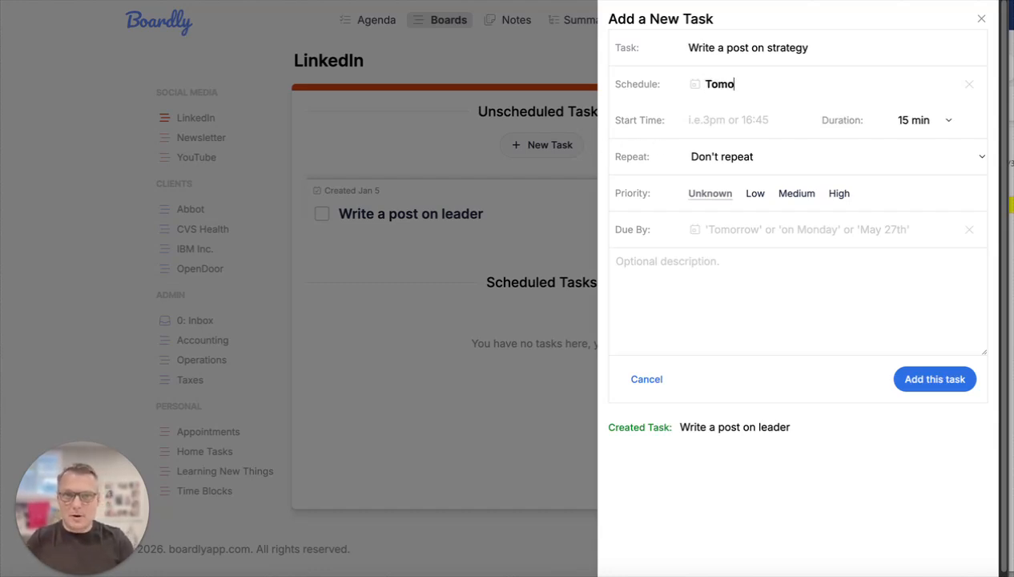
left_click(696, 88)
left_click(758, 175)
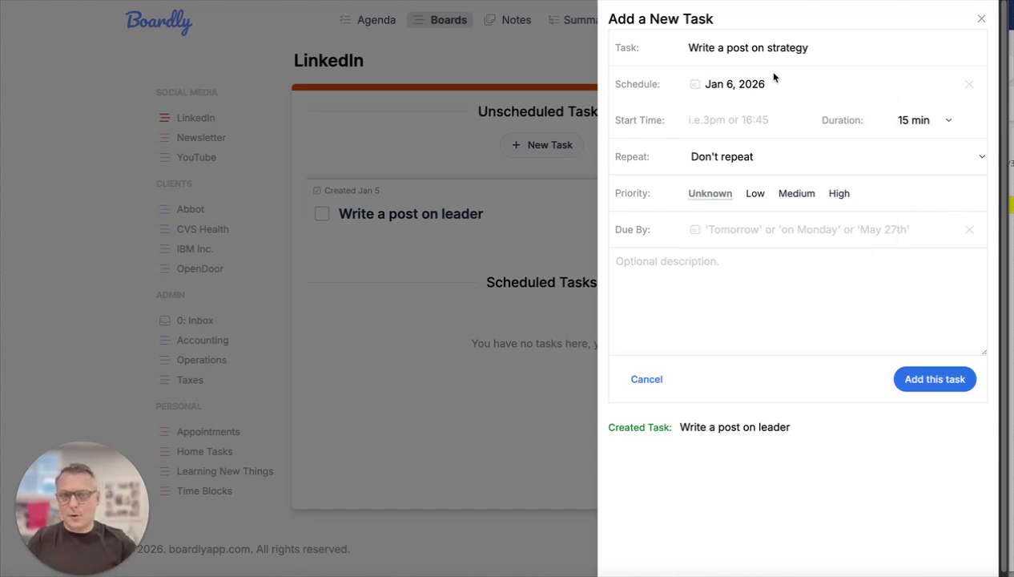
- Set the strategy post task's start time to 9am and its duration to 60 min
left_click(726, 119)
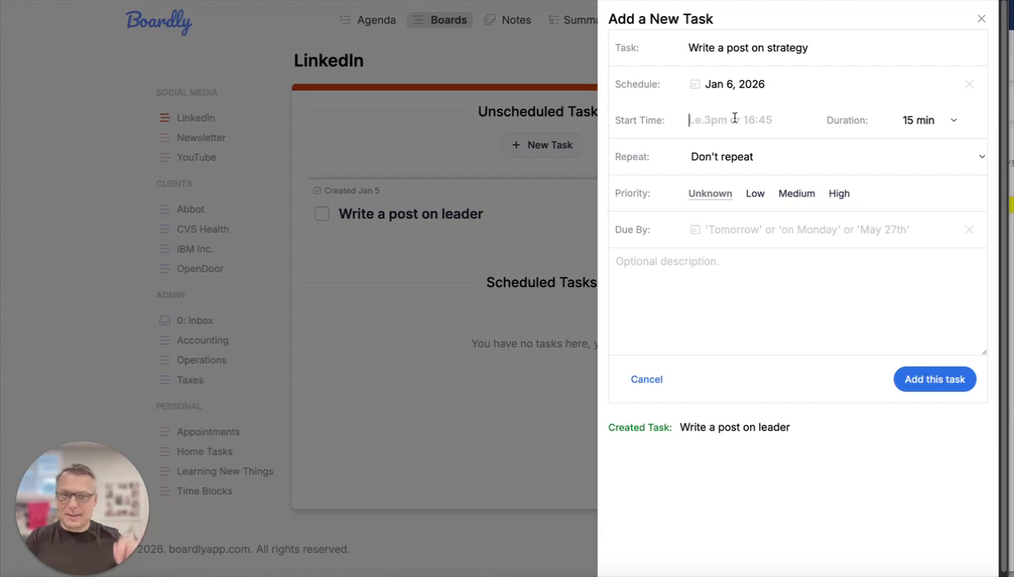
type("9am")
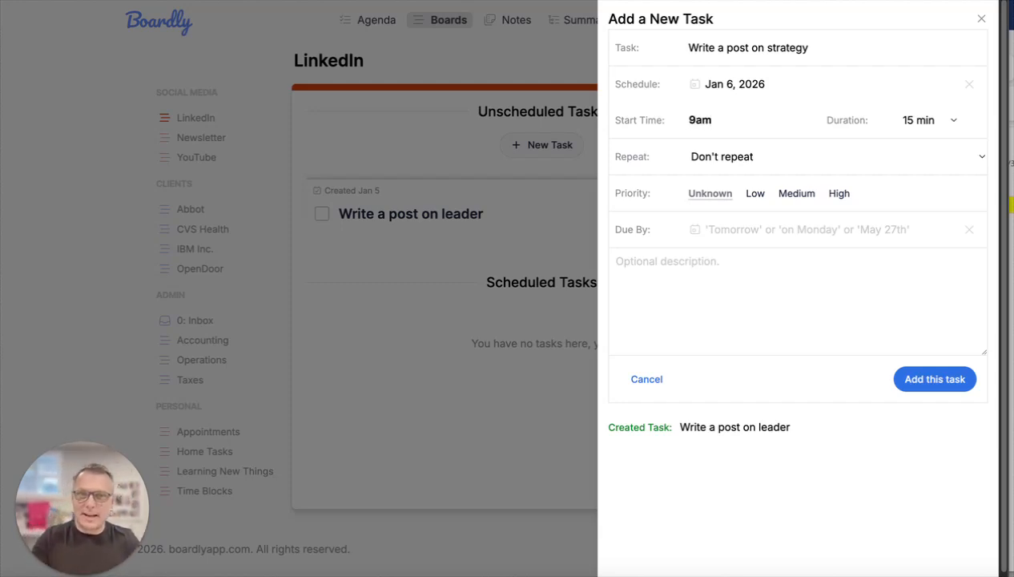
key("Tab")
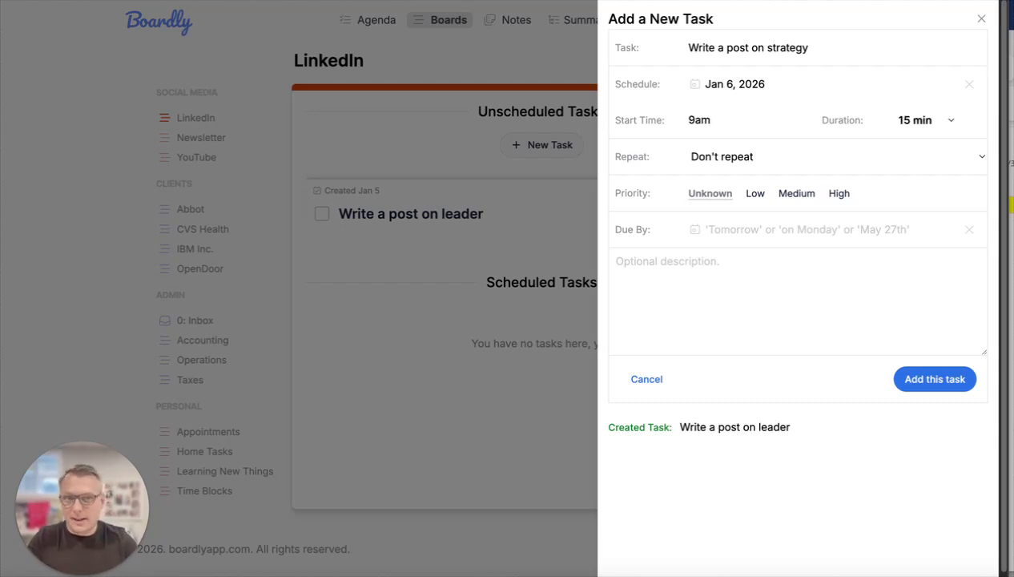
key("Down")
key("Down")
key("Down")
key("Down")
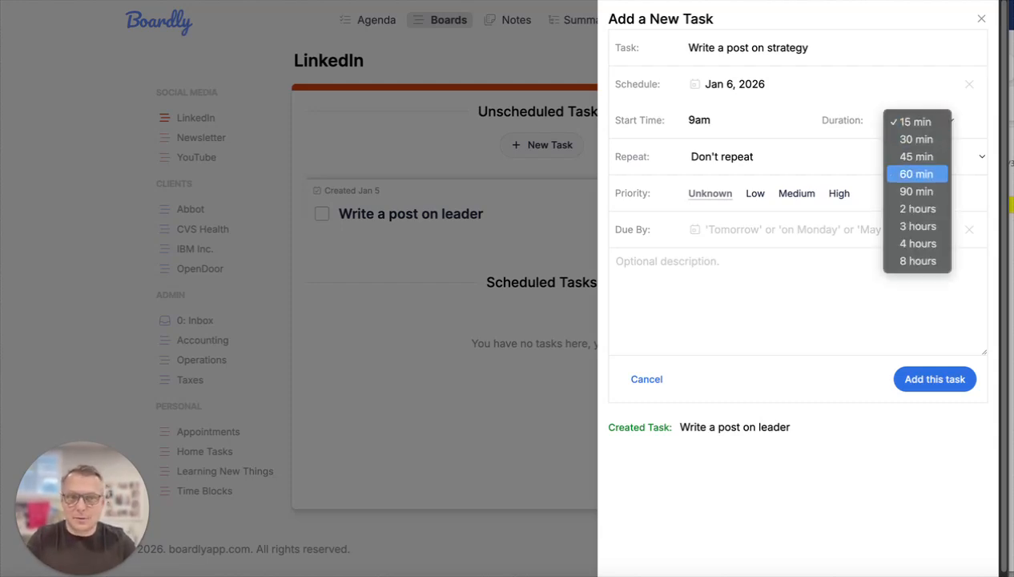
key("Return")
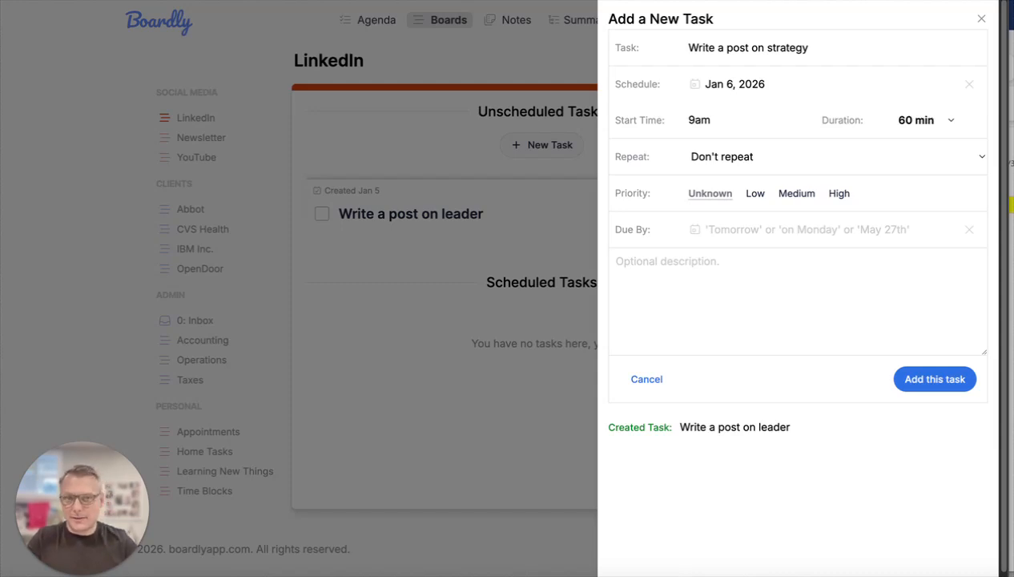
- Set the strategy post task to repeat every week until Jan 30, 2026
left_click(820, 161)
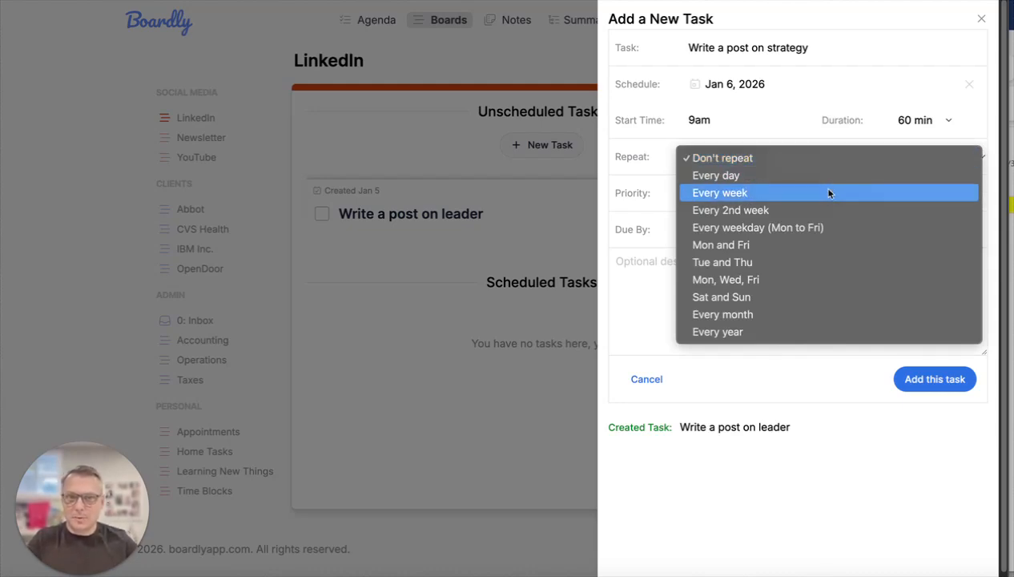
left_click(823, 192)
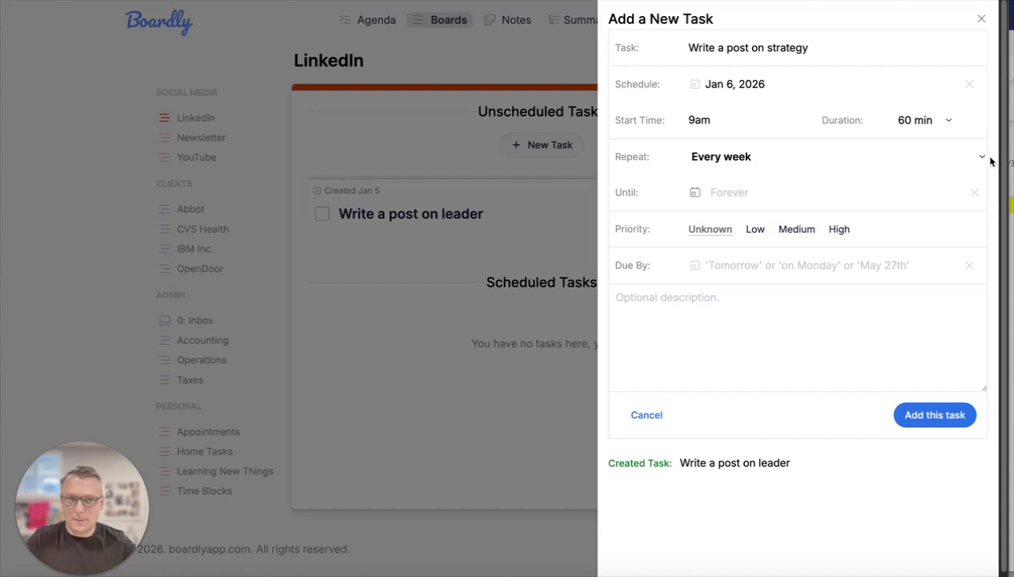
left_click(696, 194)
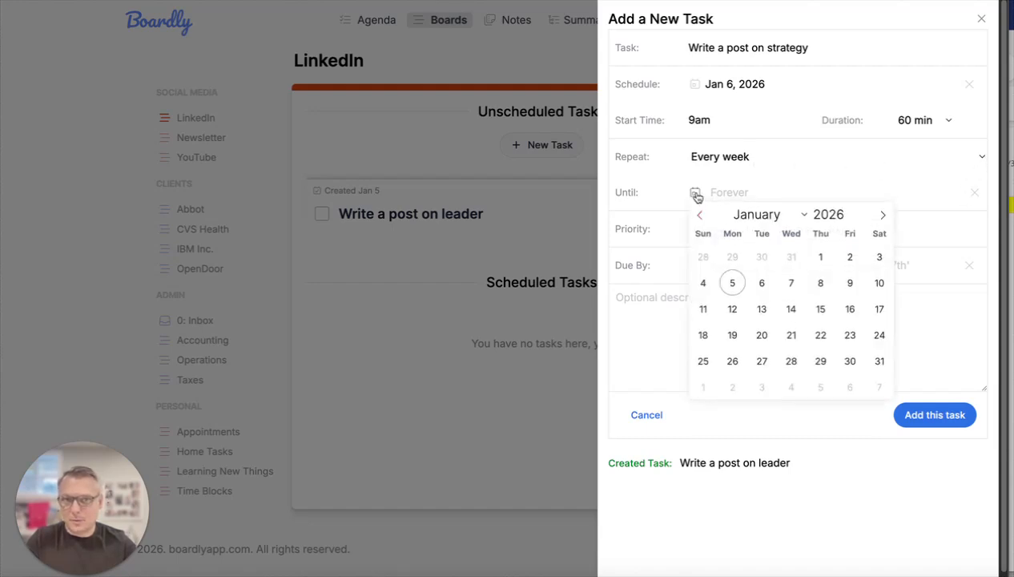
left_click(848, 361)
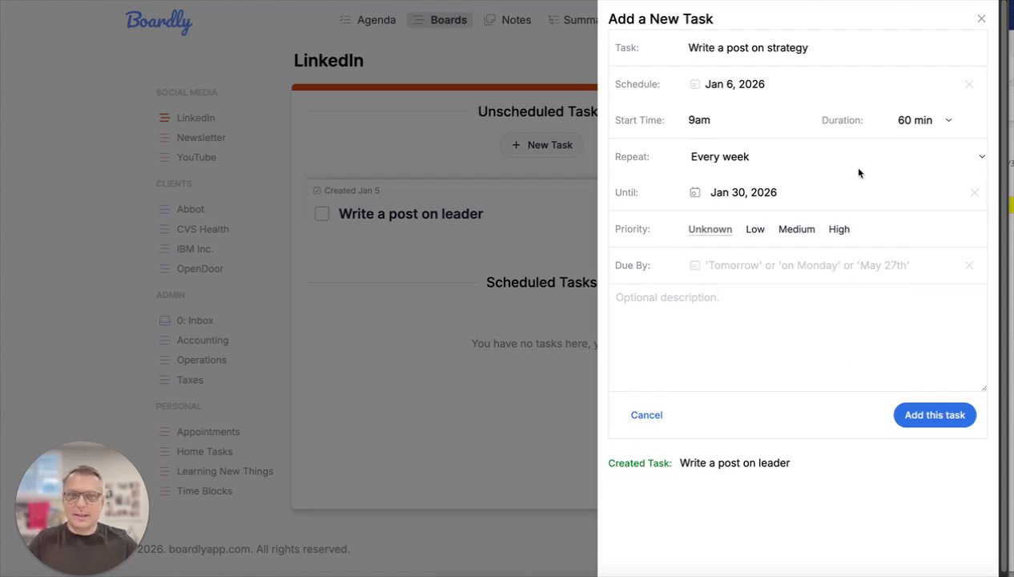
- Clear the repeat end date and set the strategy post task to Don't repeat
left_click(974, 192)
left_click(961, 156)
left_click(833, 124)
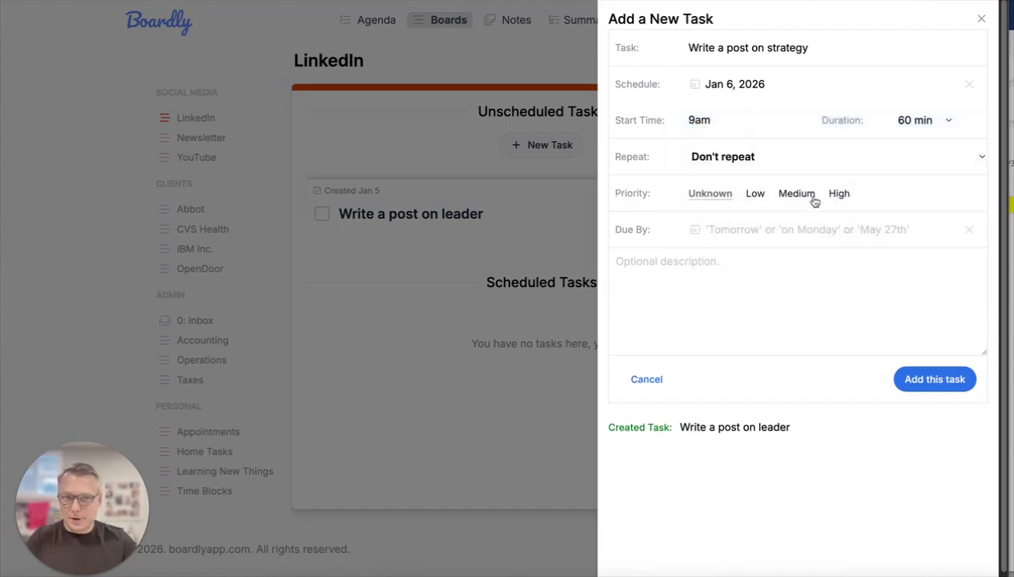
- Try the High, Medium and Low priorities on the strategy post task and return it to Unknown
left_click(839, 195)
left_click(799, 194)
left_click(754, 195)
left_click(708, 195)
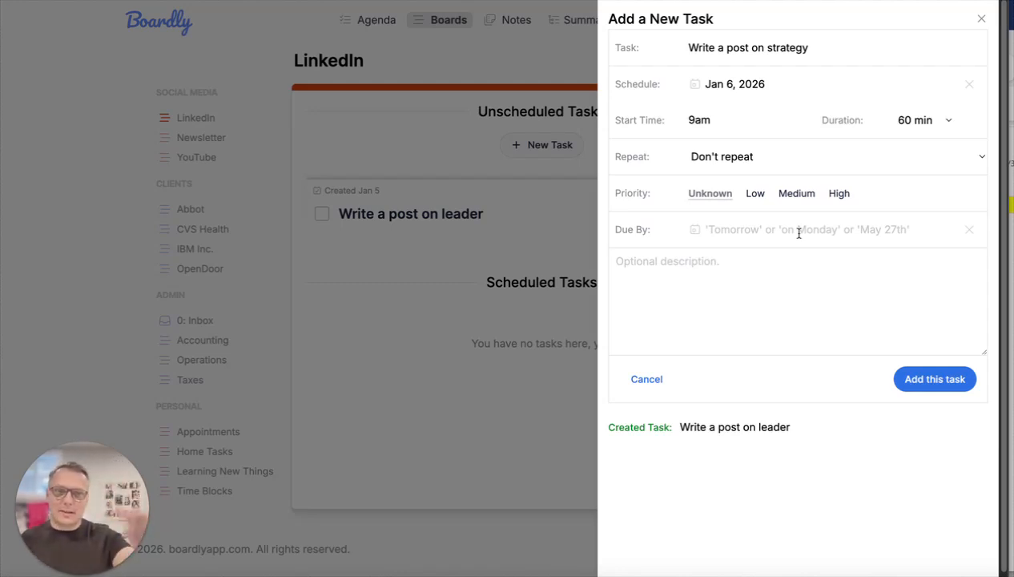
- Set the strategy post task's due date to Jan 9, 2026, add the task and close the form
left_click(695, 230)
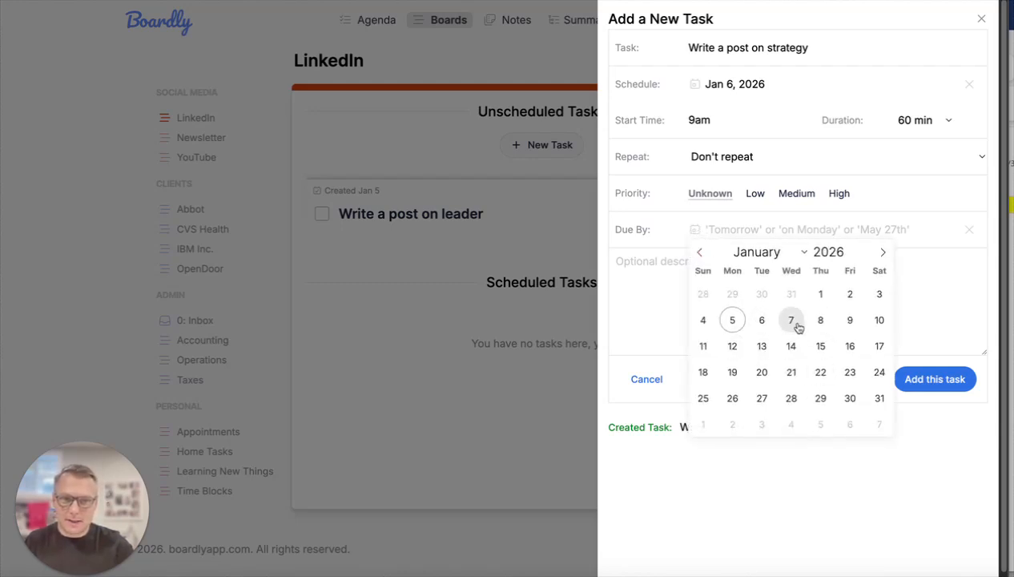
left_click(848, 320)
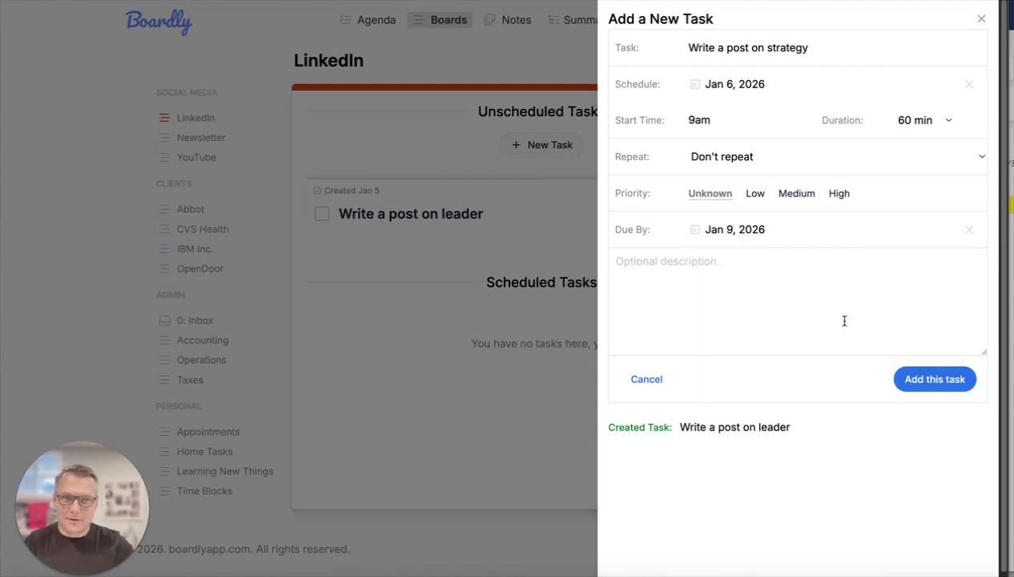
left_click(780, 282)
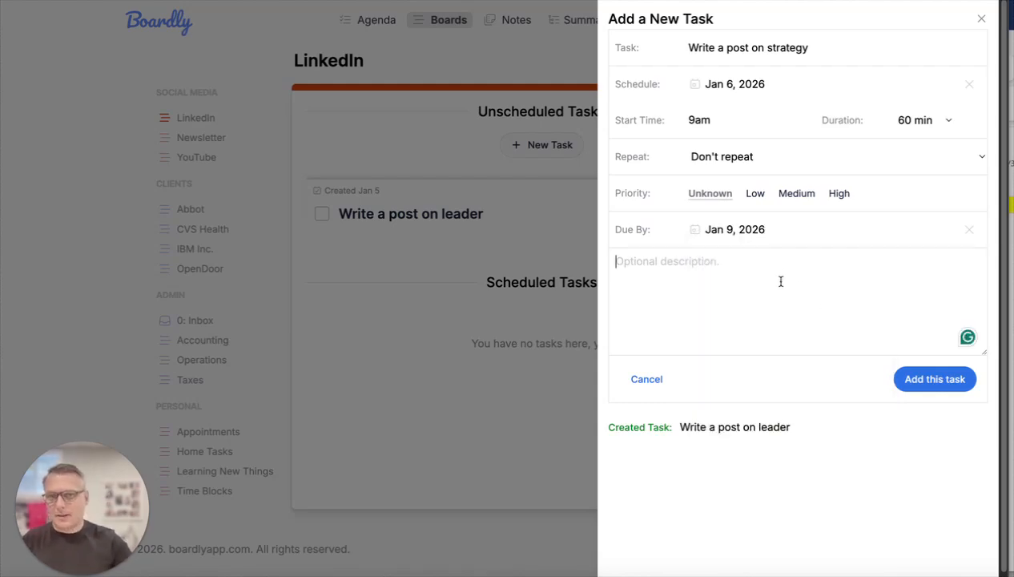
left_click(942, 381)
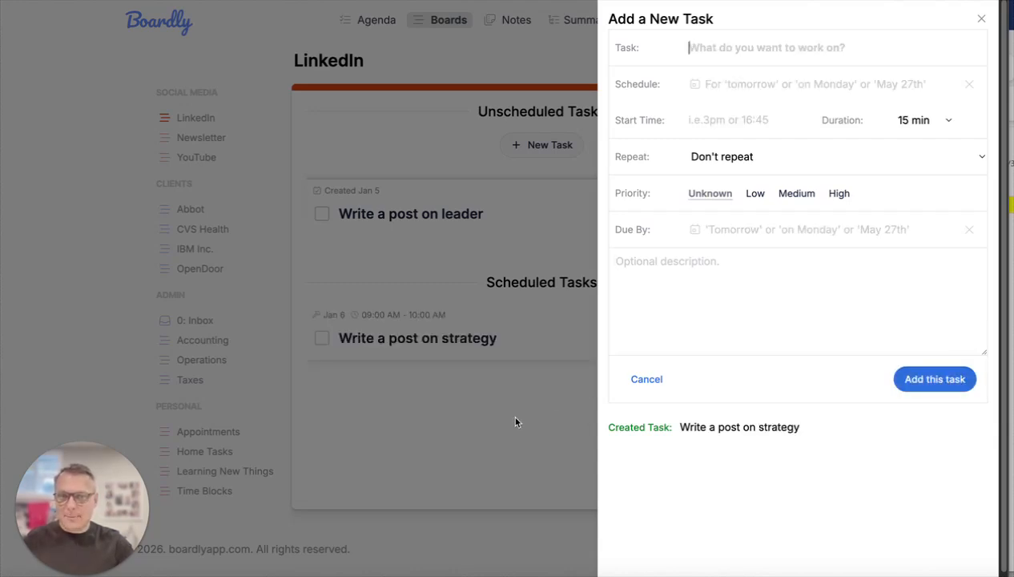
left_click(648, 381)
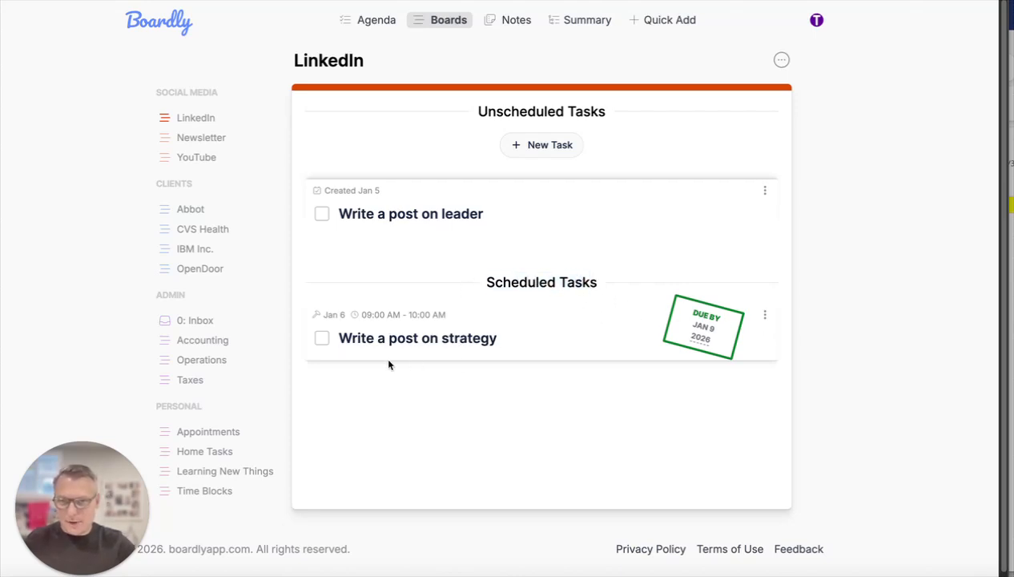
left_click_drag(324, 315, 454, 318)
left_click(456, 317)
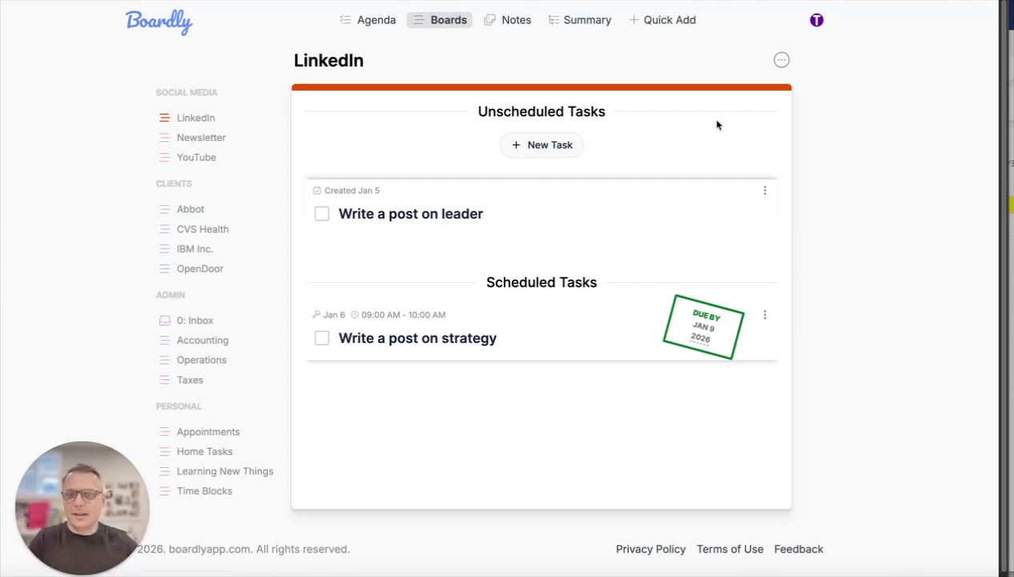
left_click(553, 147)
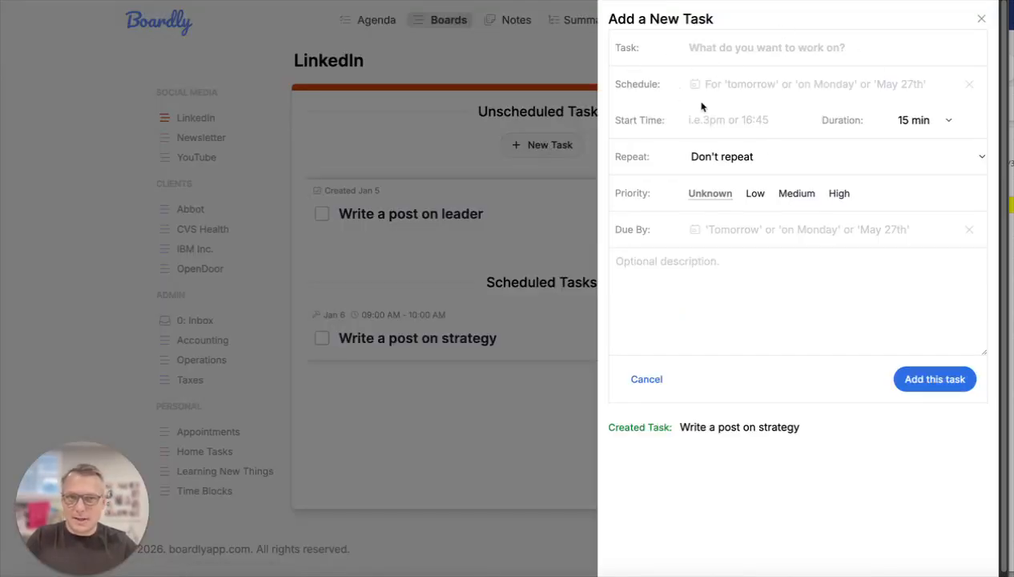
key("Escape")
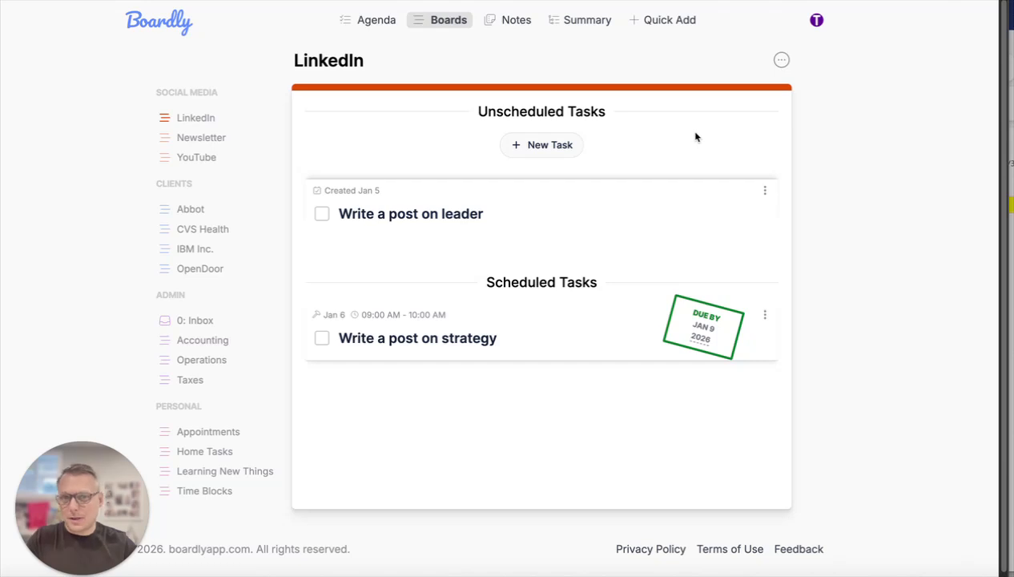
- Start adding many tasks to the LinkedIn board, entering "Write a post about marketing" as the first line
left_click(781, 61)
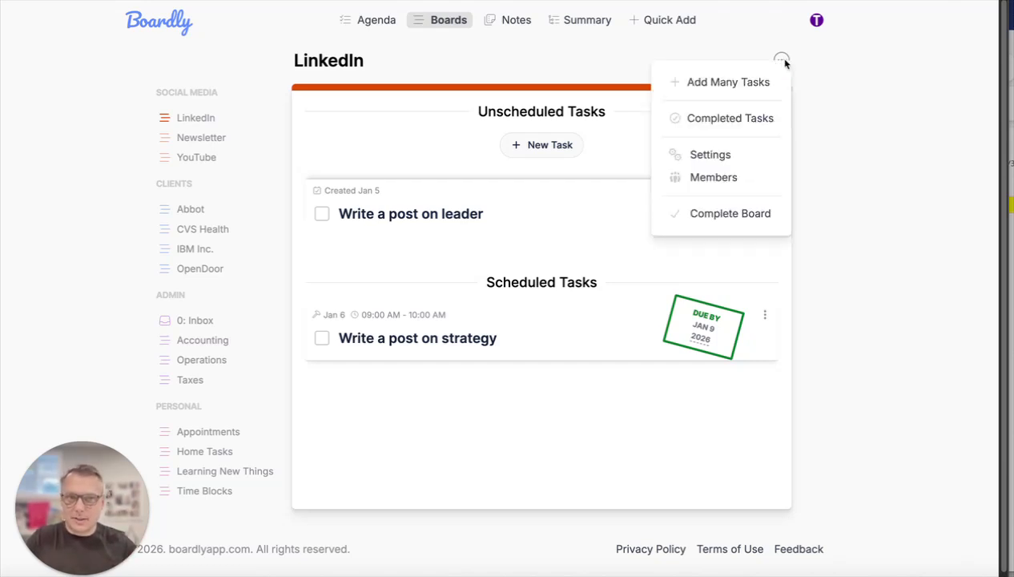
left_click(717, 83)
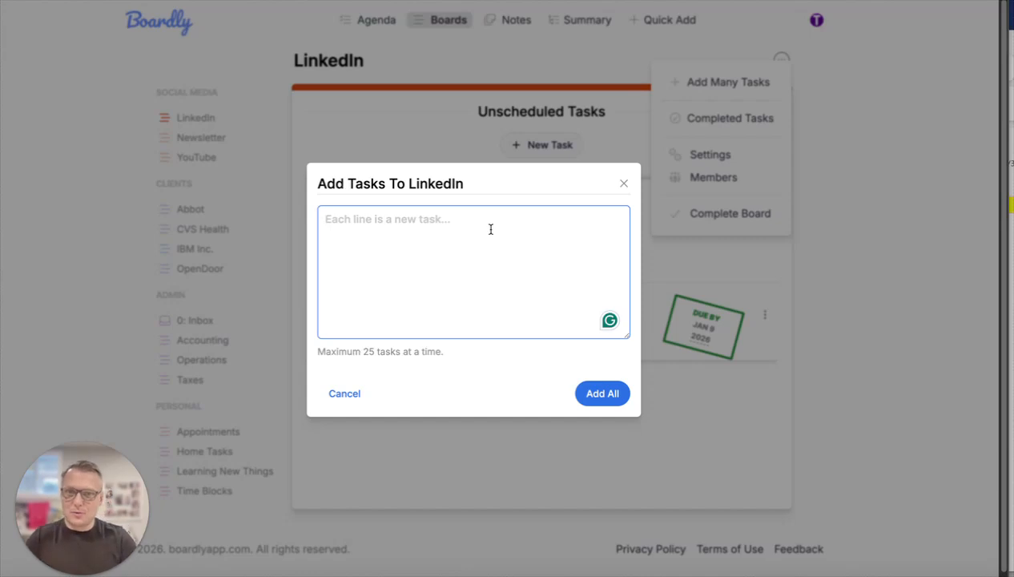
type("Write a post on")
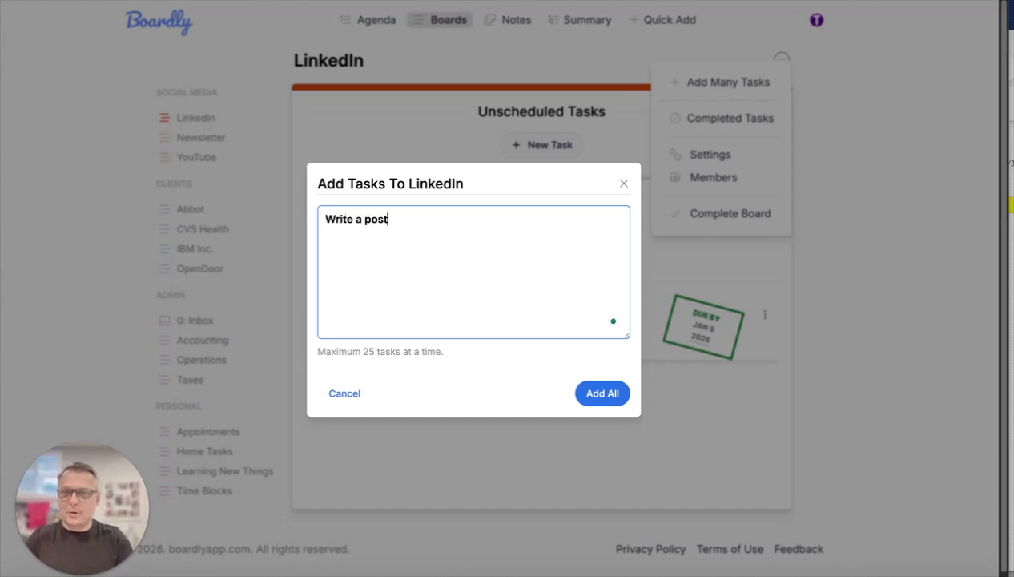
key("BackSpace")
key("BackSpace")
type("about marketing")
key("Return")
- Enter "Write a post about Boardly" and "Review follower and other analytics" as further lines in the bulk task list
type("Write a")
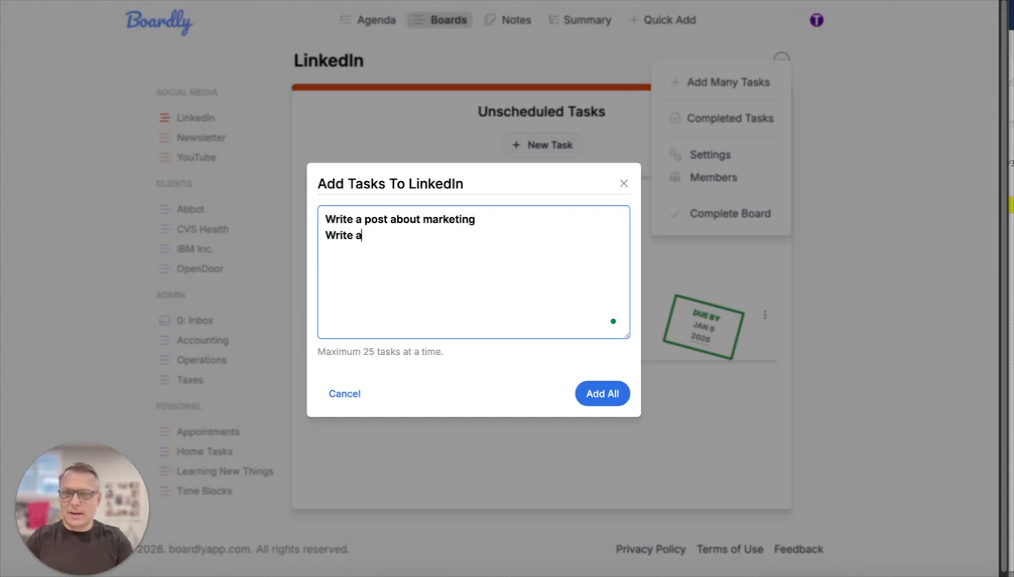
type(" post about Boardly")
key("Return")
type("Review ")
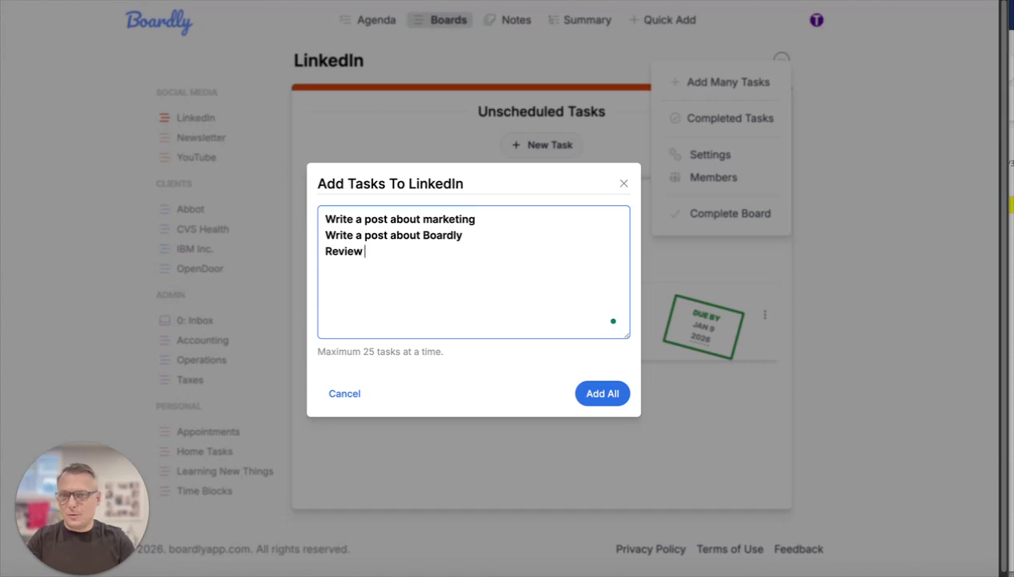
type("fol")
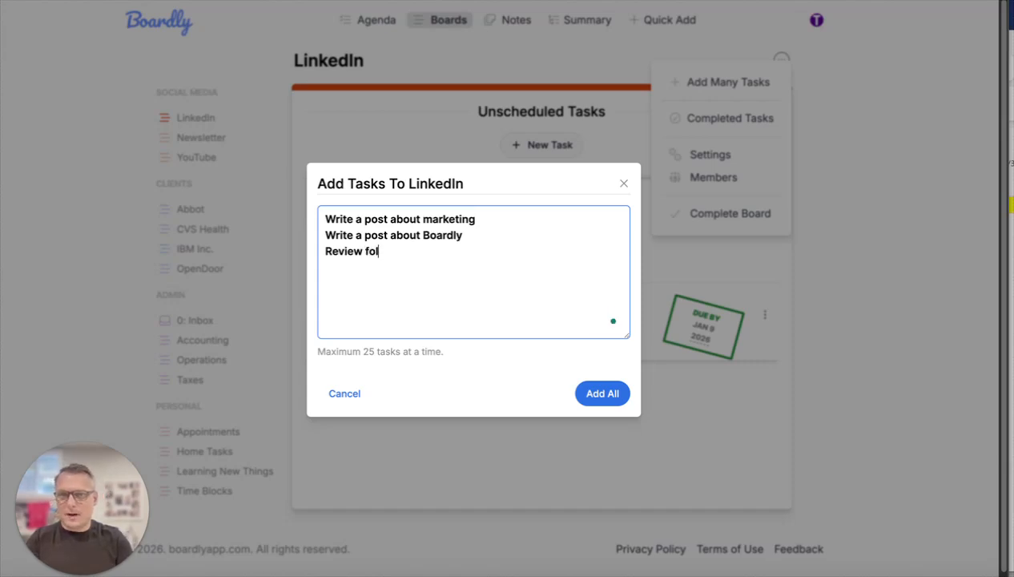
type("lower and o")
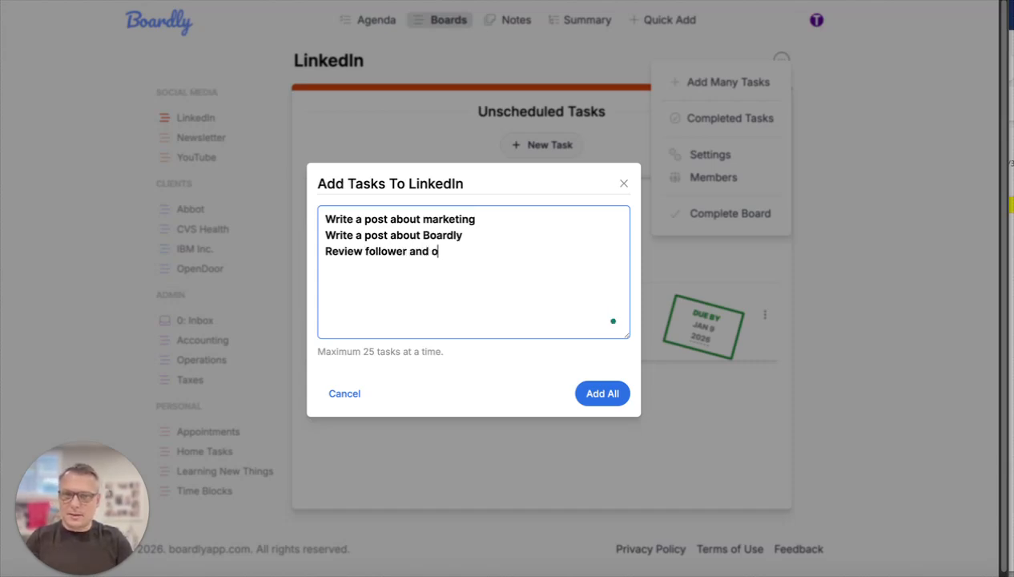
type("ther analytics")
key("Return")
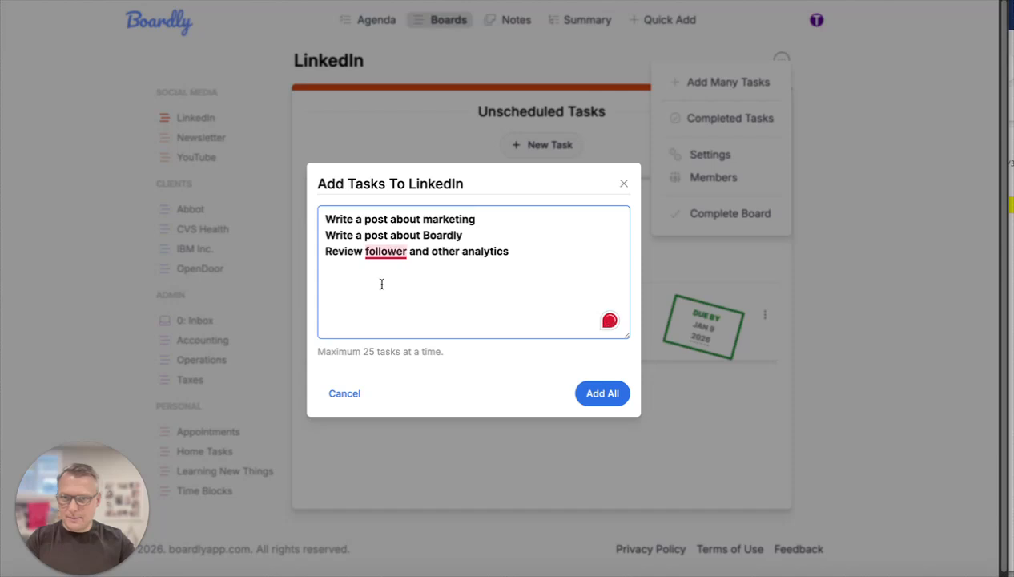
- Complete the bulk list with a line about commenting on a named contact's post, add all the tasks and close the form
type("Comment on ")
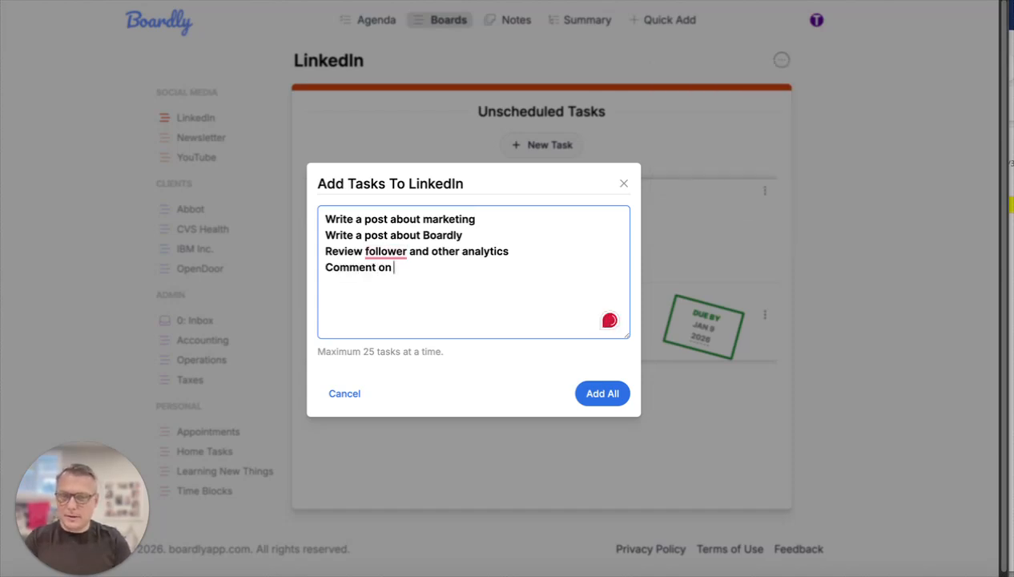
type("John's post")
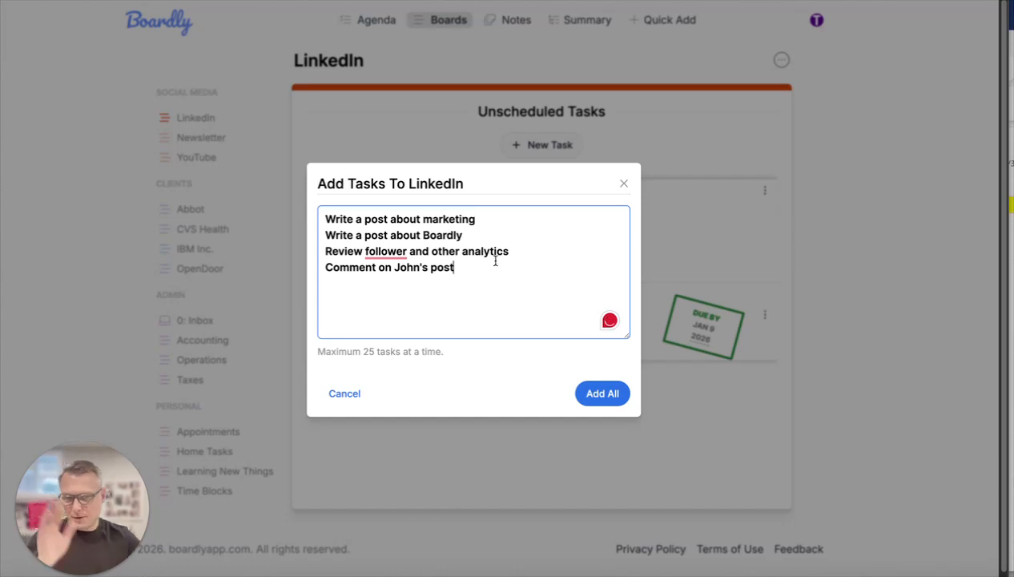
left_click(606, 396)
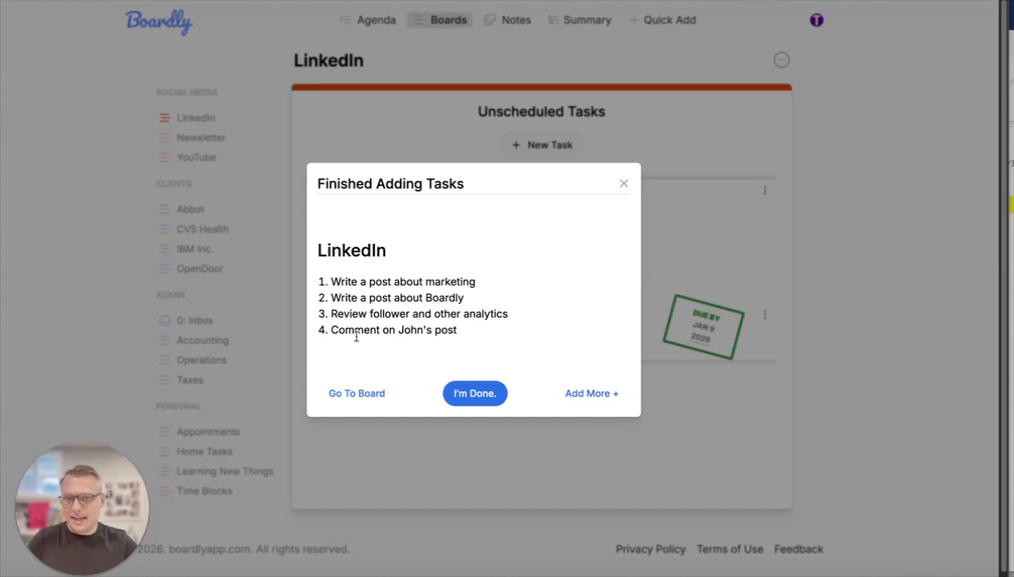
left_click(606, 395)
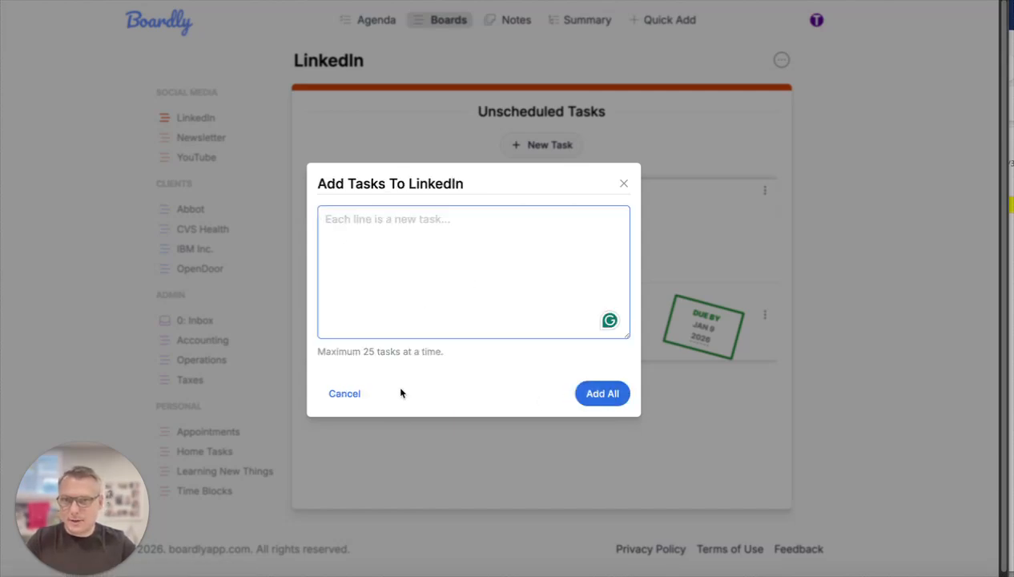
left_click_drag(349, 398, 453, 381)
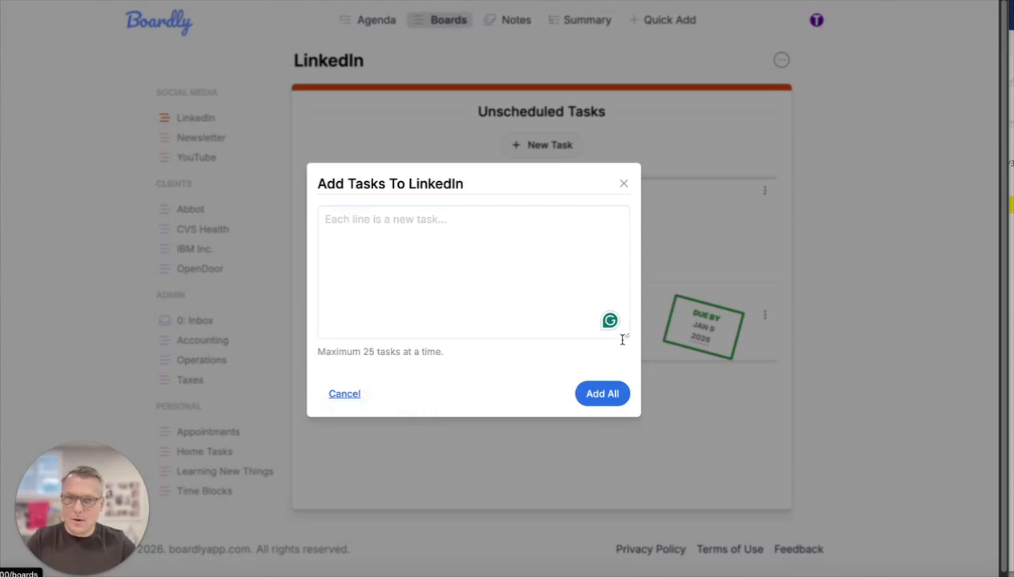
left_click(345, 394)
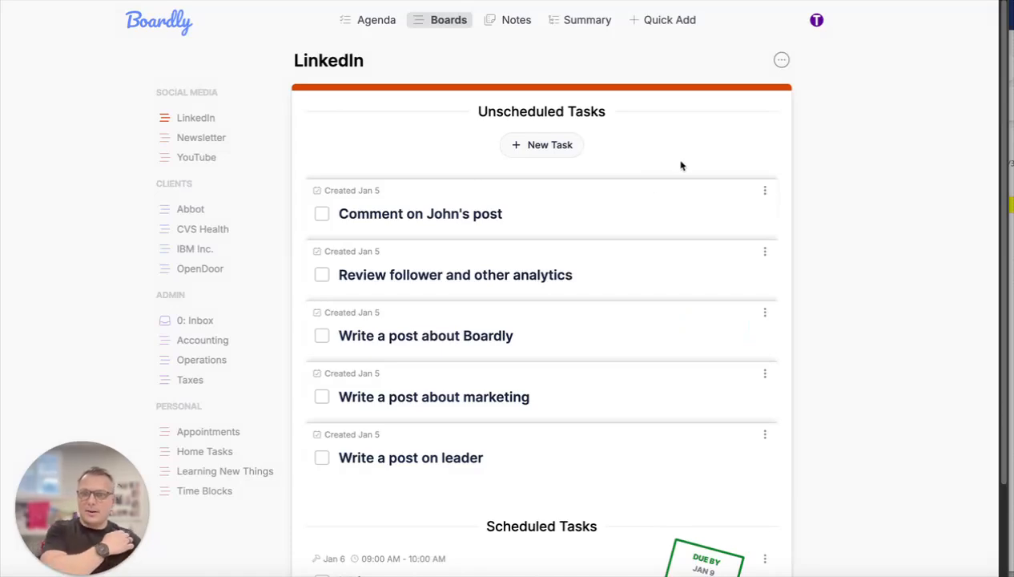
- Examine the creation date of the first unscheduled task on the LinkedIn board
scroll(668, 165, "down", 1)
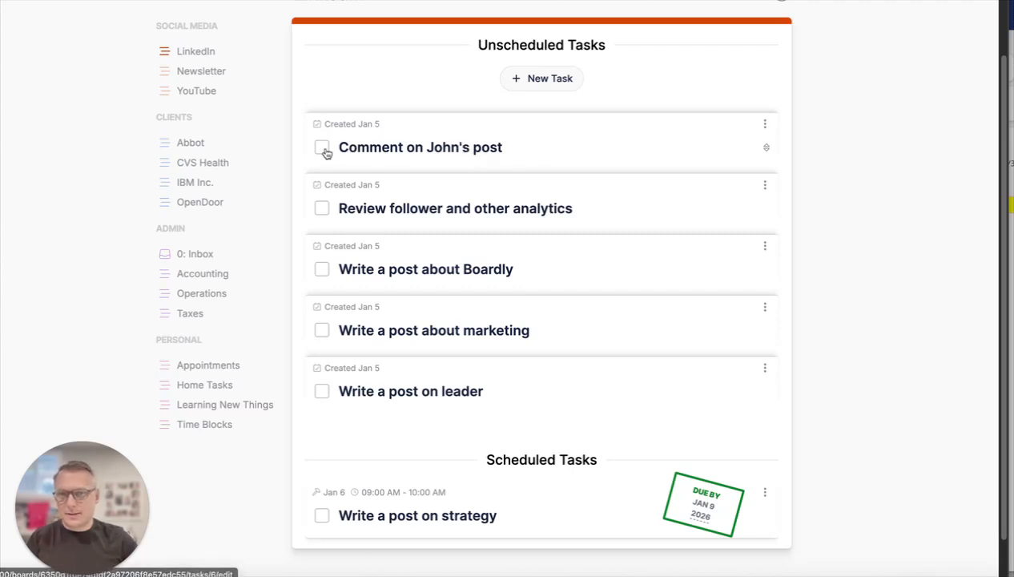
left_click_drag(324, 128, 403, 129)
left_click(405, 129)
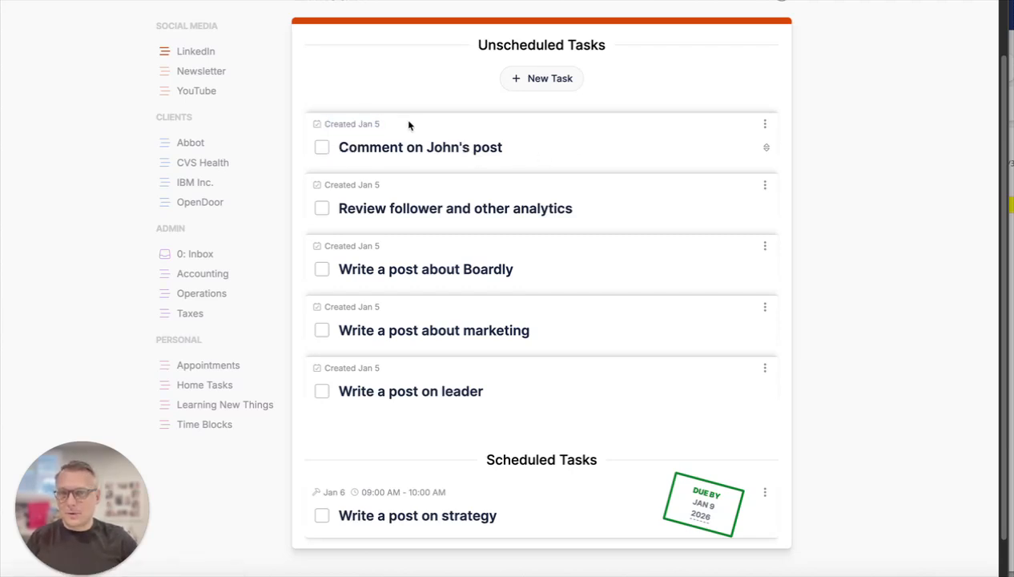
left_click_drag(329, 124, 373, 124)
left_click(395, 104)
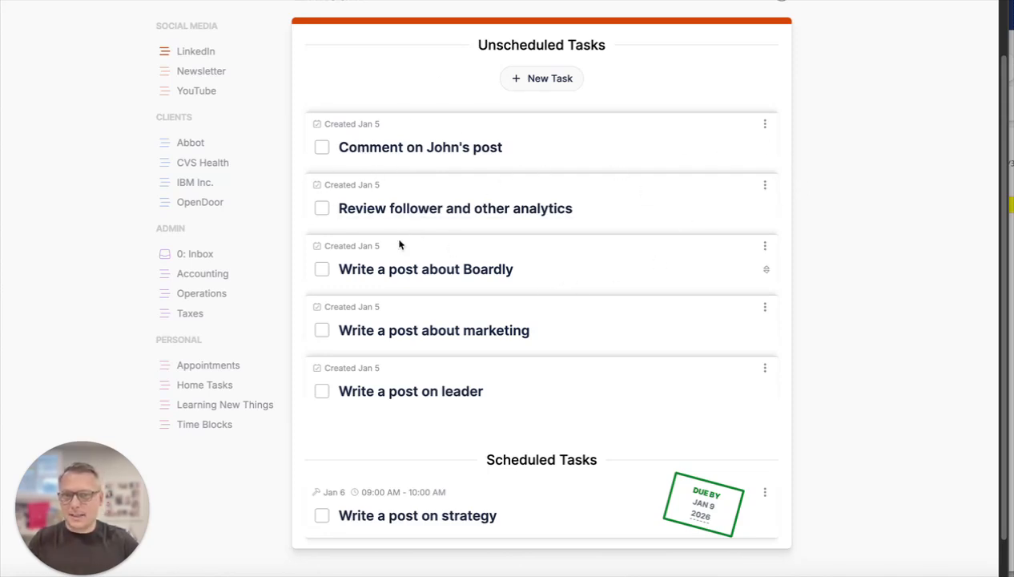
- Reorder the upper unscheduled tasks as comment, Boardly, marketing, analytics, and move "Write a post on leader" to the start of Scheduled Tasks
left_click_drag(762, 268, 764, 138)
left_click_drag(766, 329, 764, 213)
left_click_drag(765, 324, 754, 283)
left_click_drag(765, 328, 761, 149)
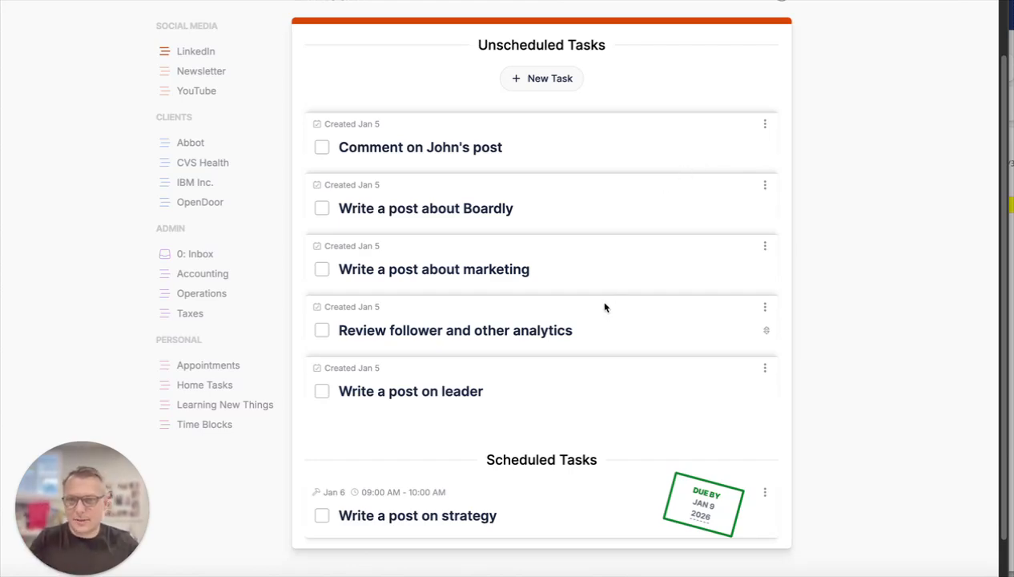
scroll(669, 307, "down", 1)
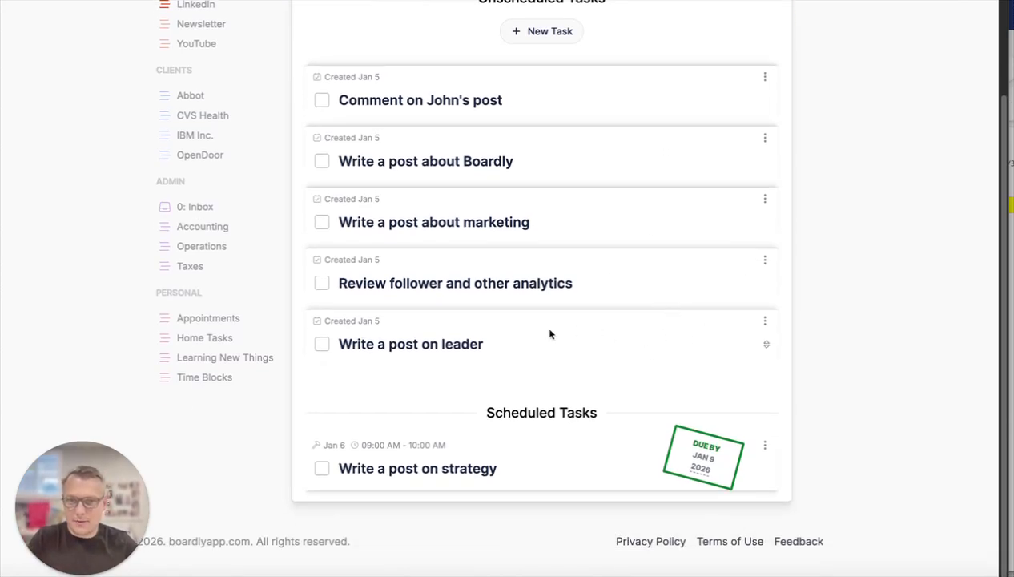
left_click_drag(768, 344, 766, 439)
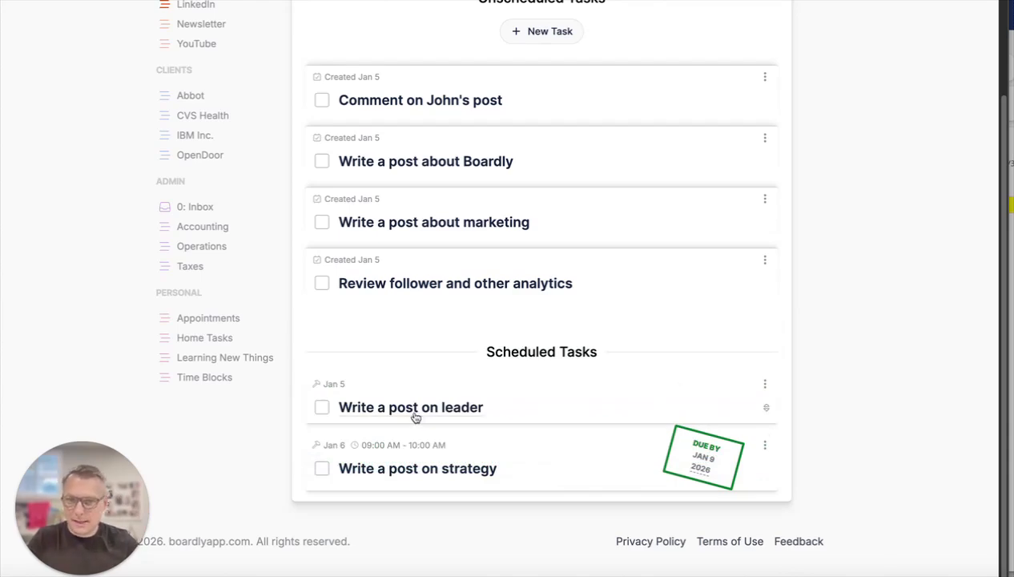
- Edit the unscheduled comment task, setting its schedule date to Jan 7, 2026 and its start time to 10am
left_click(447, 102)
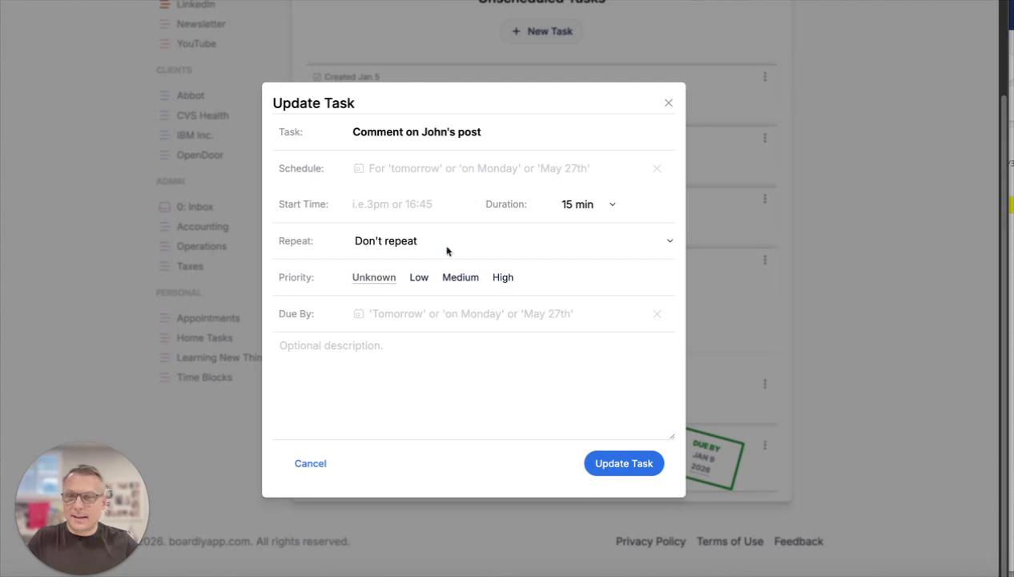
left_click(358, 168)
left_click(454, 259)
left_click(418, 201)
type("10am")
key("Tab")
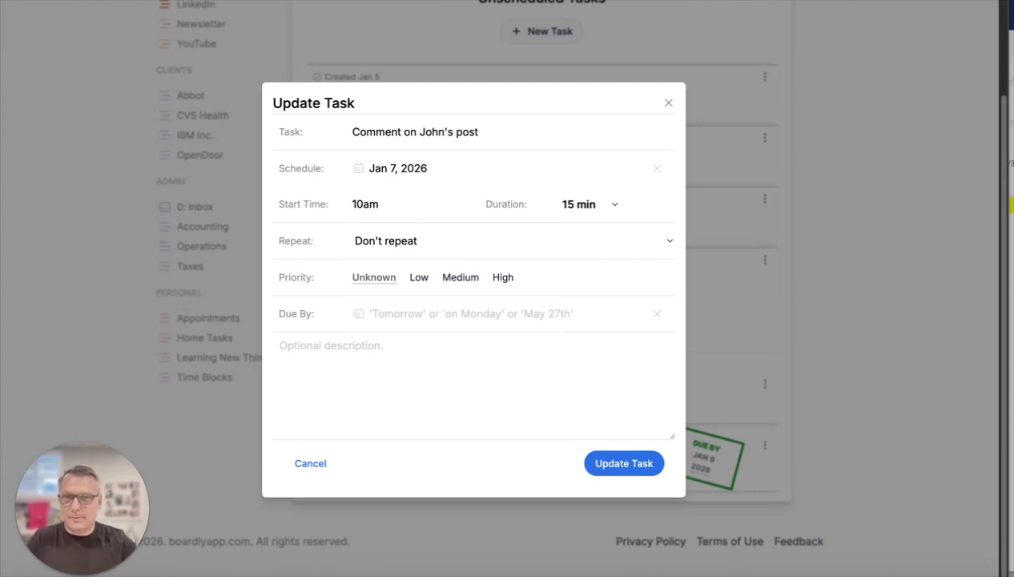
- Try a 90 min duration on the comment task, return it to 15 min and update the task
left_click(569, 212)
left_click(591, 217)
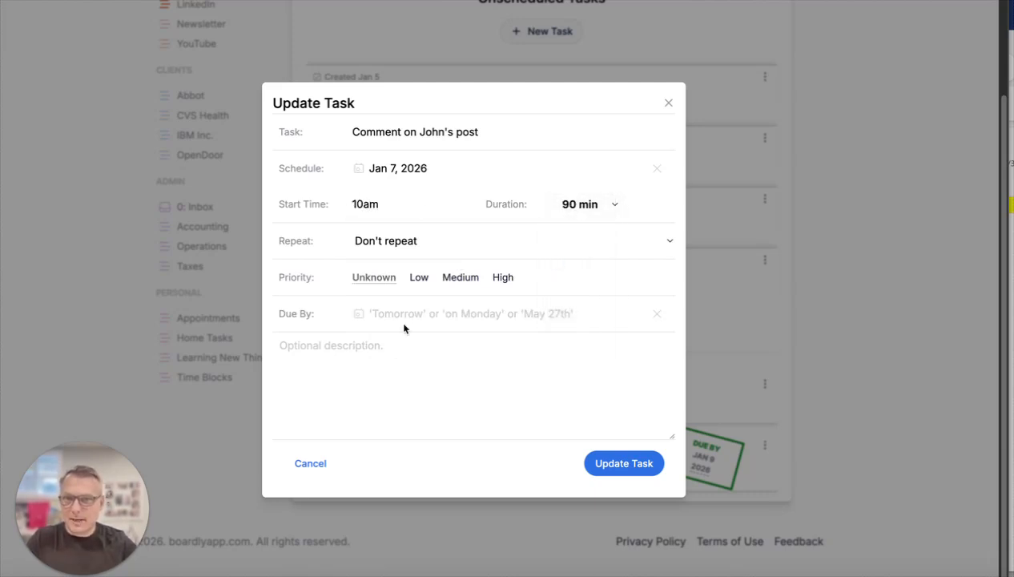
left_click(597, 207)
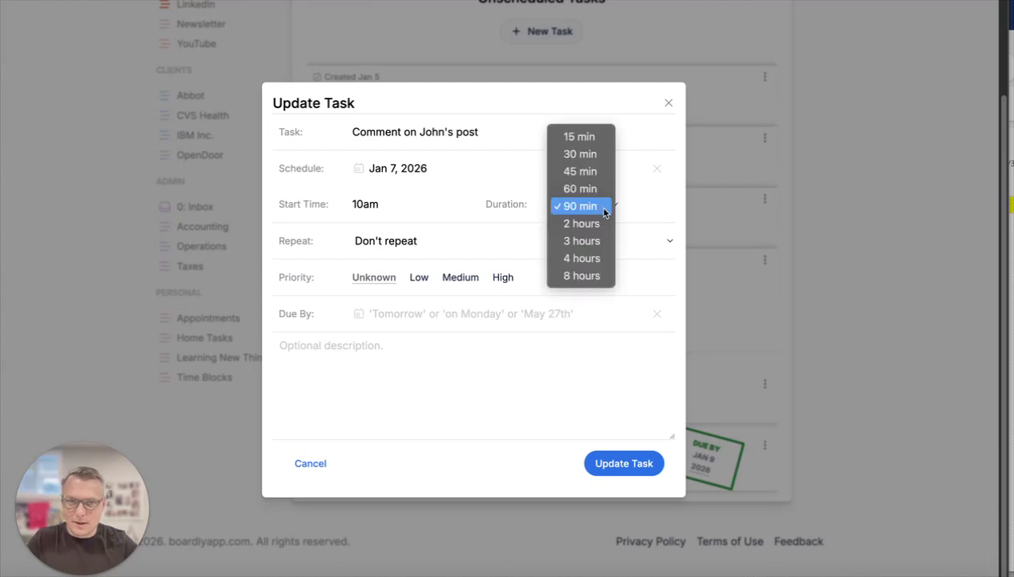
left_click(595, 138)
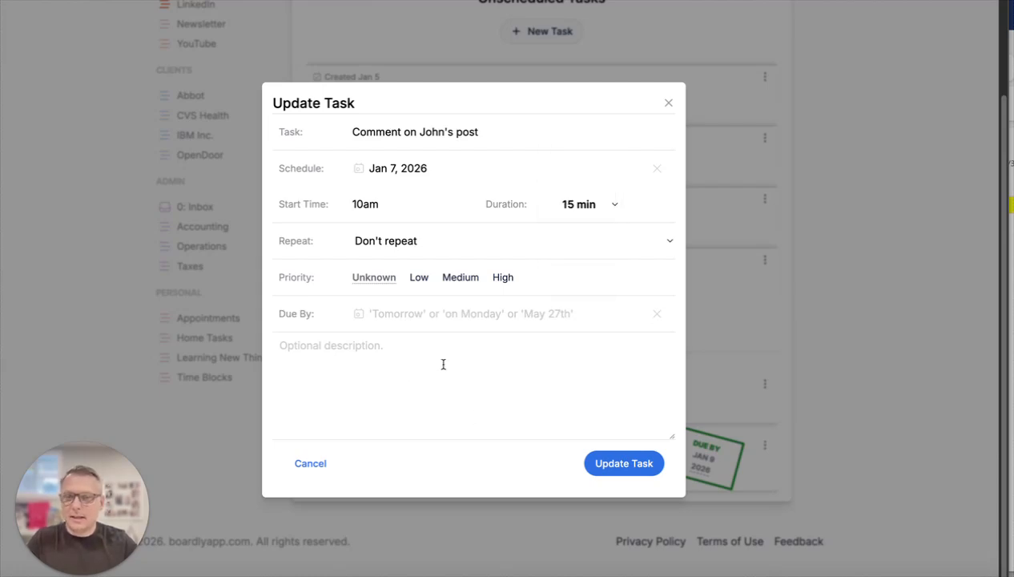
left_click(623, 466)
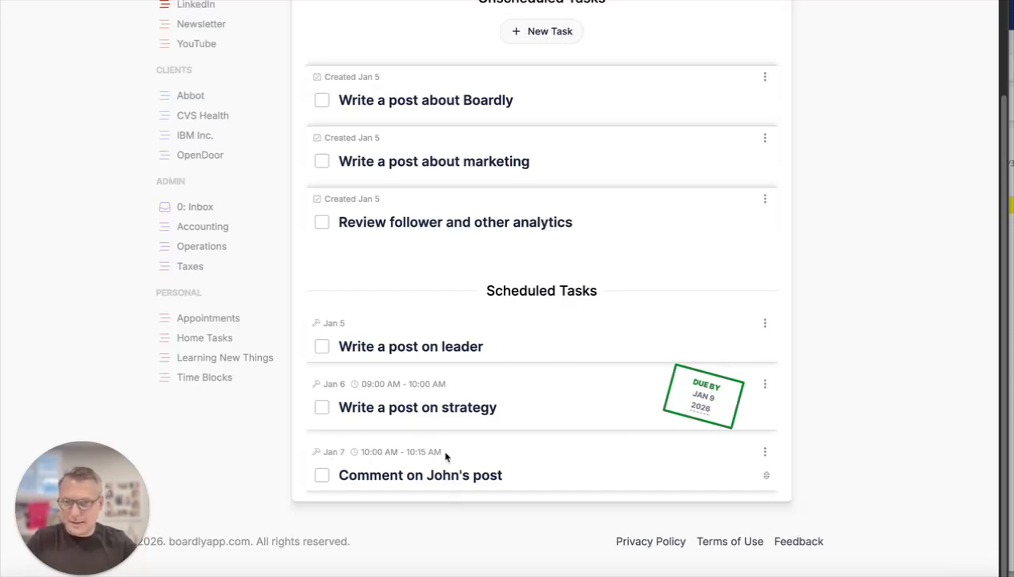
- Schedule the task "Write a post about Boardly" for Saturday, Jan 10
scroll(687, 465, "up", 1)
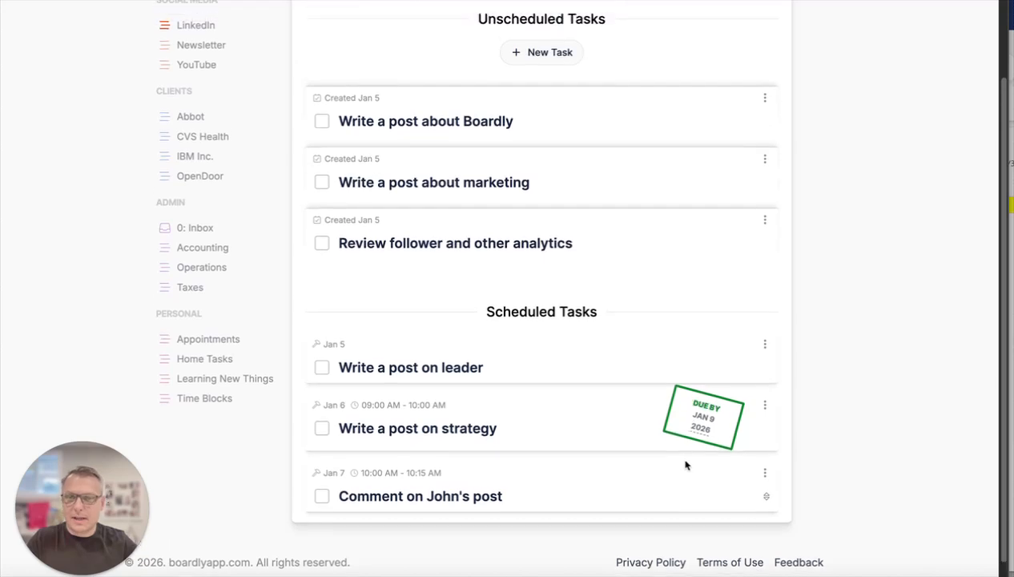
left_click(764, 155)
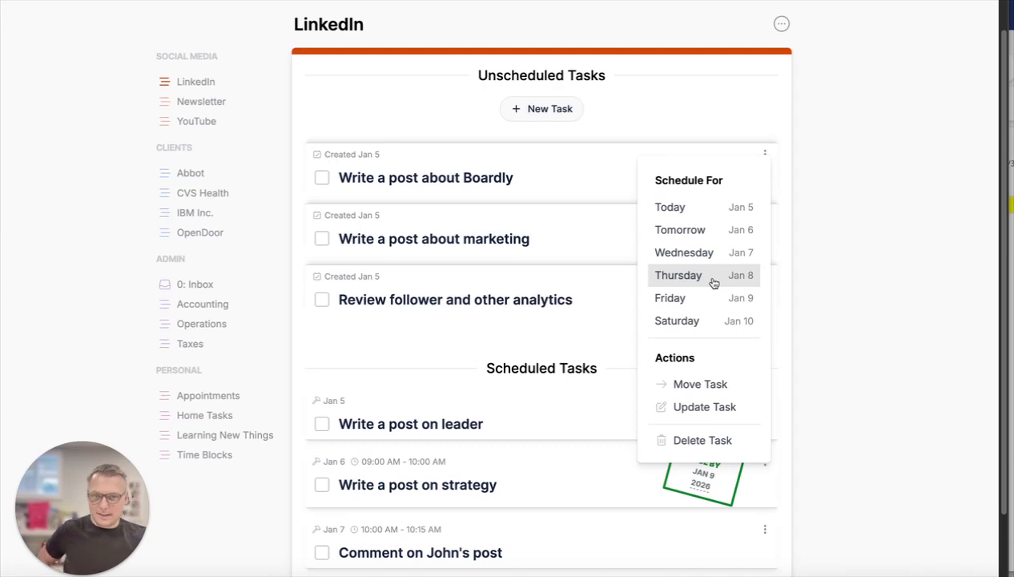
left_click(707, 321)
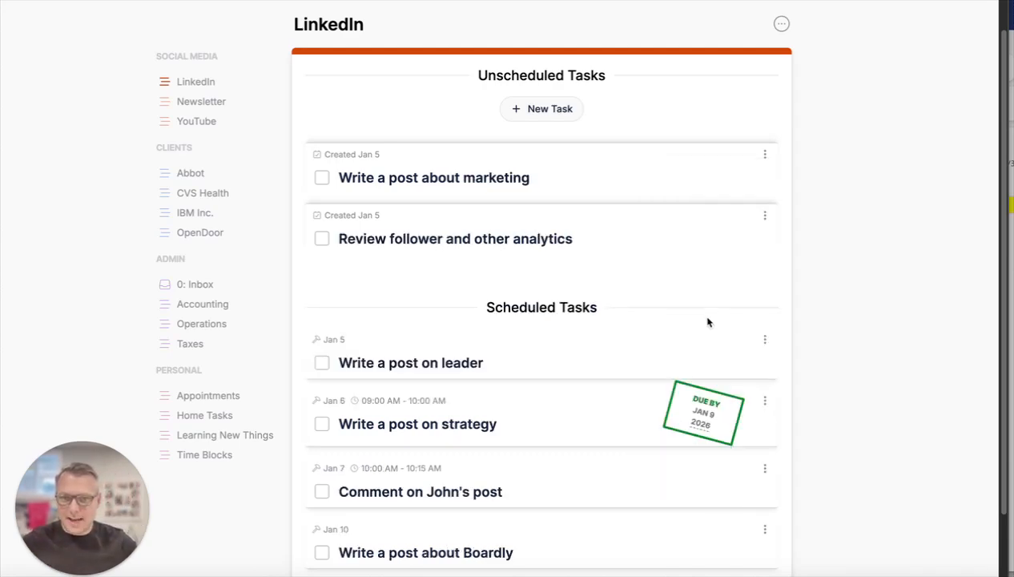
- Move "Write a post about Boardly" from Scheduled Tasks back to the first place of Unscheduled Tasks
scroll(658, 233, "down", 1)
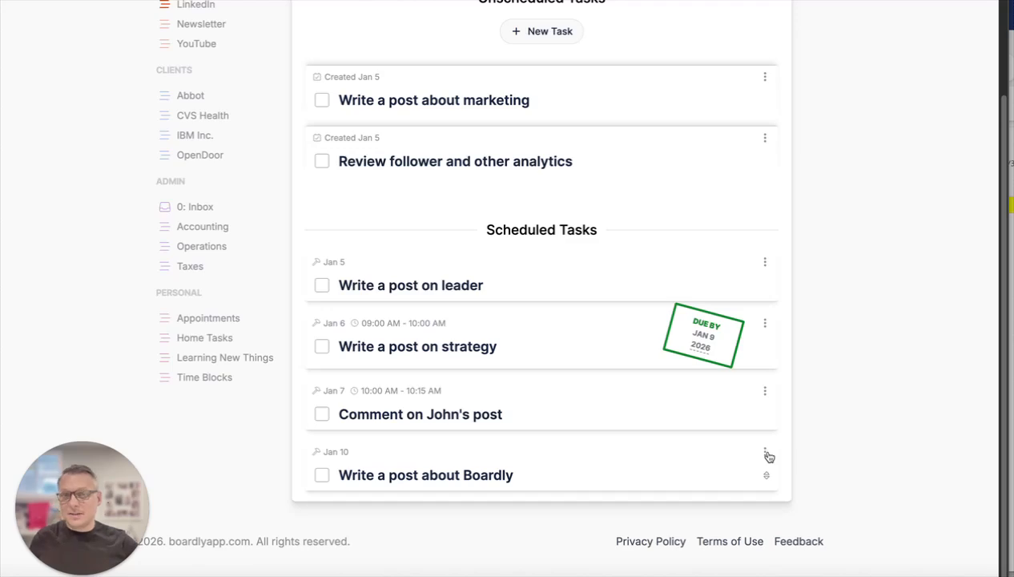
scroll(781, 480, "up", 1)
left_click_drag(765, 499, 762, 149)
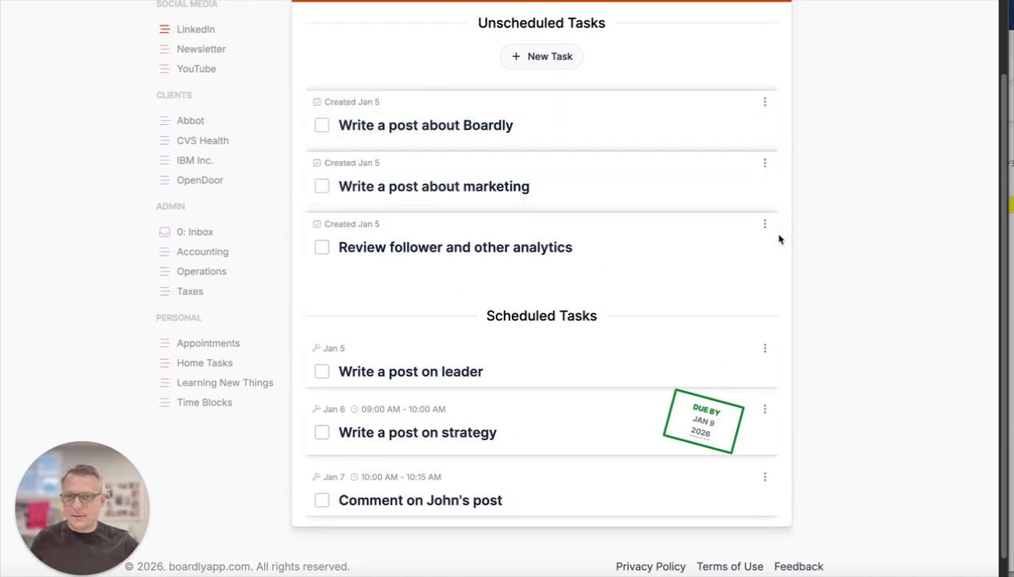
- Unschedule the comment task at the end of Scheduled Tasks
scroll(762, 233, "down", 1)
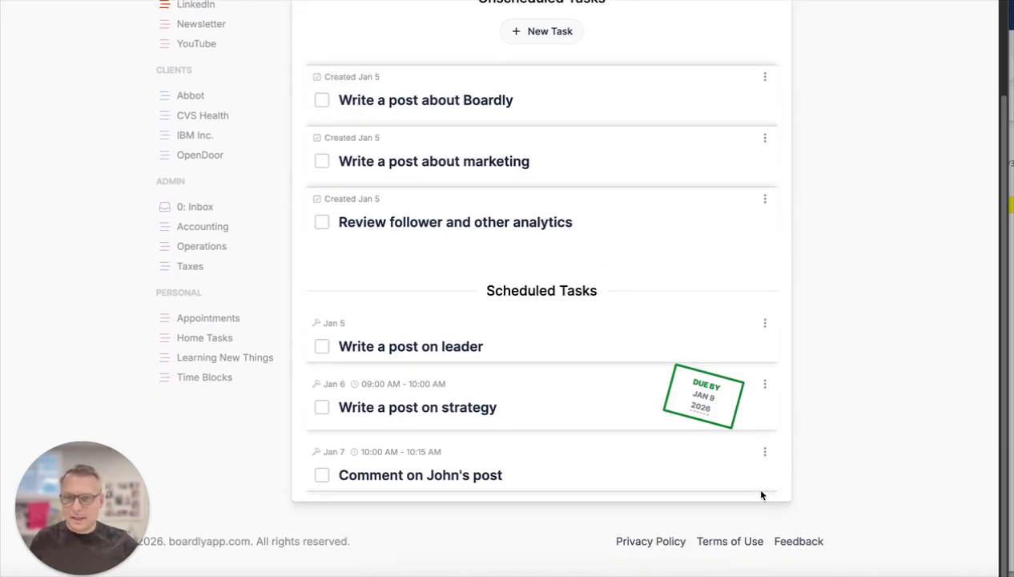
left_click(765, 452)
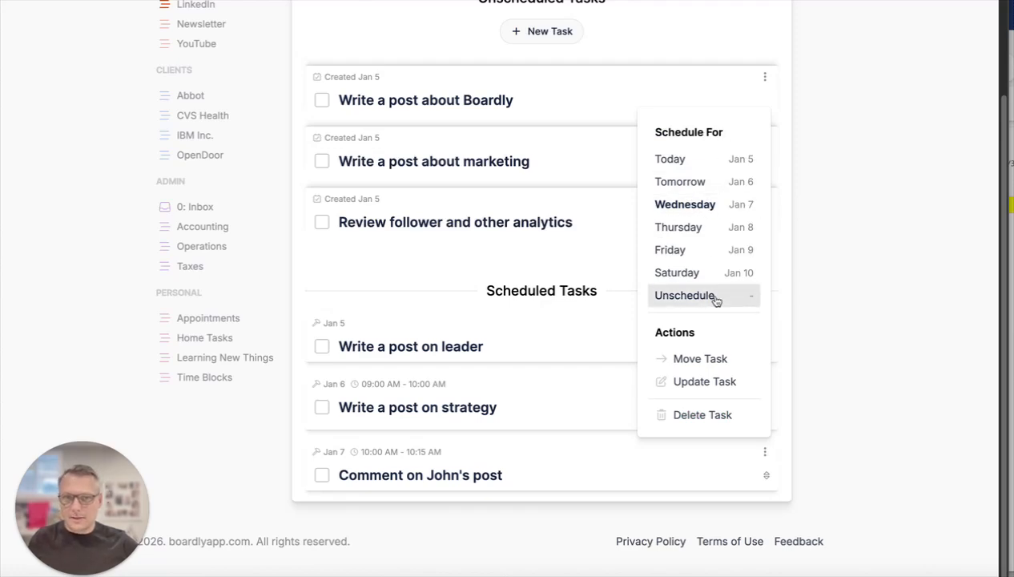
left_click(742, 296)
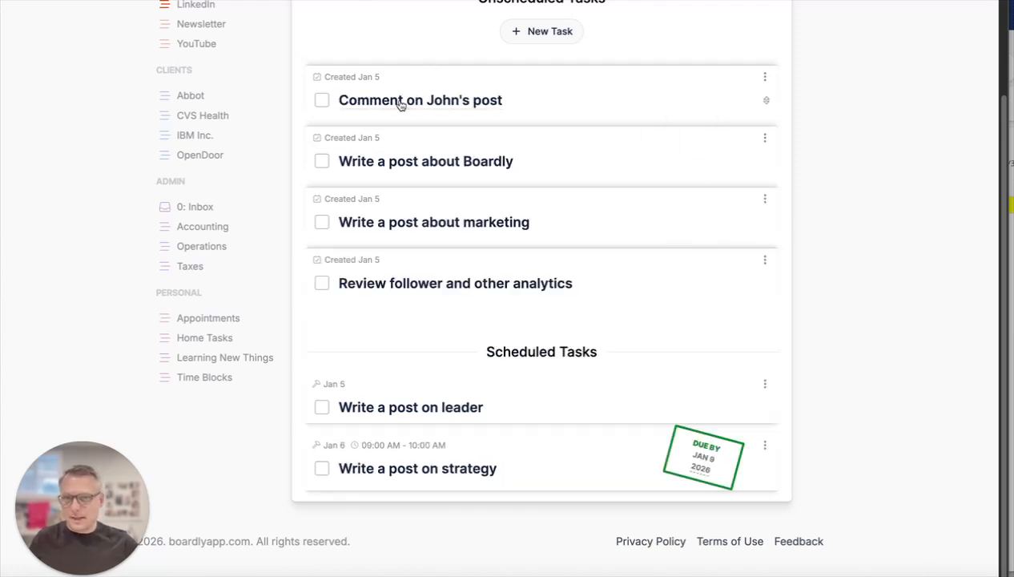
- Clear the schedule date of "Write a post on leader" and update the task
left_click(765, 385)
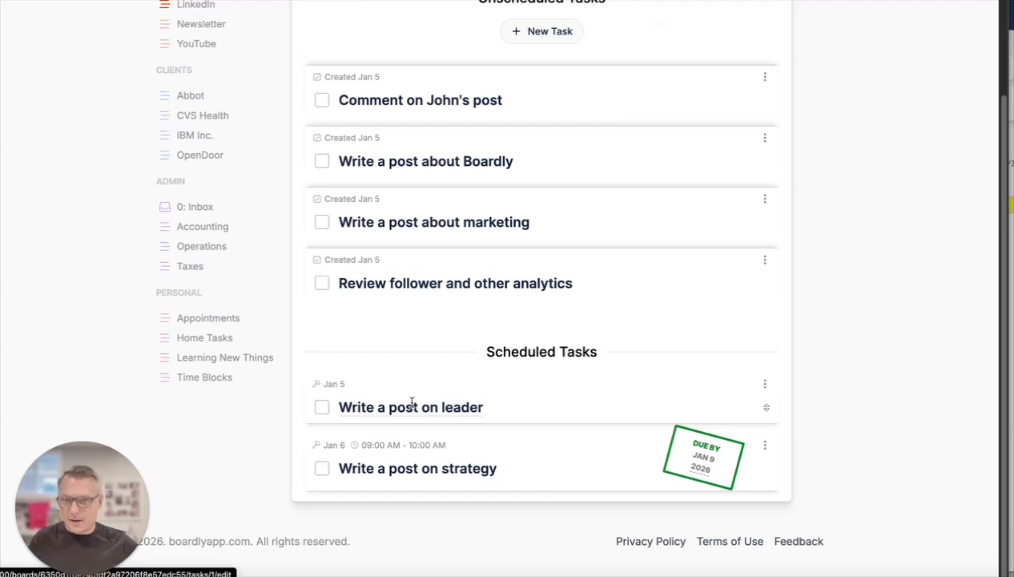
left_click(414, 407)
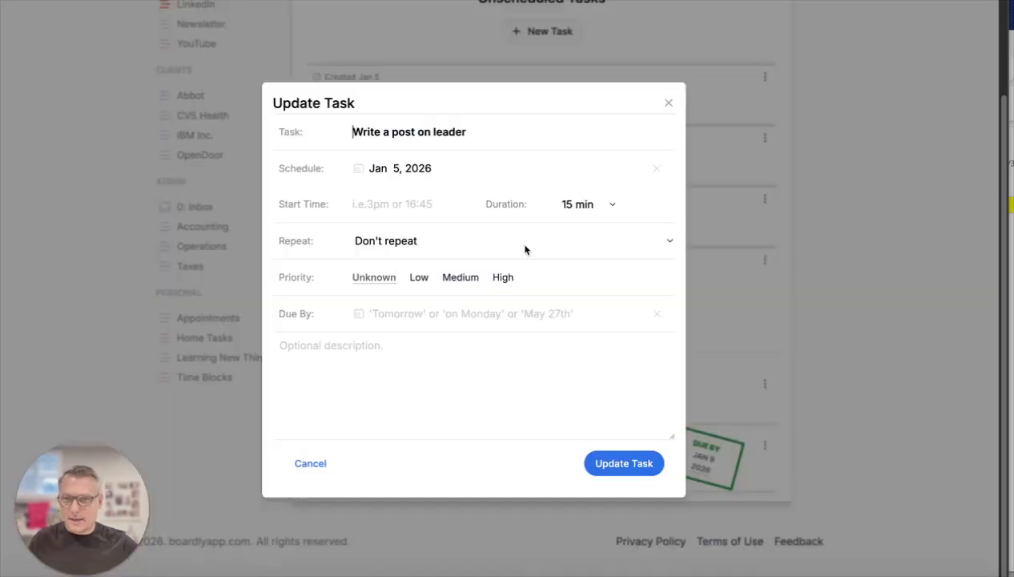
left_click(656, 169)
left_click(639, 468)
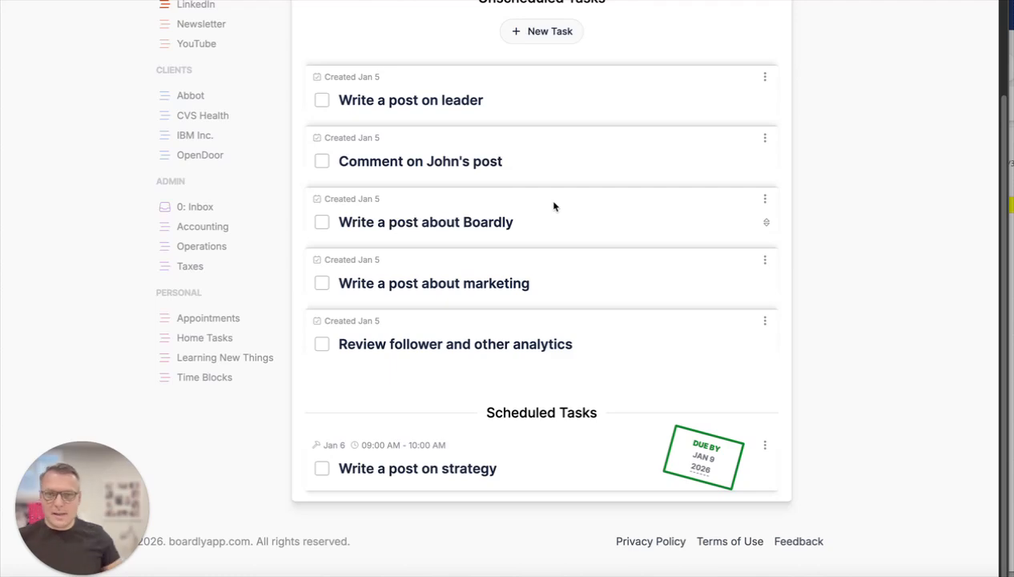
- Schedule "Write a post about marketing" for Jan 6, "Write a post about Boardly" for Jan 5, and the comment task for Jan 8
left_click(764, 260)
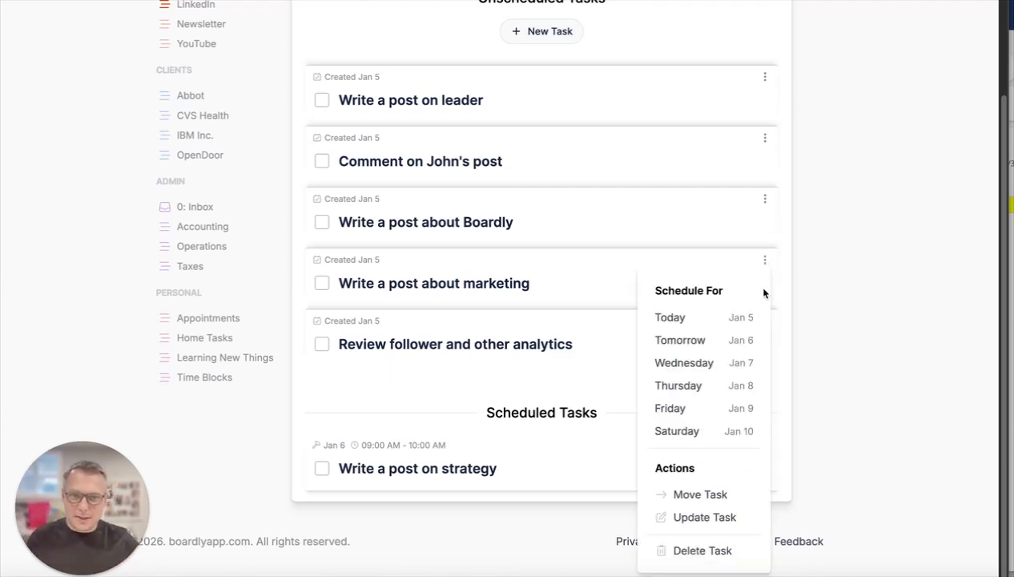
left_click(724, 340)
left_click(765, 198)
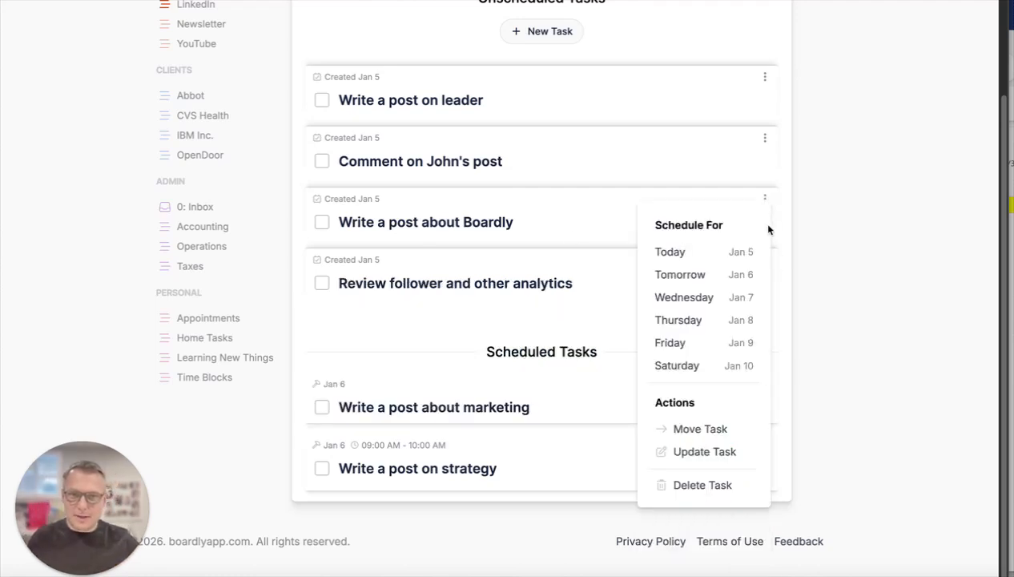
left_click(734, 254)
left_click(765, 137)
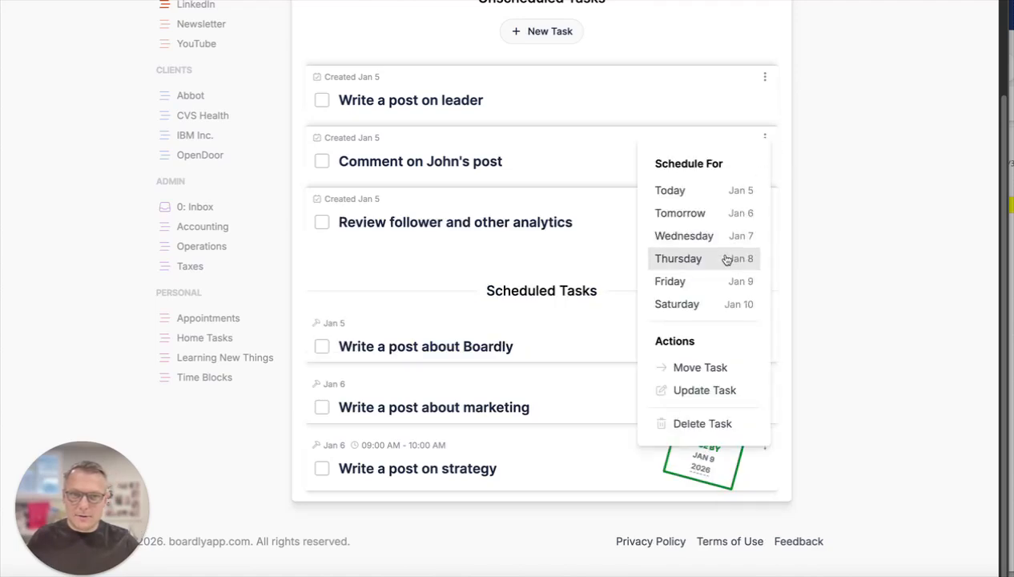
left_click(731, 281)
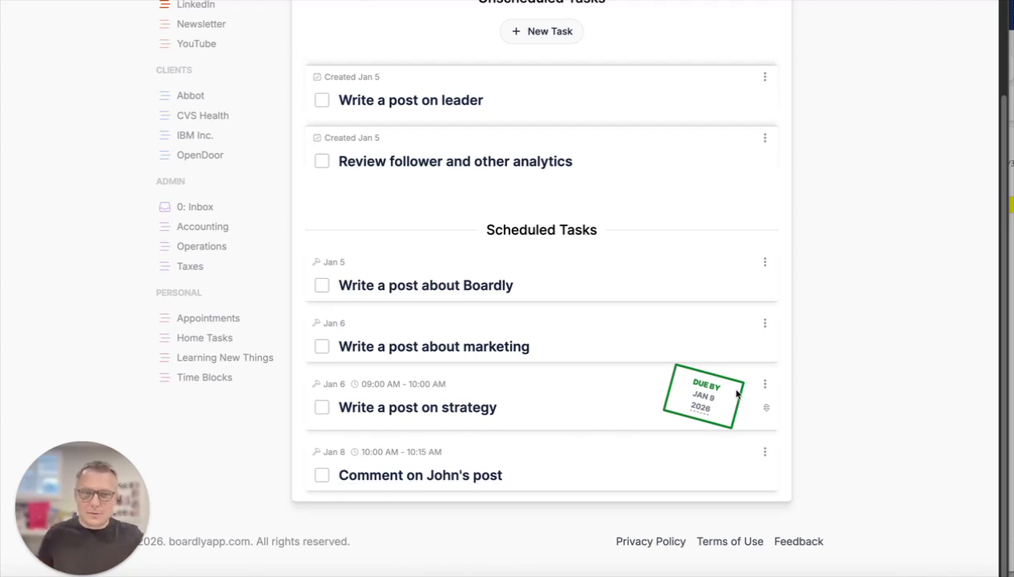
- Move the unscheduled task "Review follower and other analytics" from the LinkedIn board to the Operations board
scroll(753, 298, "up", 1)
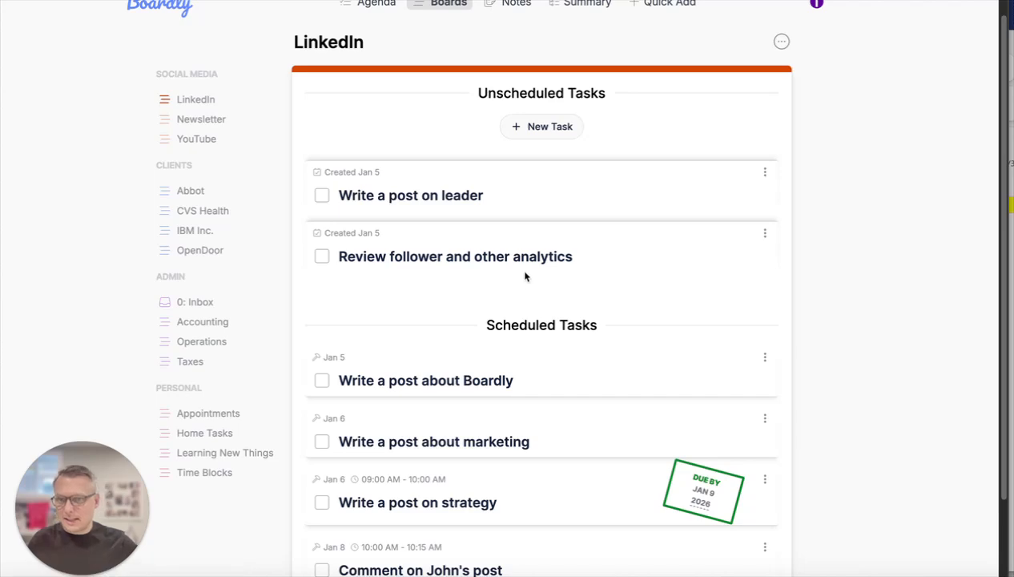
left_click(766, 235)
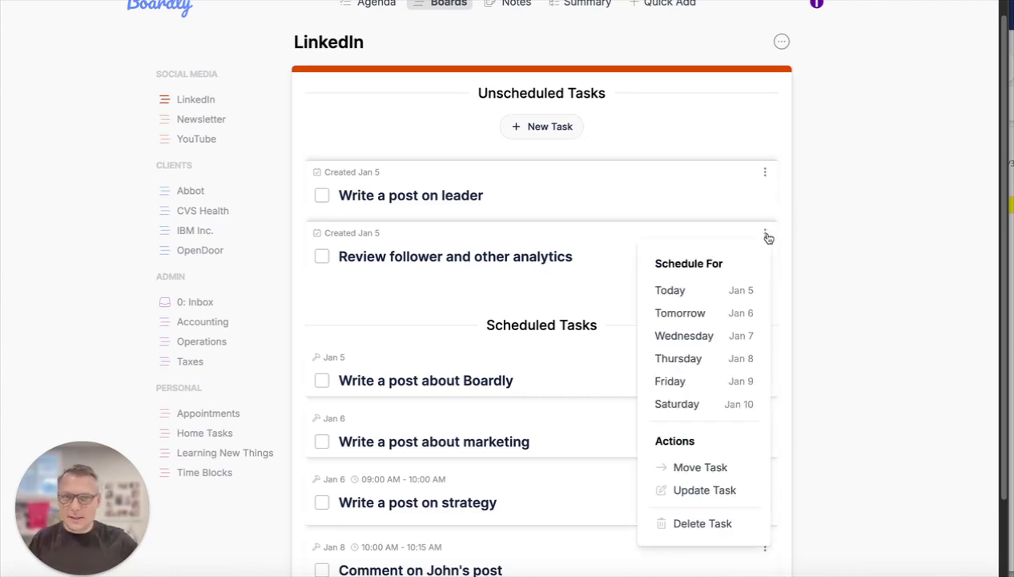
left_click(701, 468)
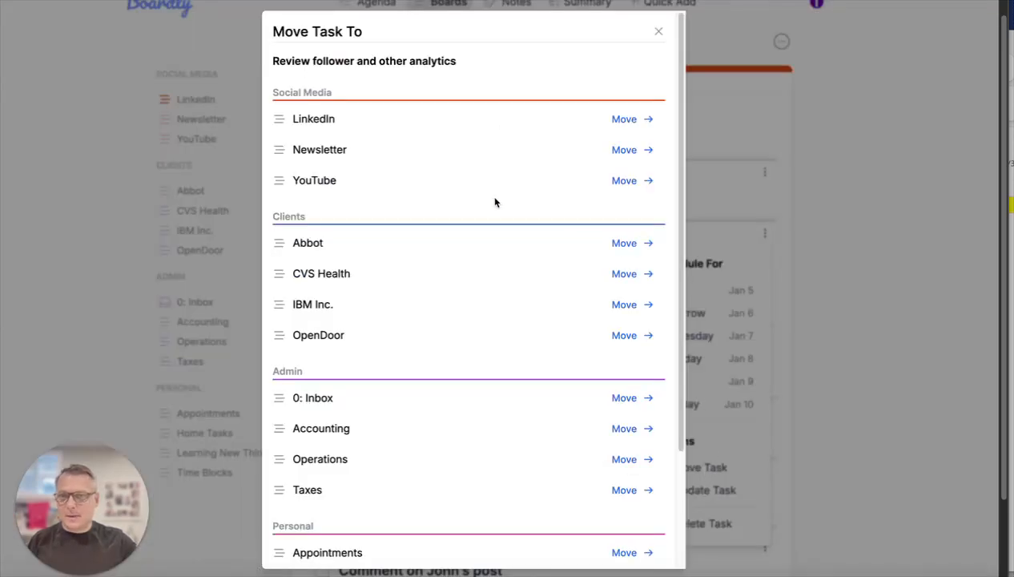
scroll(529, 410, "down", 3)
scroll(432, 193, "up", 3)
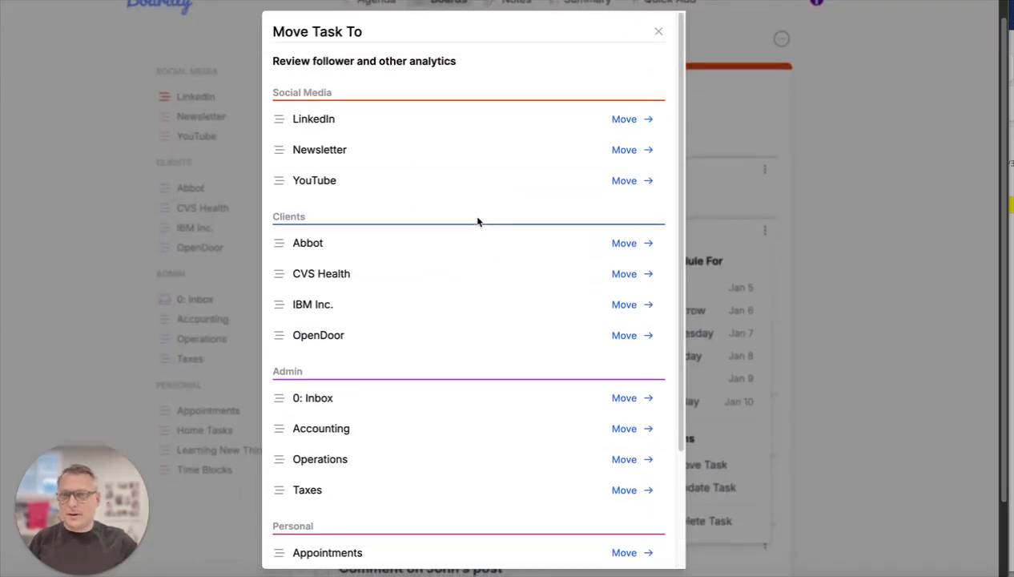
scroll(448, 172, "down", 3)
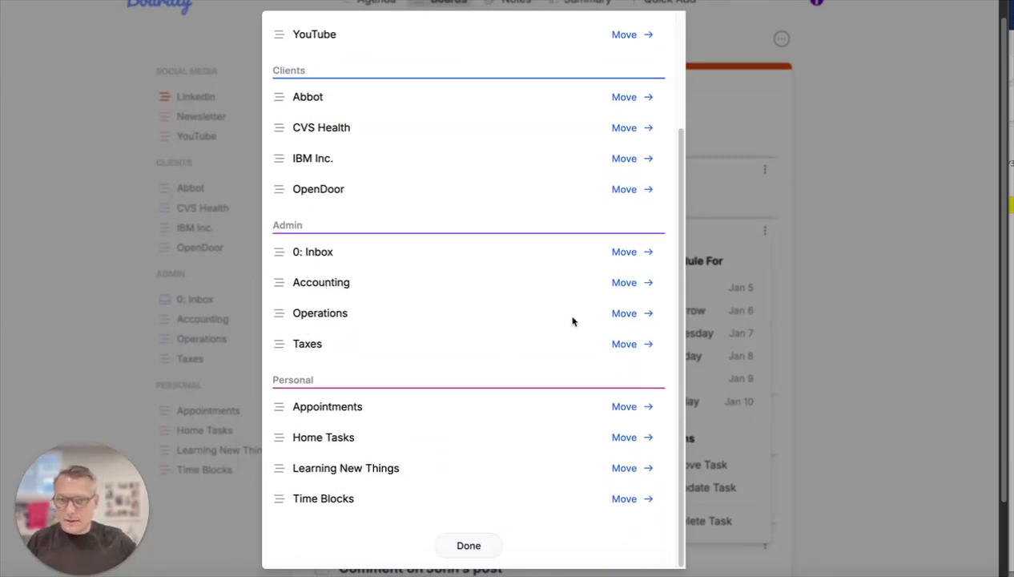
left_click(625, 313)
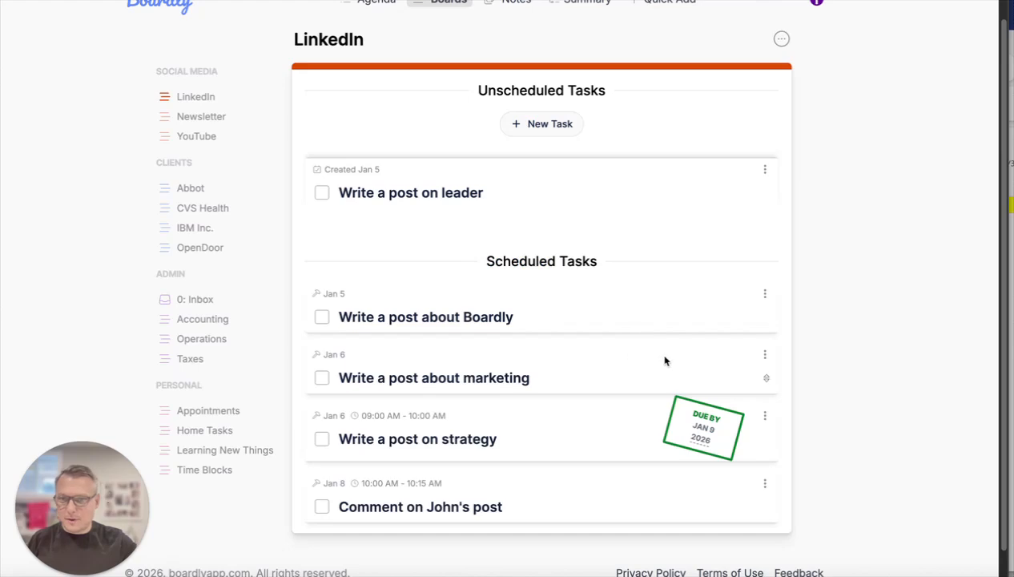
- On the Operations board, schedule "Review follower and other analytics" for tomorrow, Jan 6
left_click(201, 338)
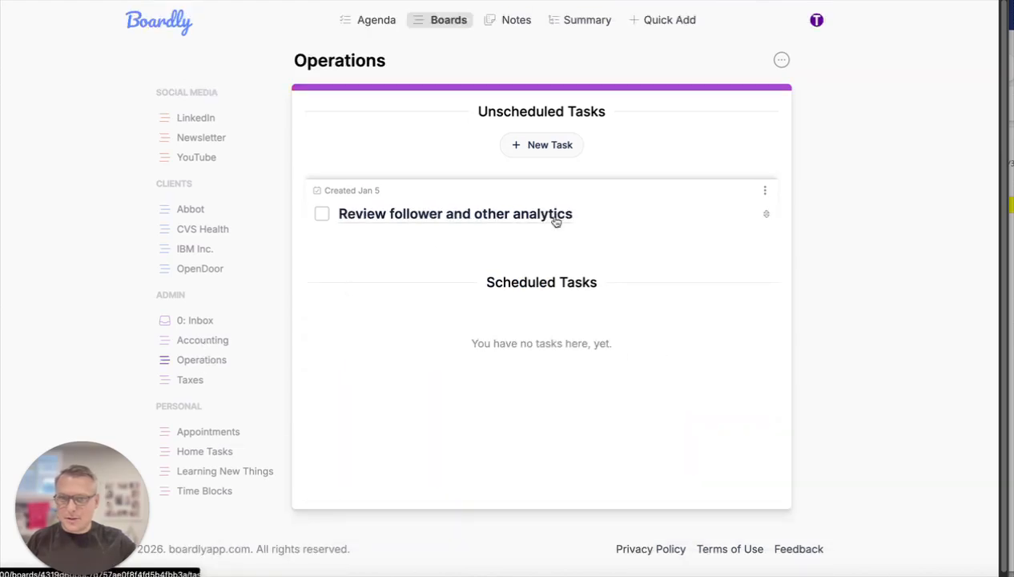
left_click(766, 192)
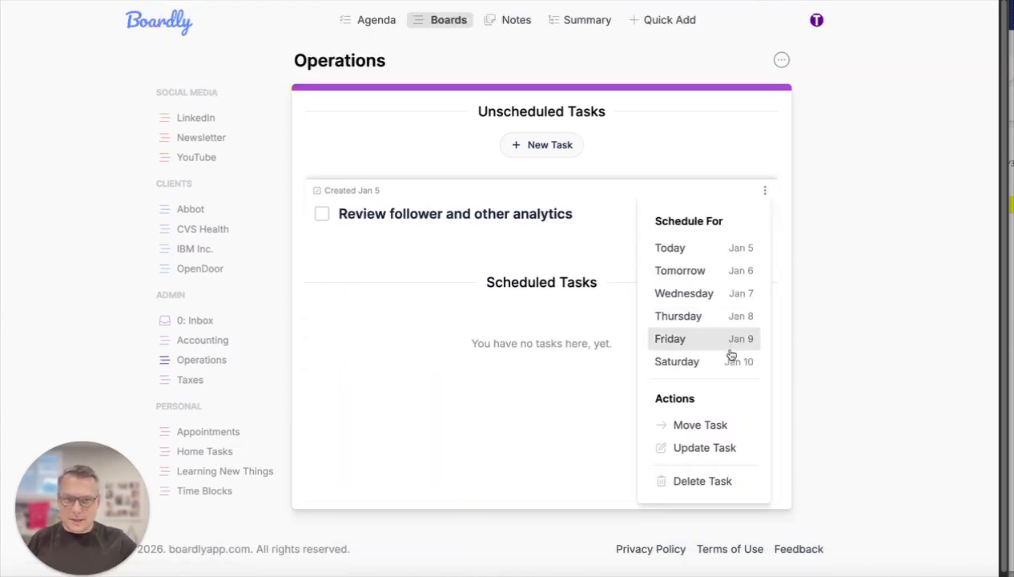
left_click(719, 277)
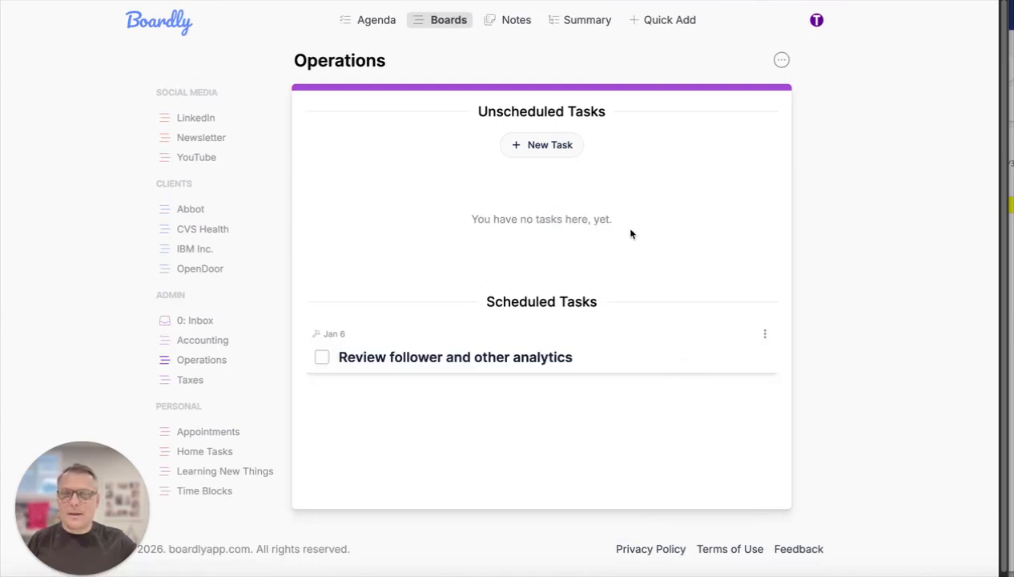
- Move the unscheduled task "Write a post on leader" from the LinkedIn board to the Abbot board
left_click(198, 120)
scroll(609, 237, "down", 1)
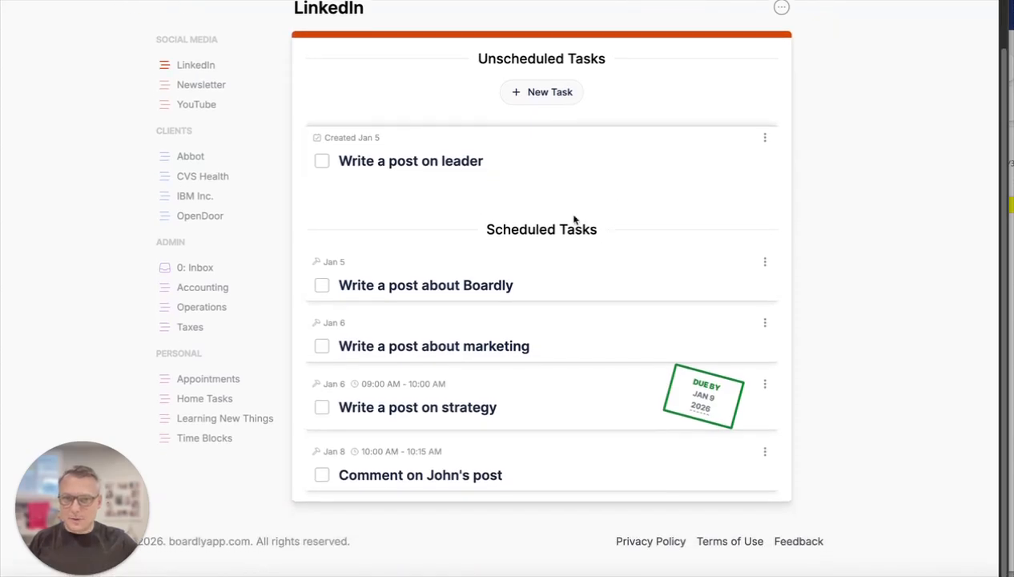
left_click(766, 141)
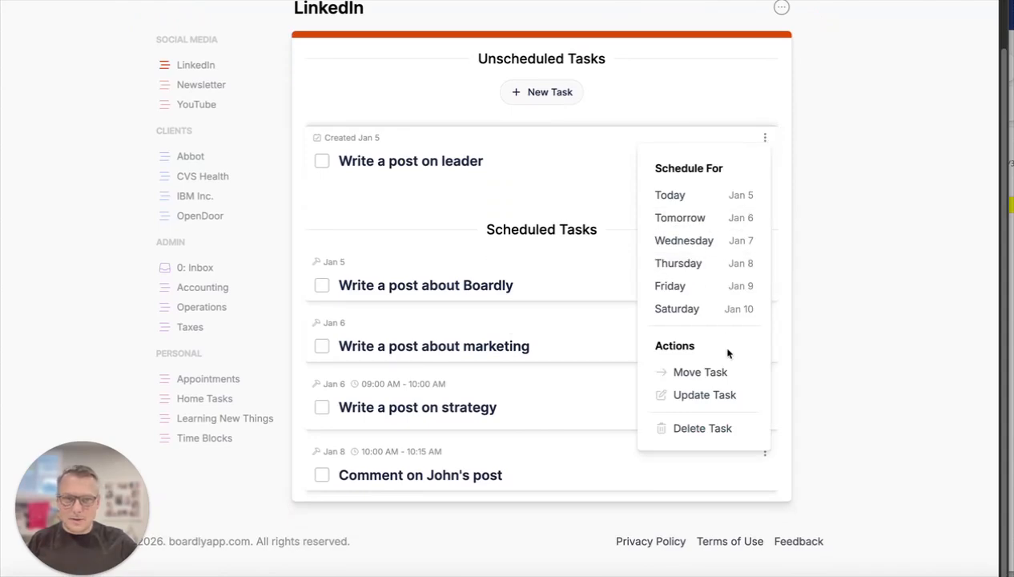
left_click(719, 376)
left_click(637, 245)
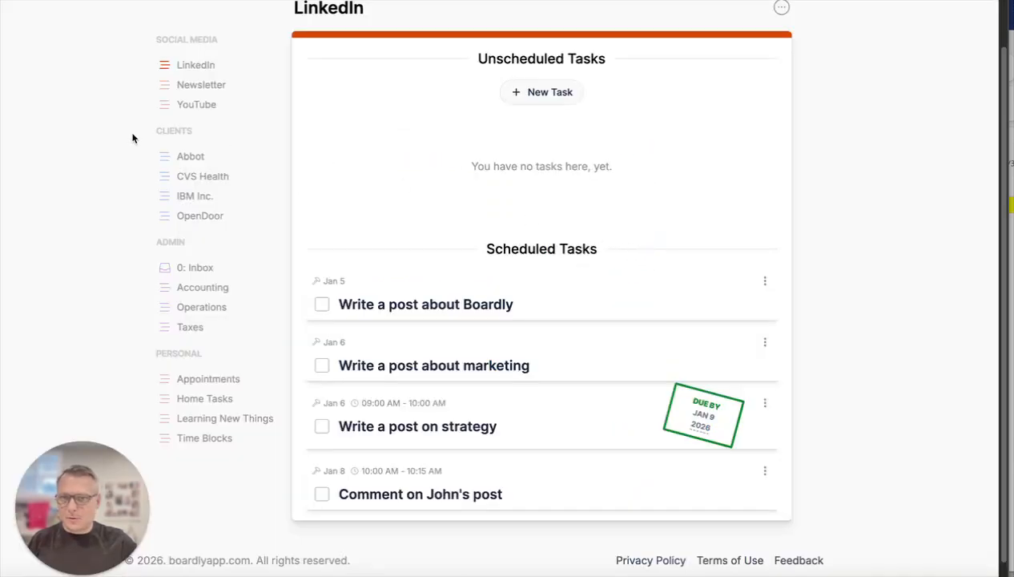
- On the Abbot board, schedule "Write a post on leader" for today, Jan 5
left_click(192, 157)
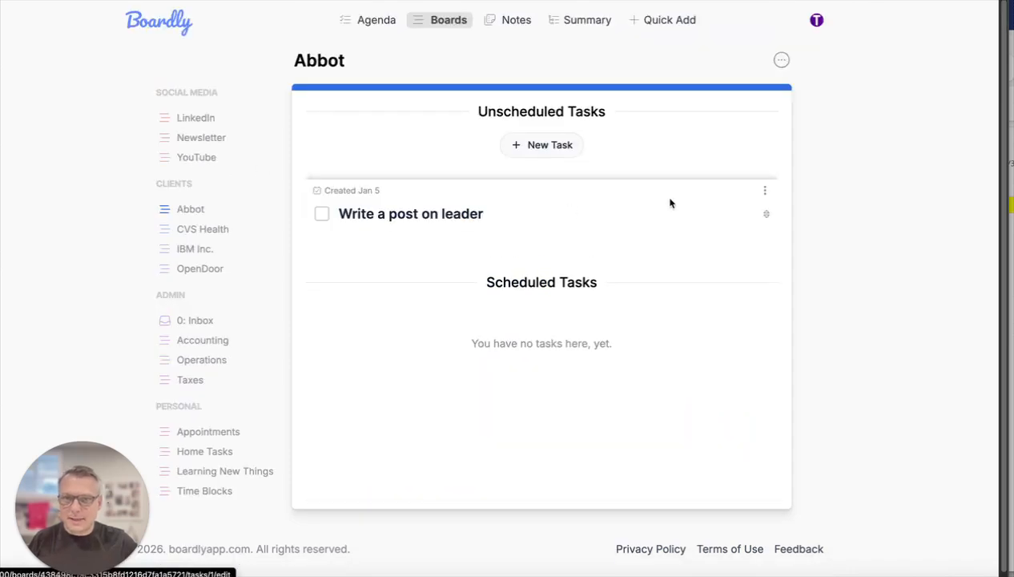
left_click(764, 191)
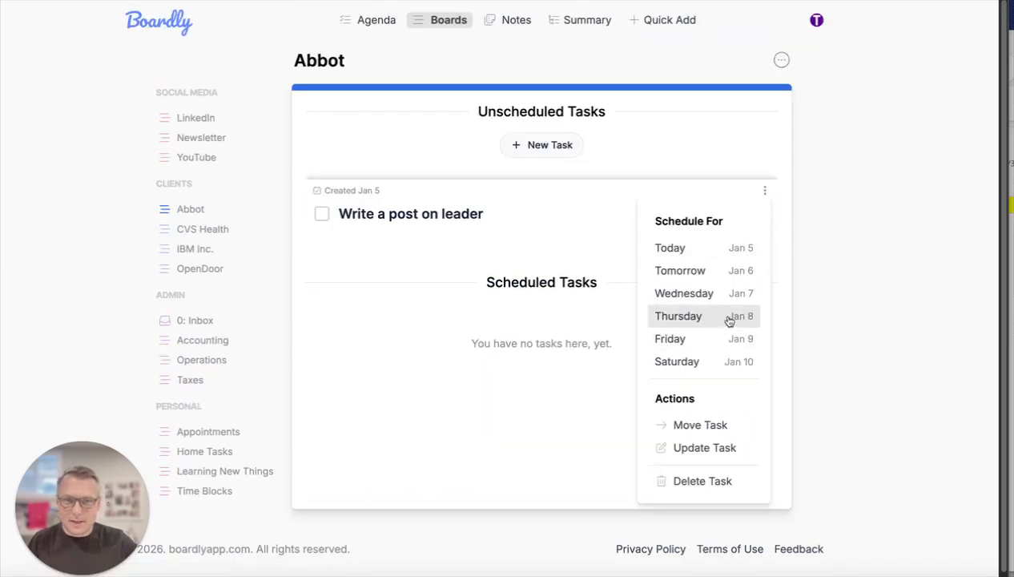
left_click(733, 248)
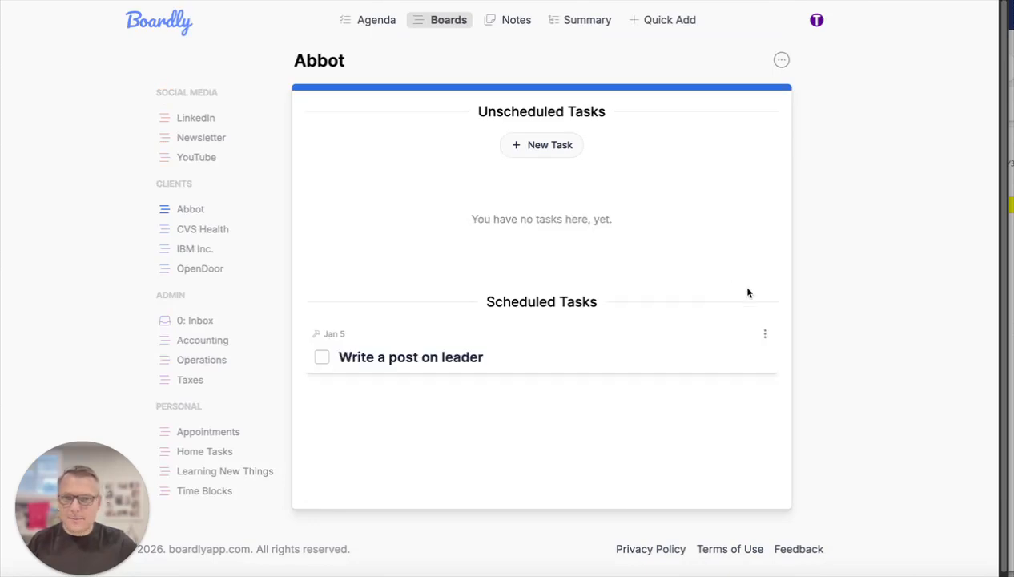
- Check the scheduled tasks on the LinkedIn, Operations and Abbot boards in turn
left_click(205, 127)
scroll(492, 320, "down", 2)
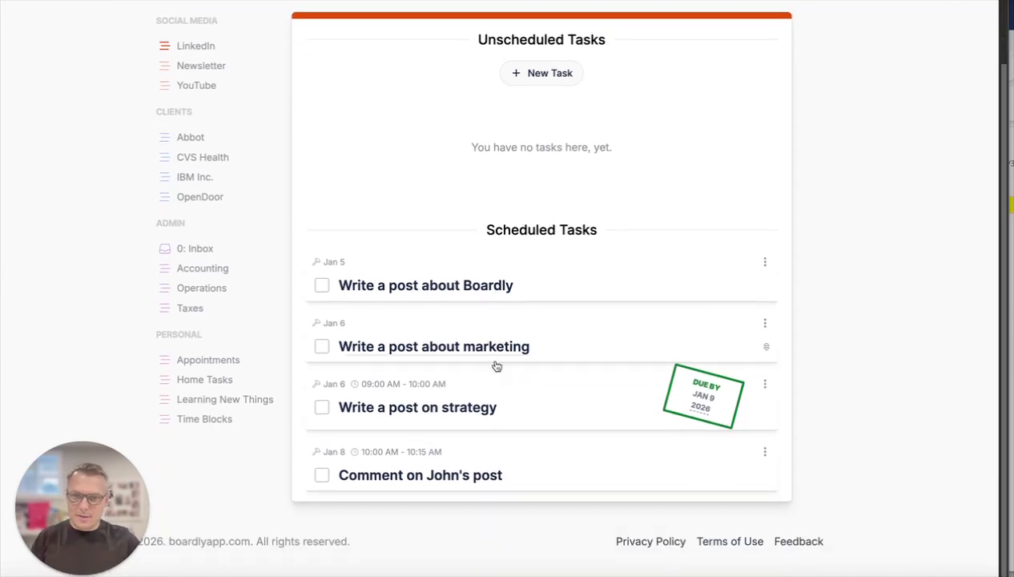
left_click(201, 290)
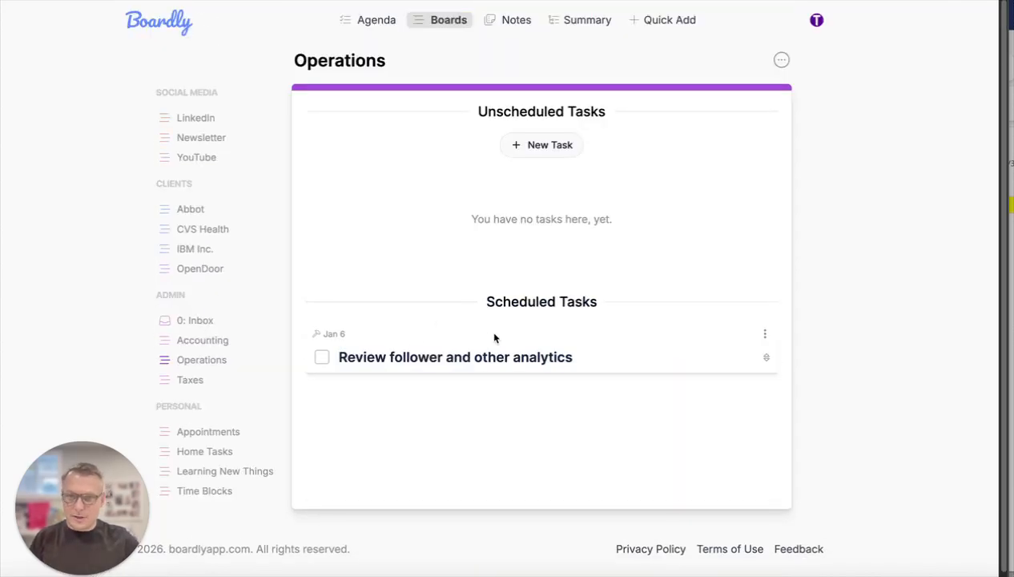
left_click(196, 212)
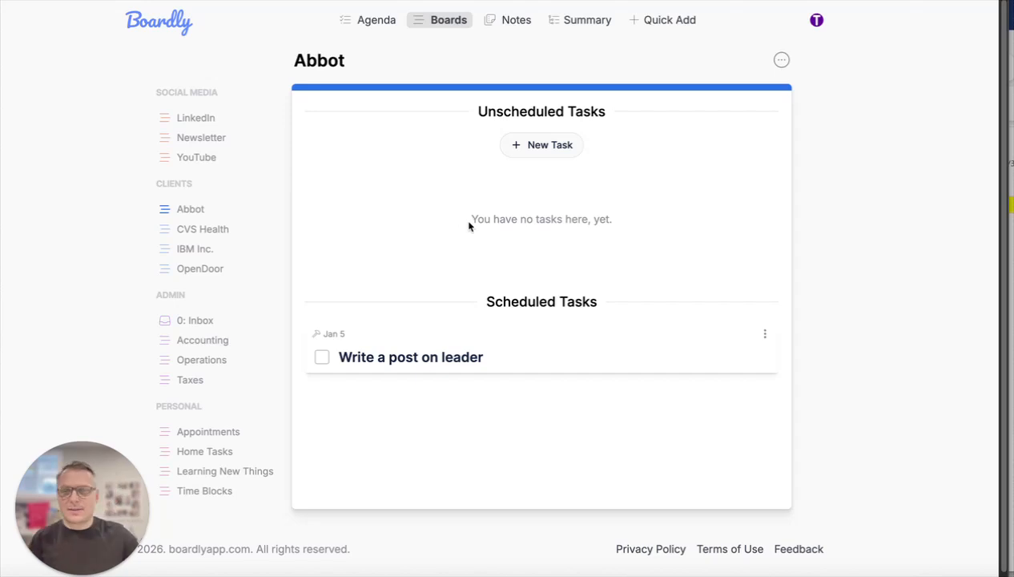
- Review the Agenda's January calendar and its task lists for today, tomorrow and the next five days
left_click(375, 20)
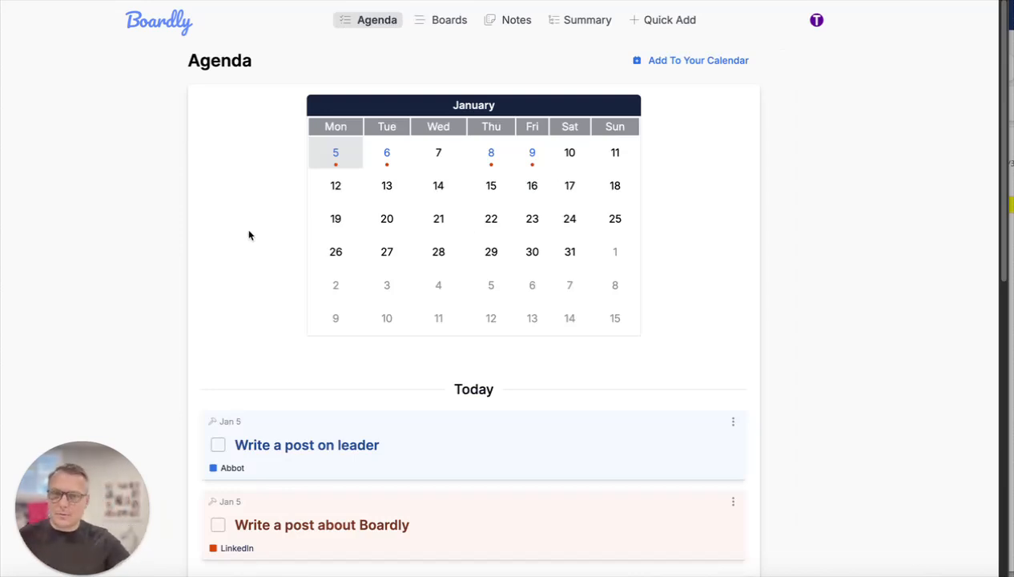
scroll(271, 242, "down", 3)
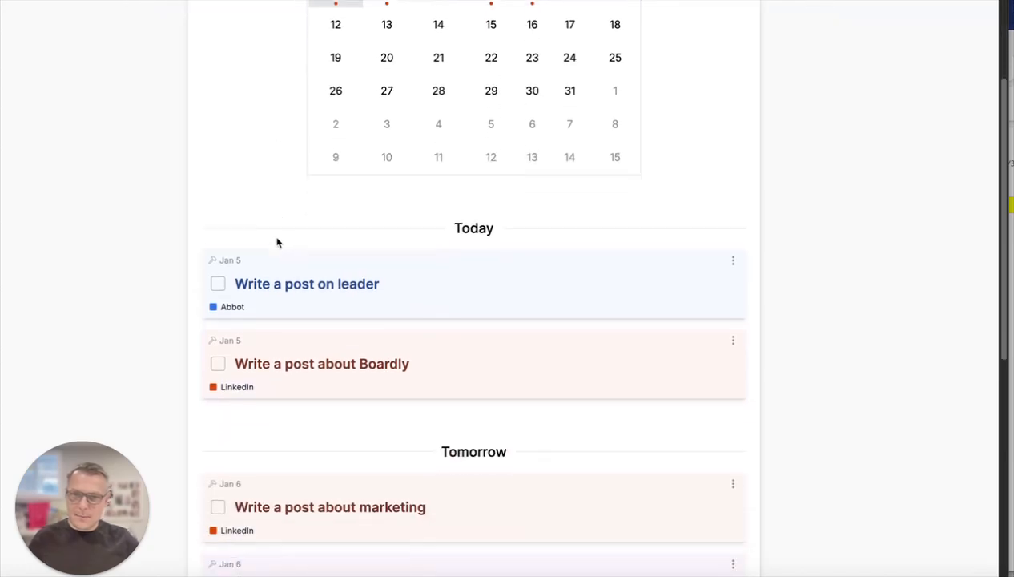
scroll(282, 248, "down", 4)
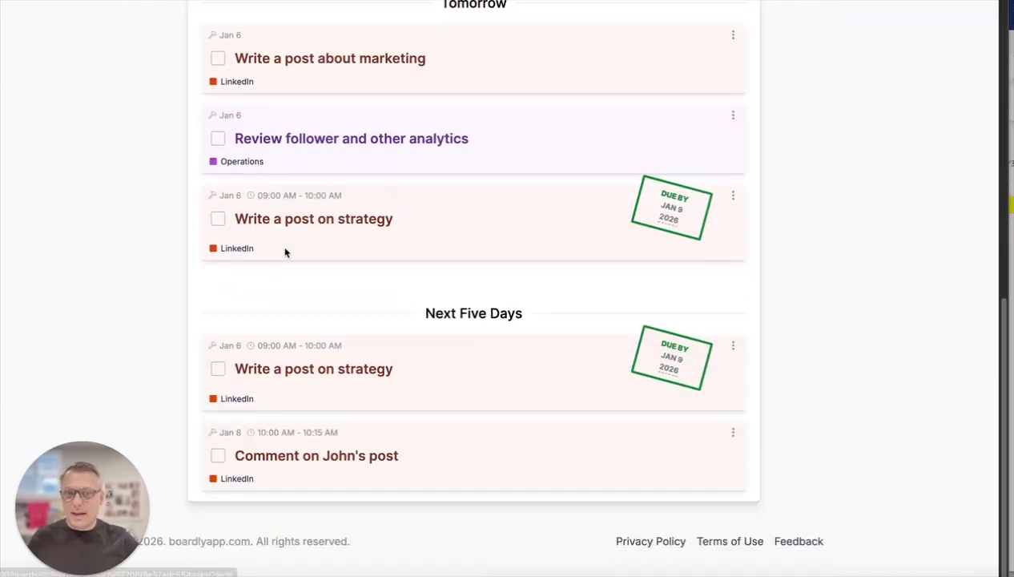
scroll(472, 312, "up", 8)
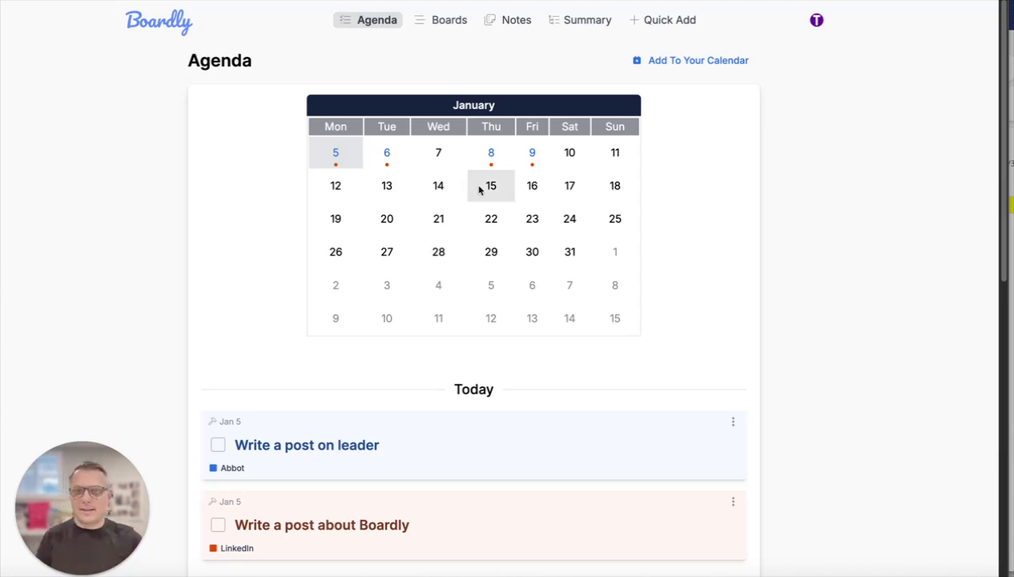
scroll(664, 229, "down", 1)
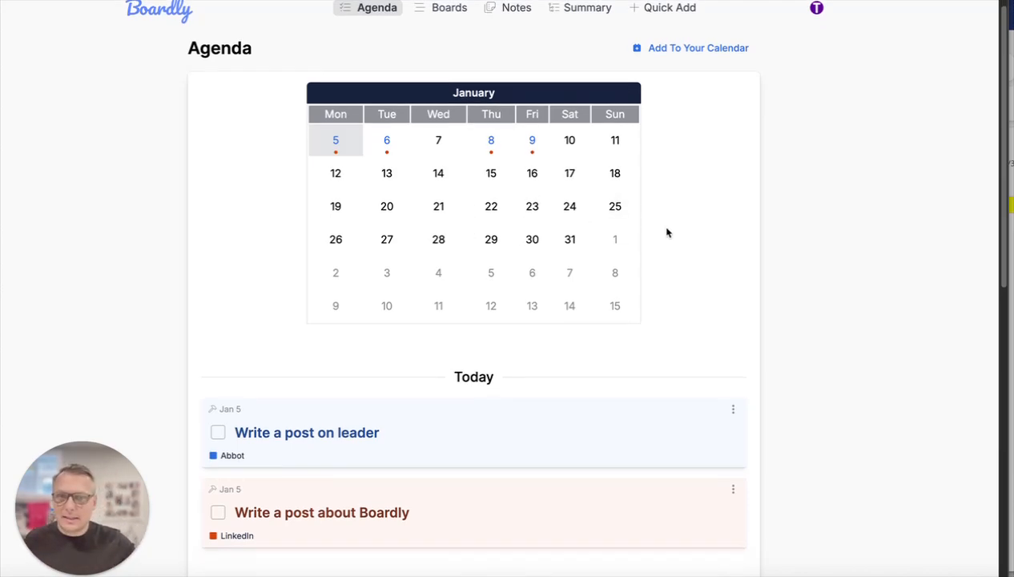
scroll(663, 229, "down", 3)
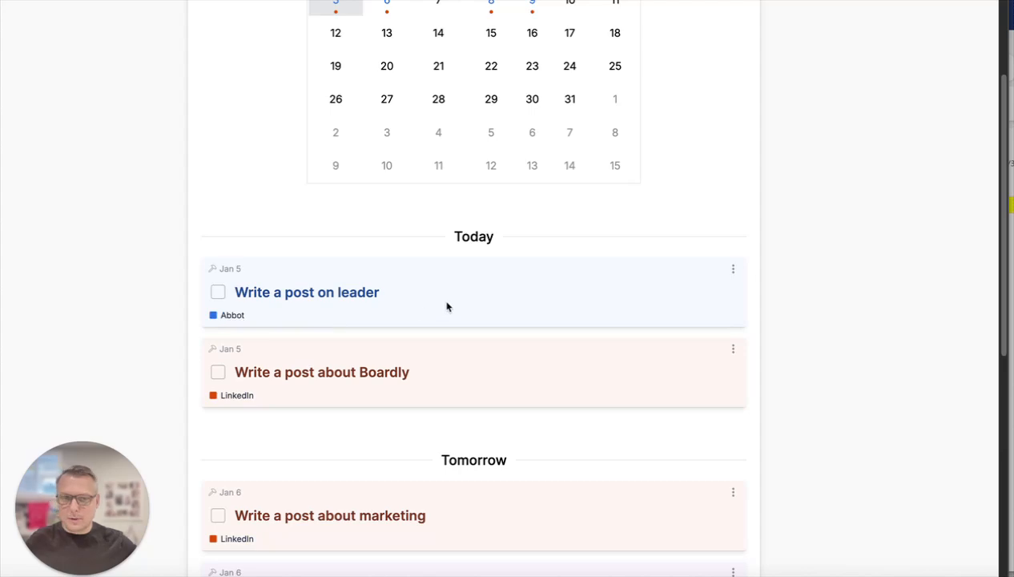
scroll(532, 330, "down", 6)
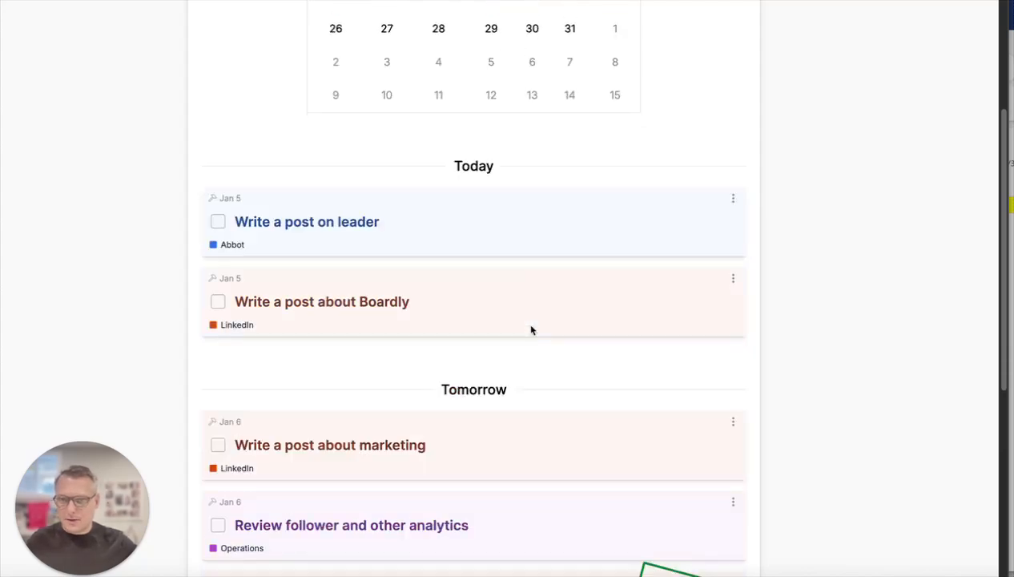
scroll(540, 338, "up", 2)
scroll(540, 337, "up", 3)
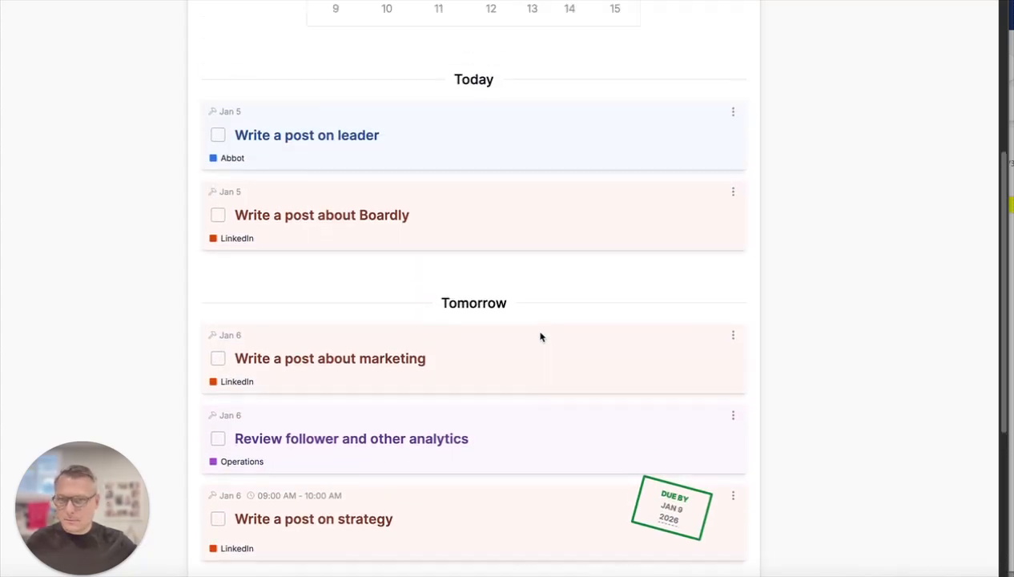
- In the Agenda, reschedule "Write a post on leader" to Jan 6 and return it to Jan 5
left_click(734, 196)
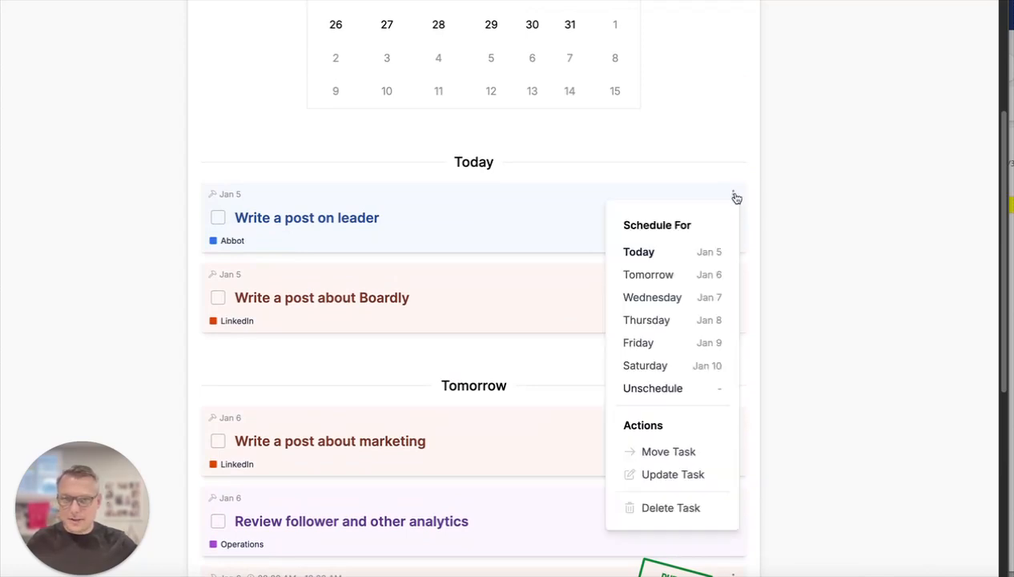
left_click(702, 277)
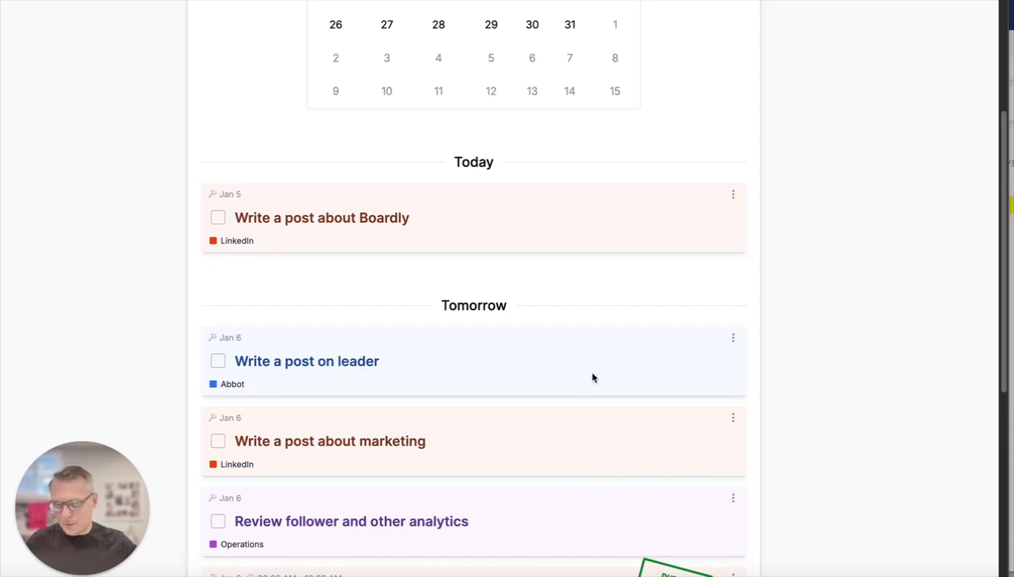
left_click(731, 341)
left_click(707, 389)
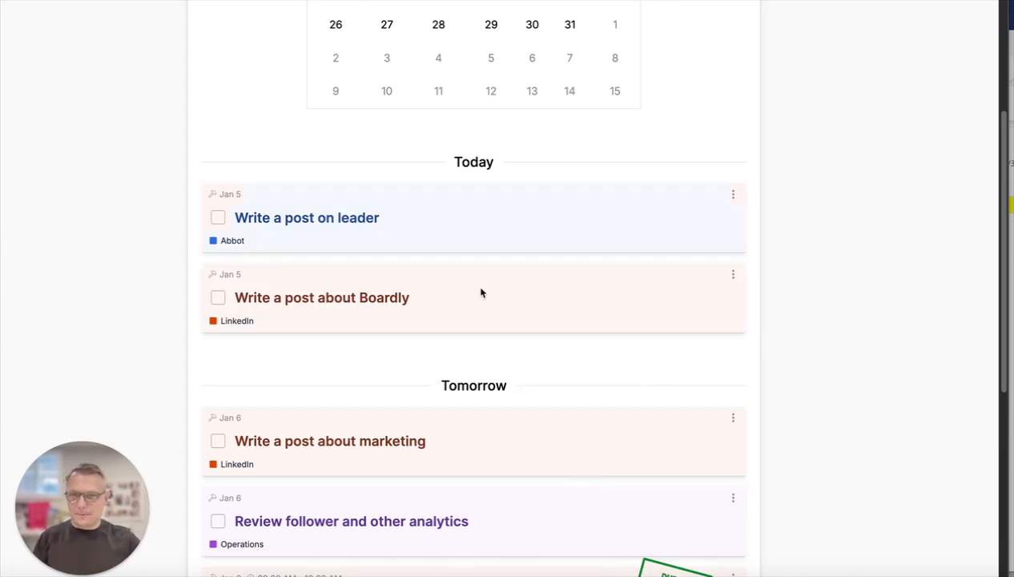
- Mark today's Abbot task "Write a post on leader" as complete in the Agenda
scroll(479, 291, "down", 1)
left_click(219, 162)
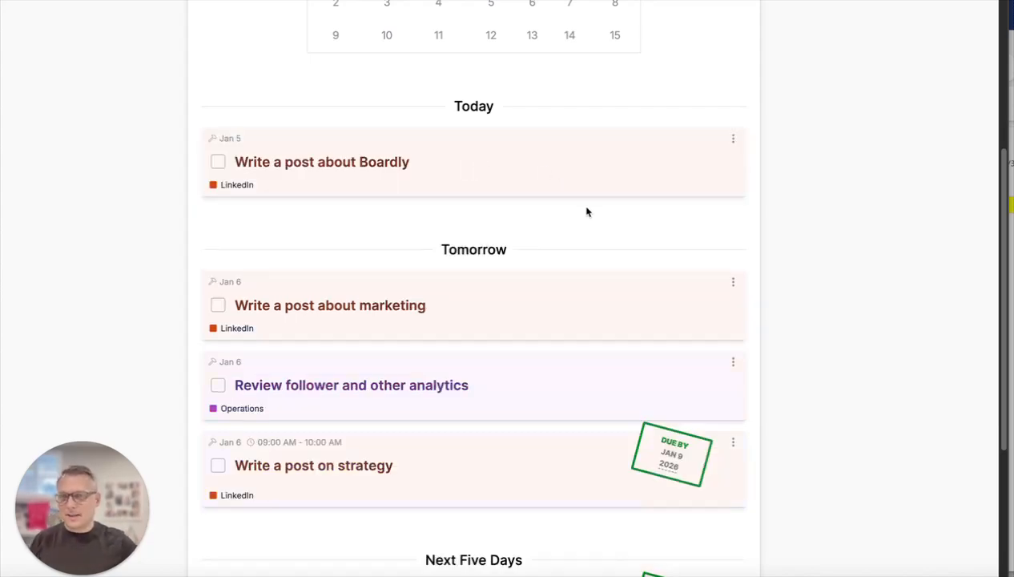
- View the tasks scheduled for Jan 8 from the Agenda calendar and close the day's overview
scroll(590, 228, "up", 3)
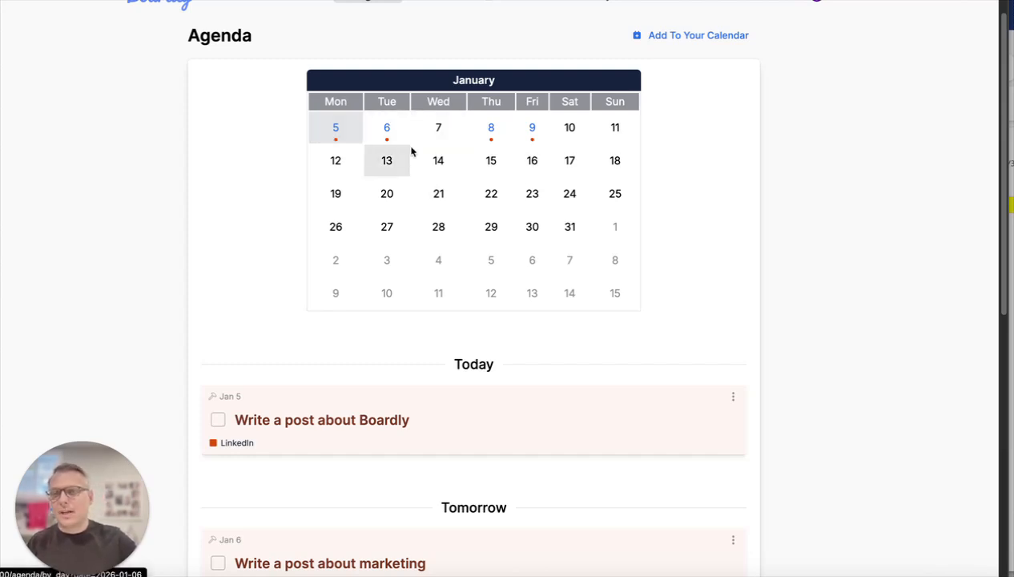
left_click(492, 133)
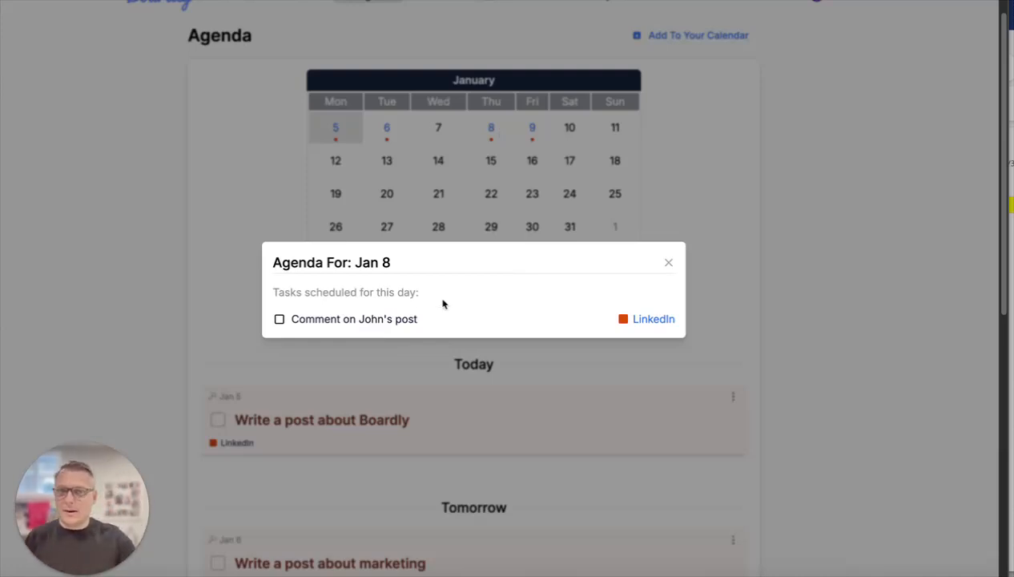
left_click(665, 264)
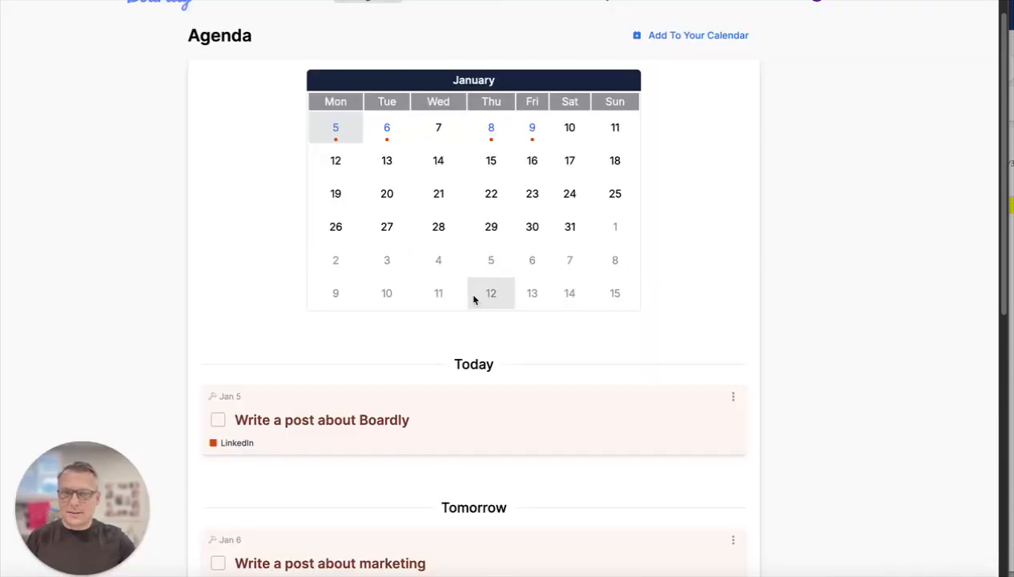
- Reschedule tomorrow's task "Write a post on strategy" to Jan 21, 2026 from the Agenda
scroll(720, 380, "down", 1)
scroll(331, 512, "down", 5)
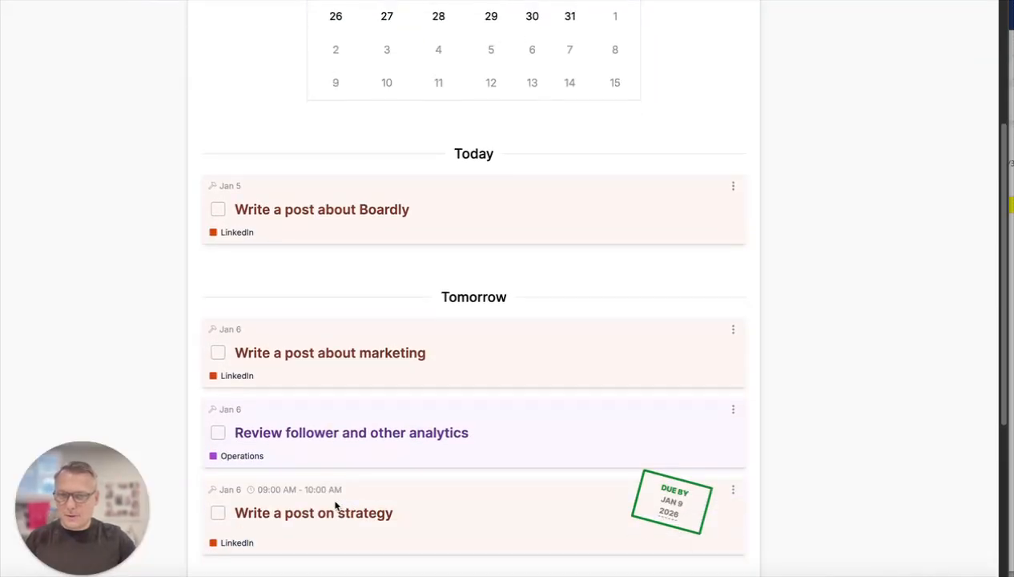
left_click(320, 418)
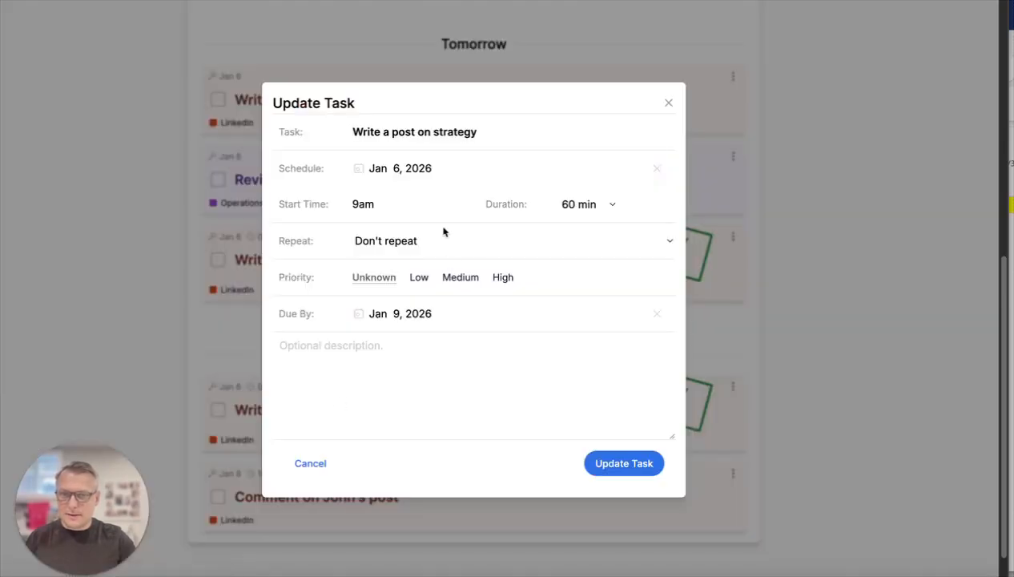
left_click(362, 170)
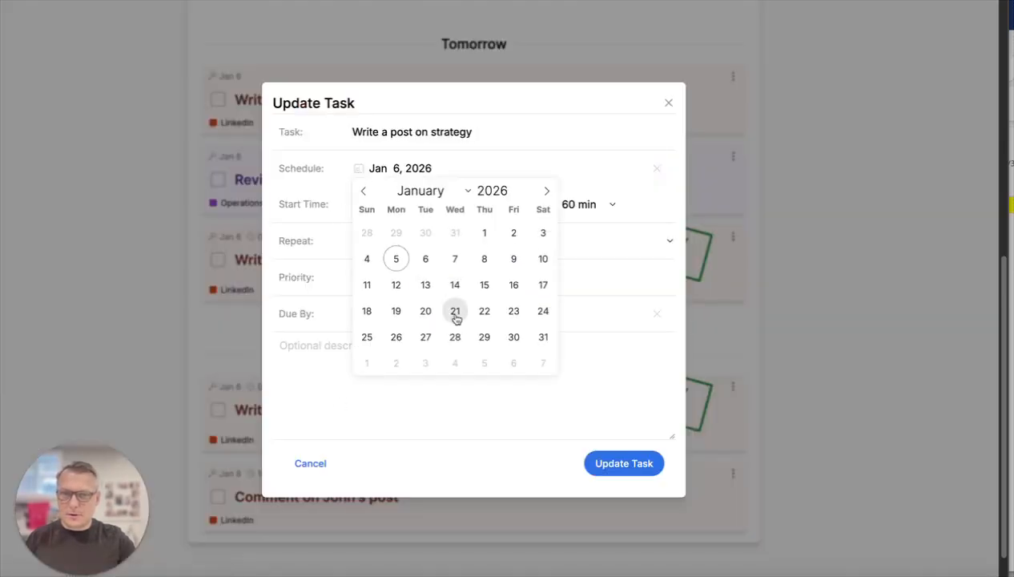
left_click(455, 313)
left_click(647, 463)
- View the tasks scheduled for Jan 21 from the Agenda calendar and close the day's overview
scroll(653, 396, "up", 5)
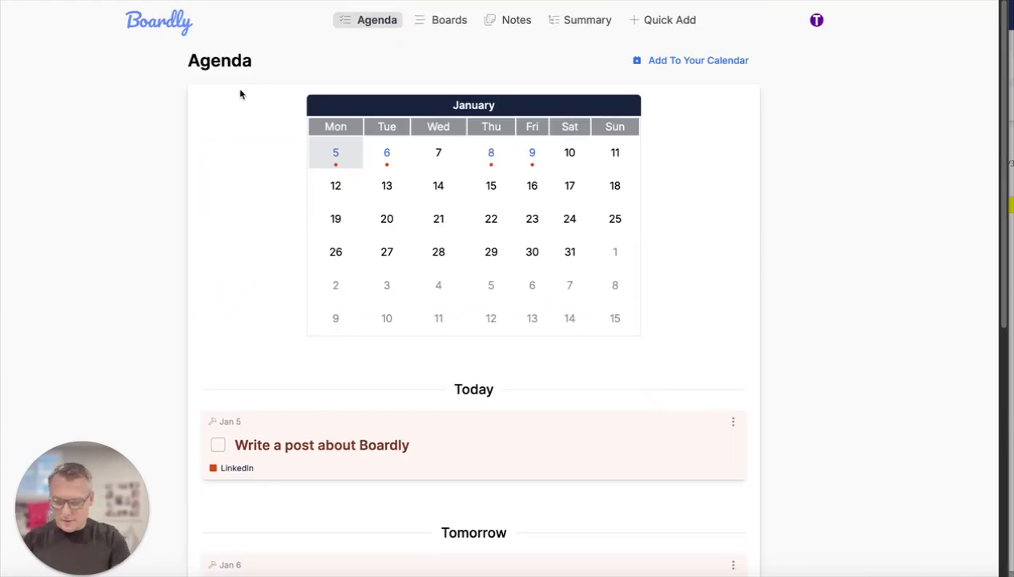
left_click(440, 229)
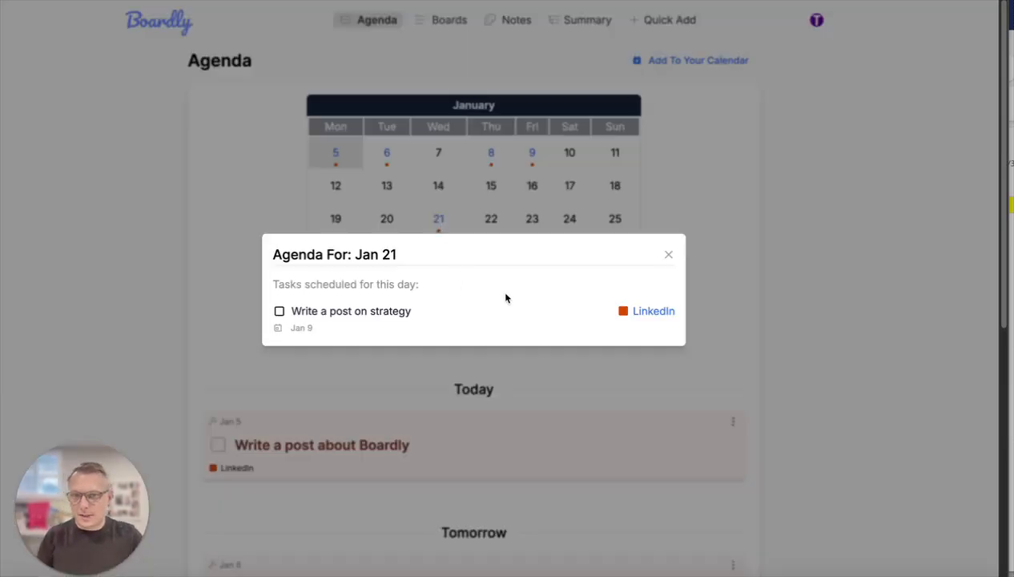
left_click(666, 255)
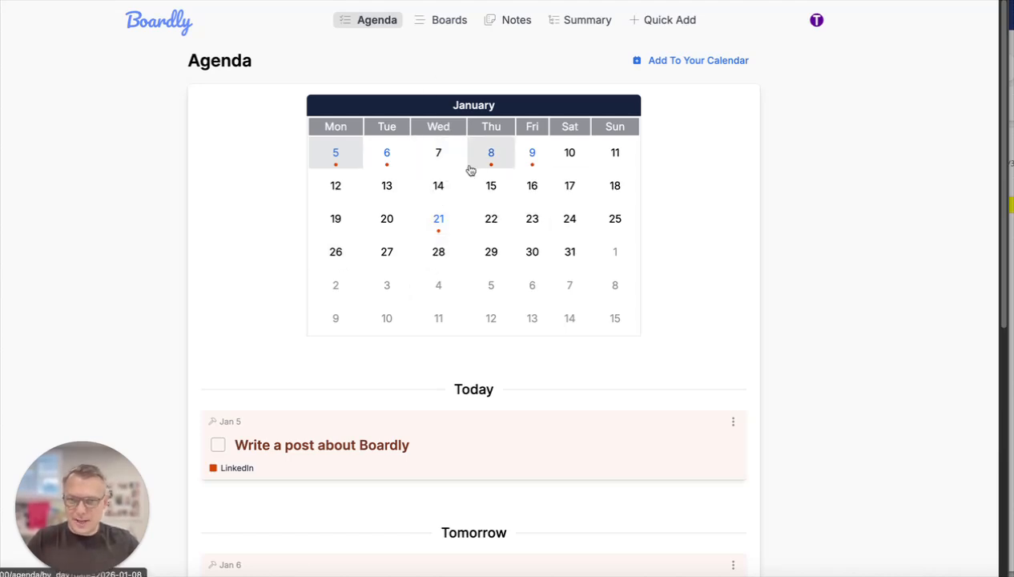
left_click(711, 64)
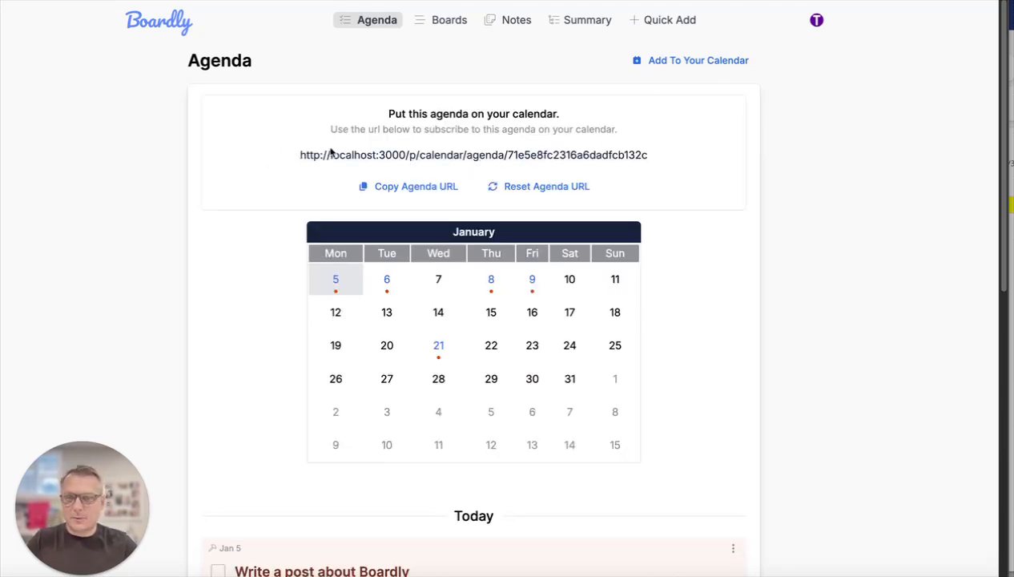
left_click_drag(298, 154, 690, 159)
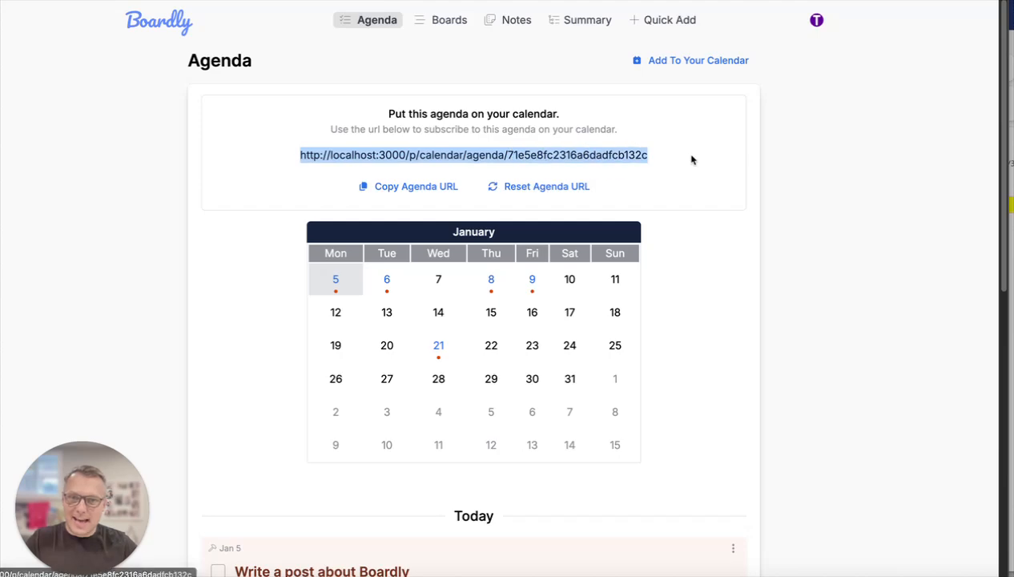
left_click(690, 160)
scroll(692, 198, "down", 3)
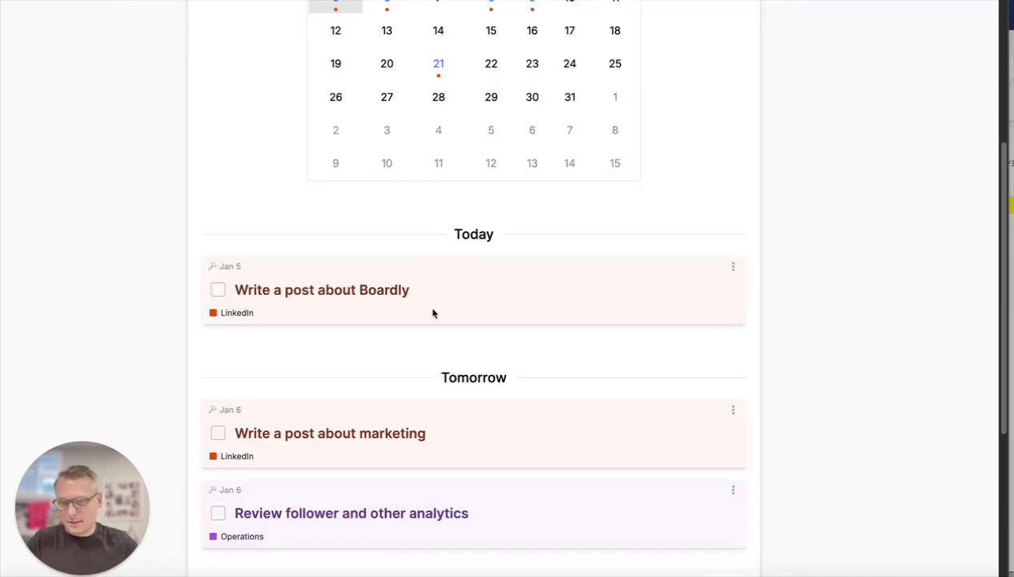
scroll(416, 301, "up", 3)
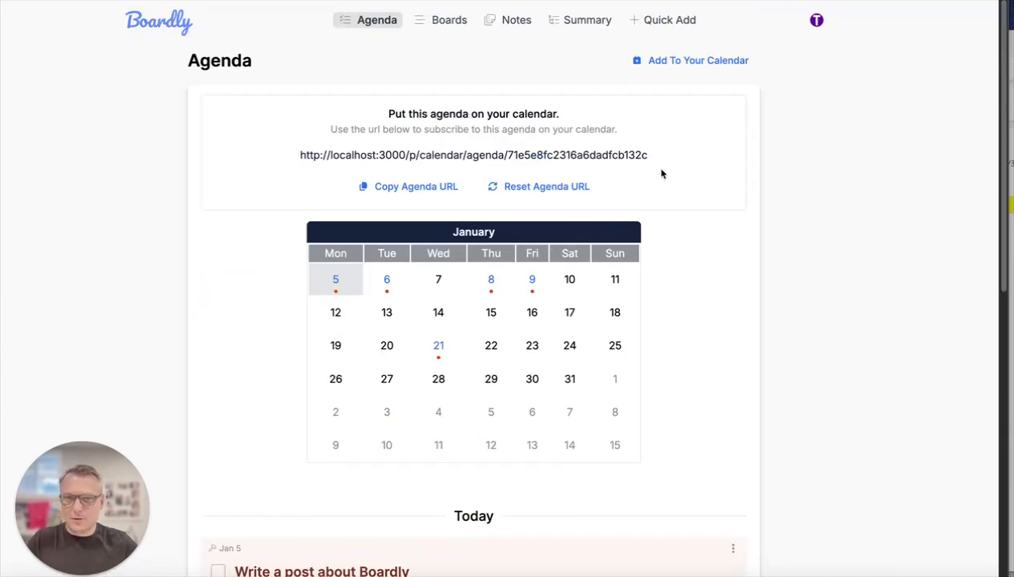
left_click(405, 187)
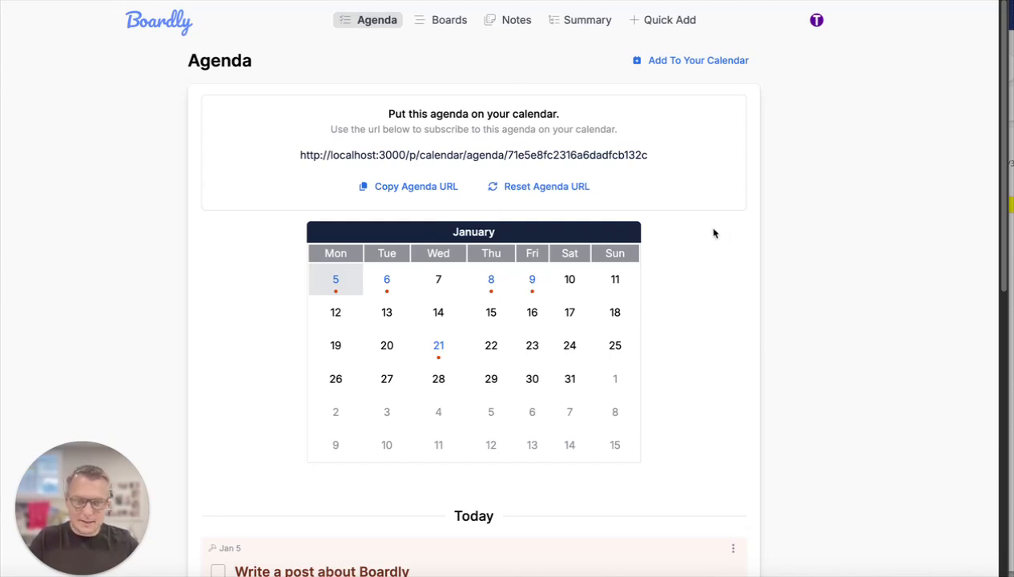
- Go to the LinkedIn board under Social Media and open its board settings
left_click(443, 22)
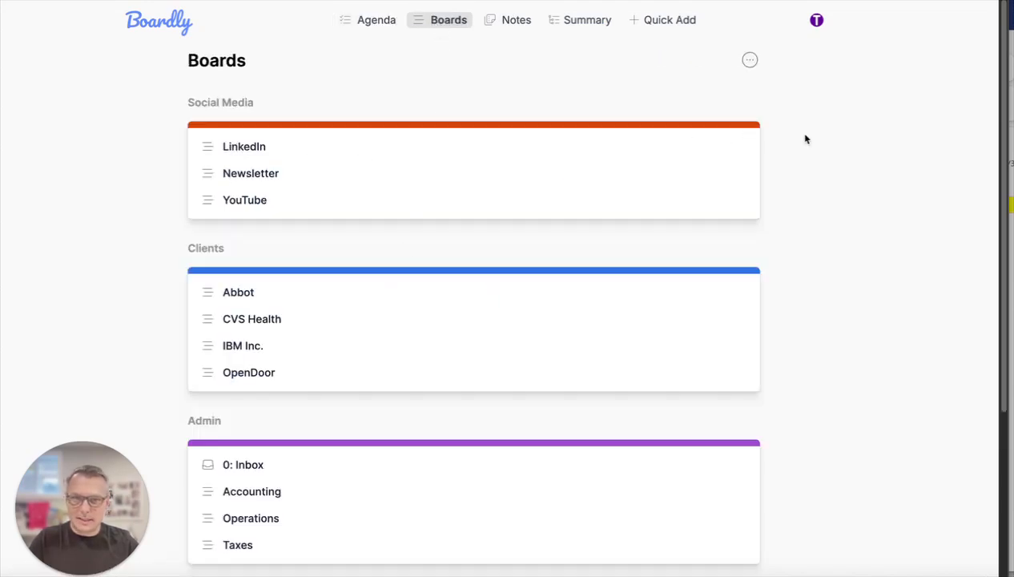
left_click(234, 143)
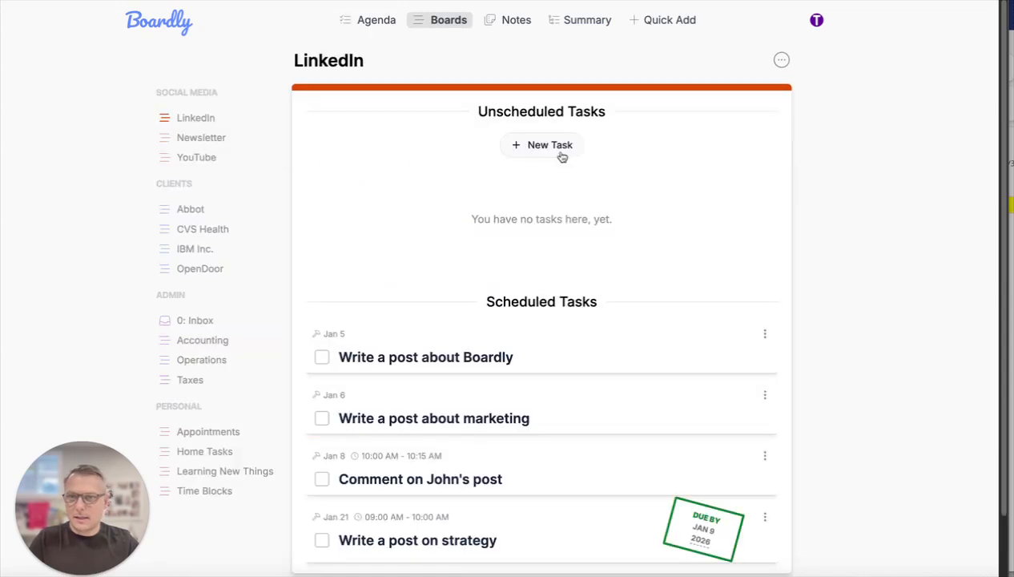
left_click(781, 62)
left_click(783, 62)
left_click(783, 62)
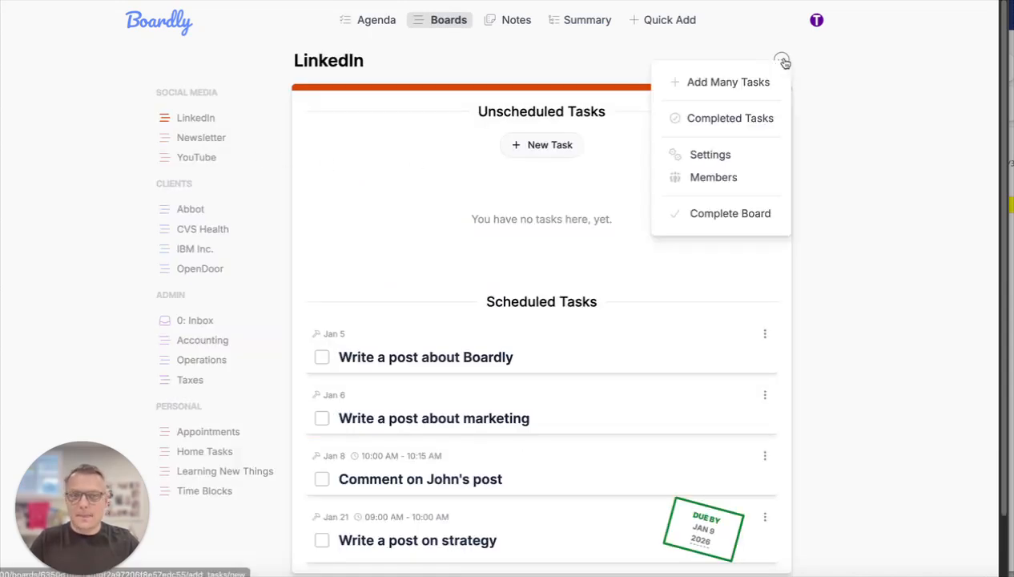
left_click(714, 154)
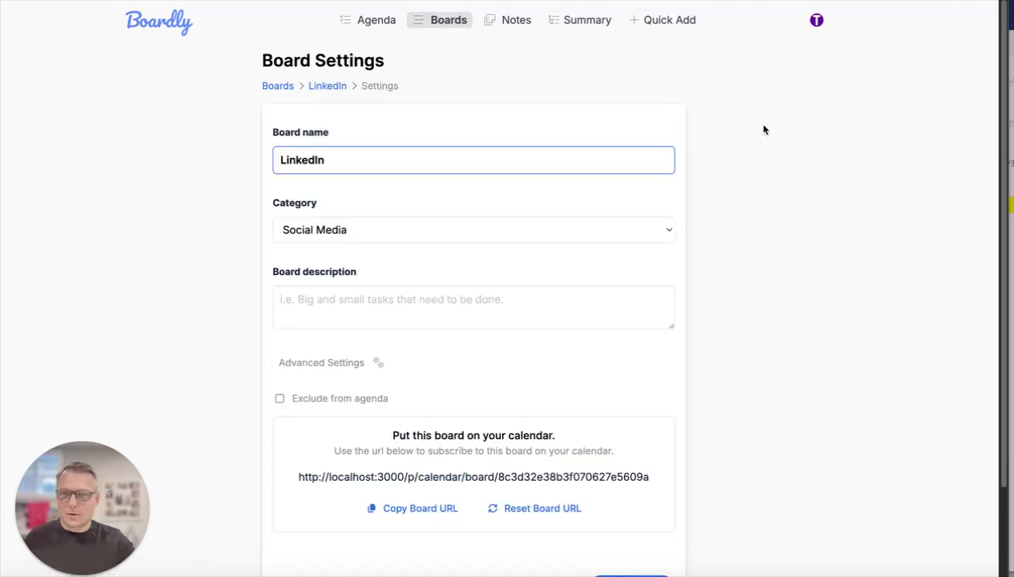
- Try excluding the LinkedIn board from the agenda and turn the exclusion off again
scroll(751, 336, "down", 3)
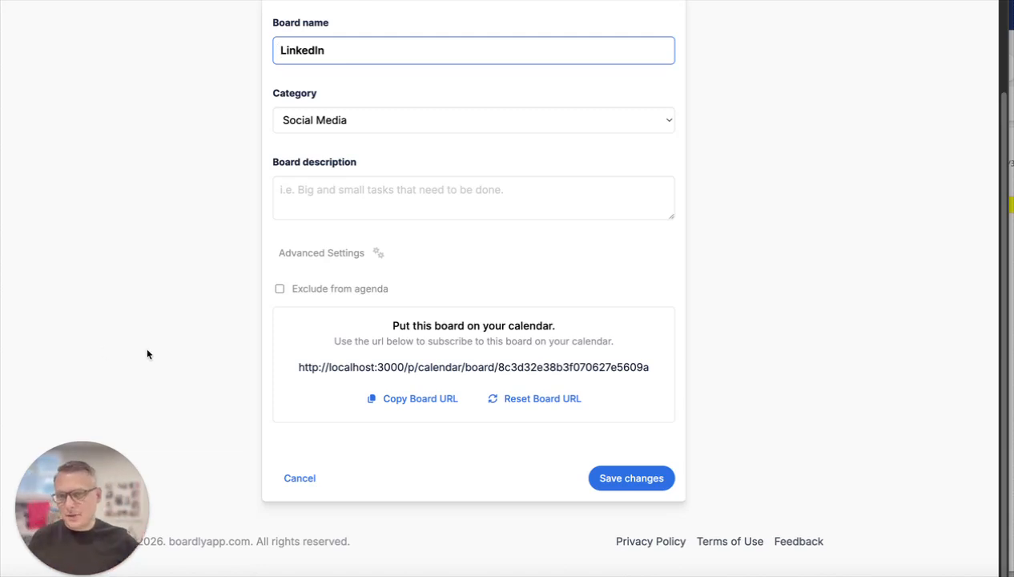
left_click(280, 289)
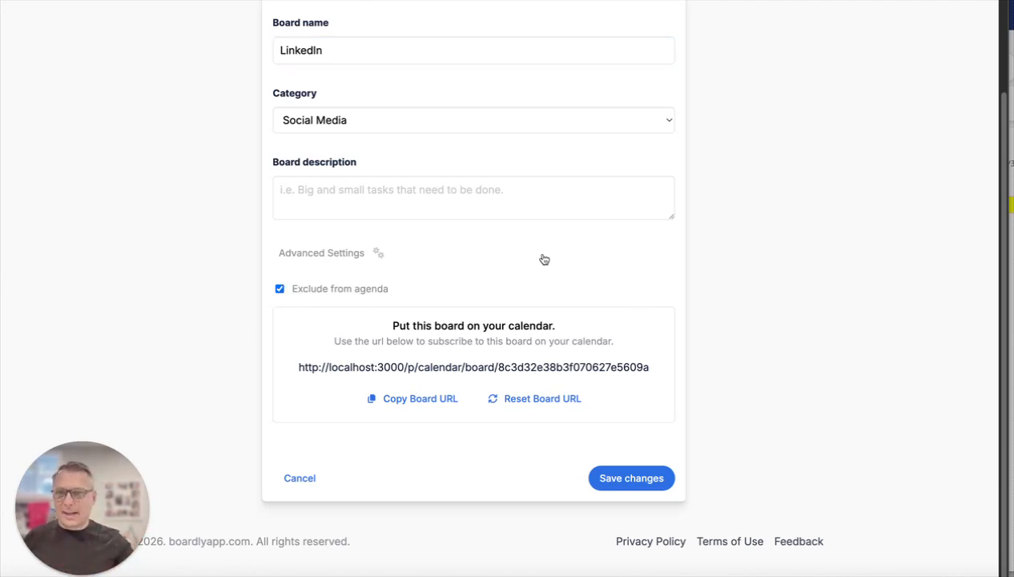
scroll(621, 265, "up", 3)
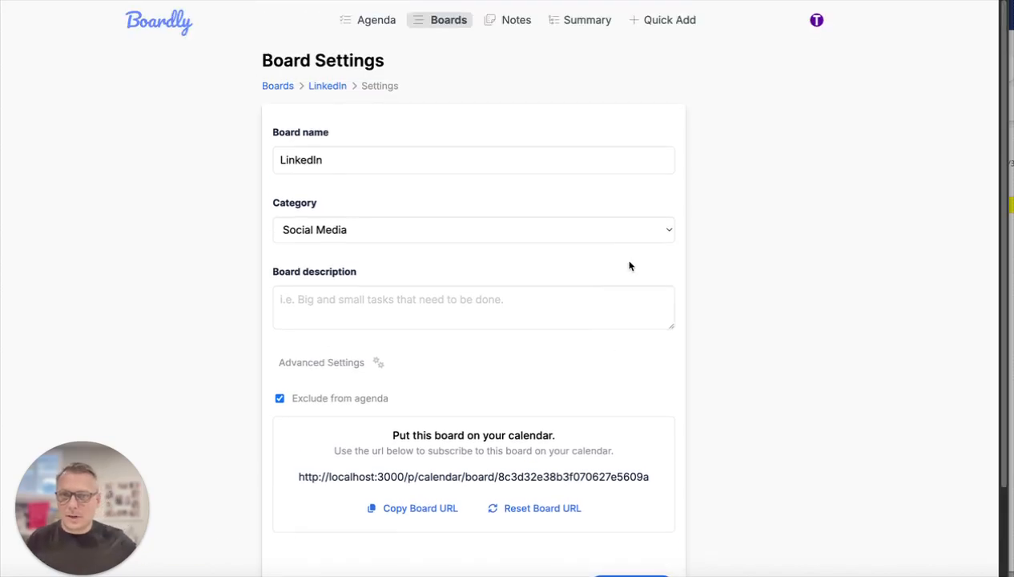
left_click(280, 397)
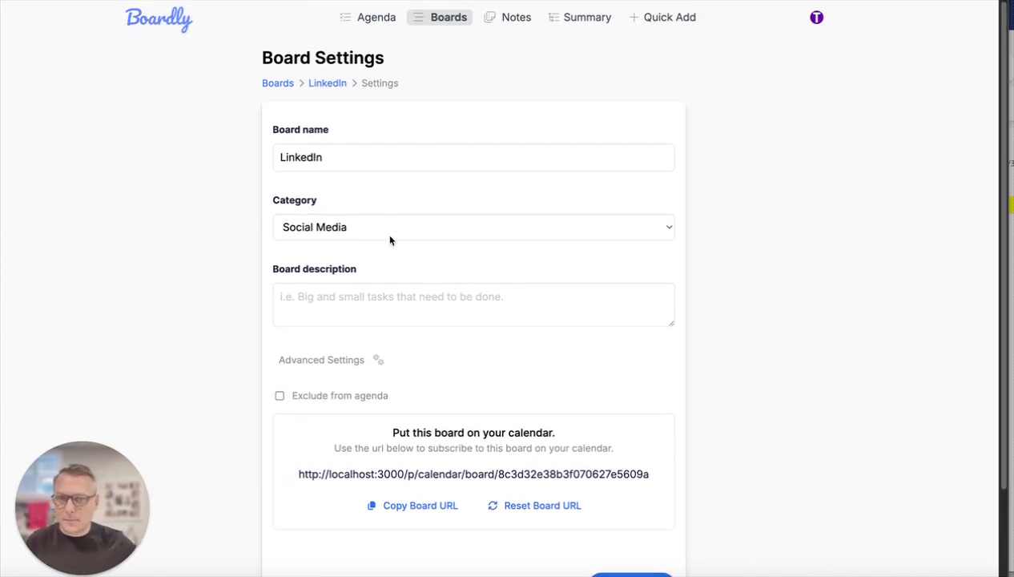
- Rename the board to "LinkedIn Content" and keep Social Media as its category
left_click(480, 157)
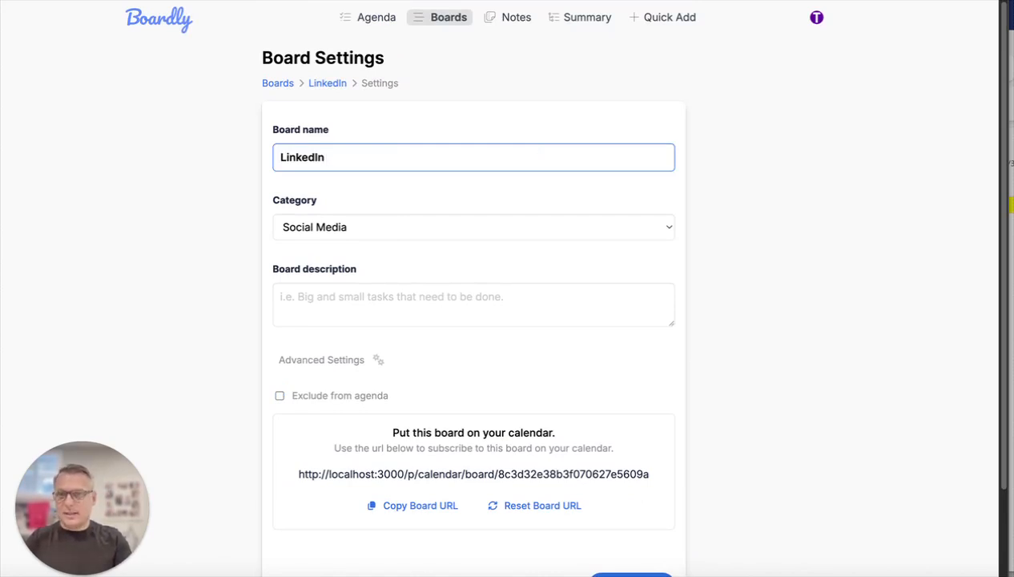
type("Content")
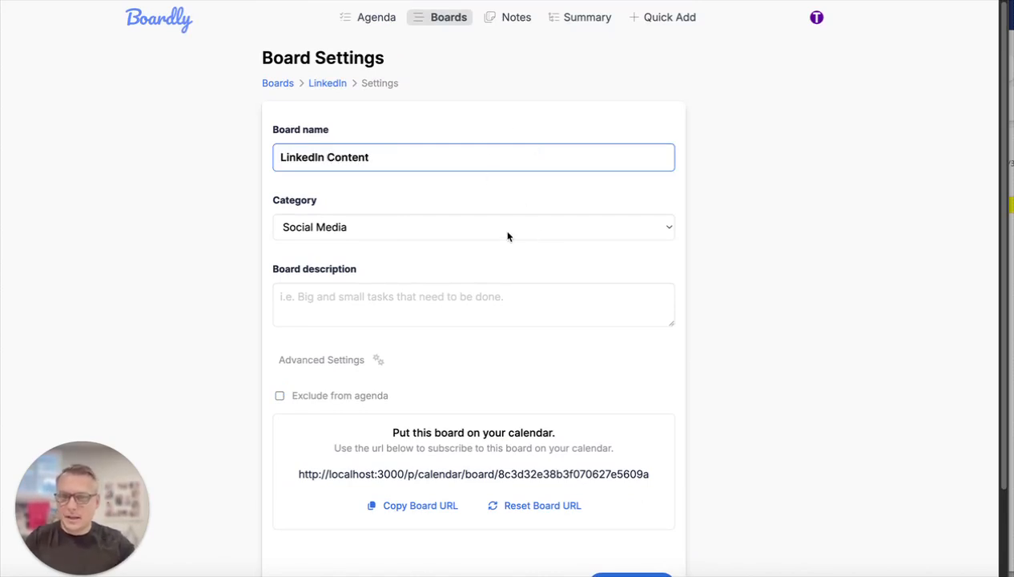
left_click(464, 226)
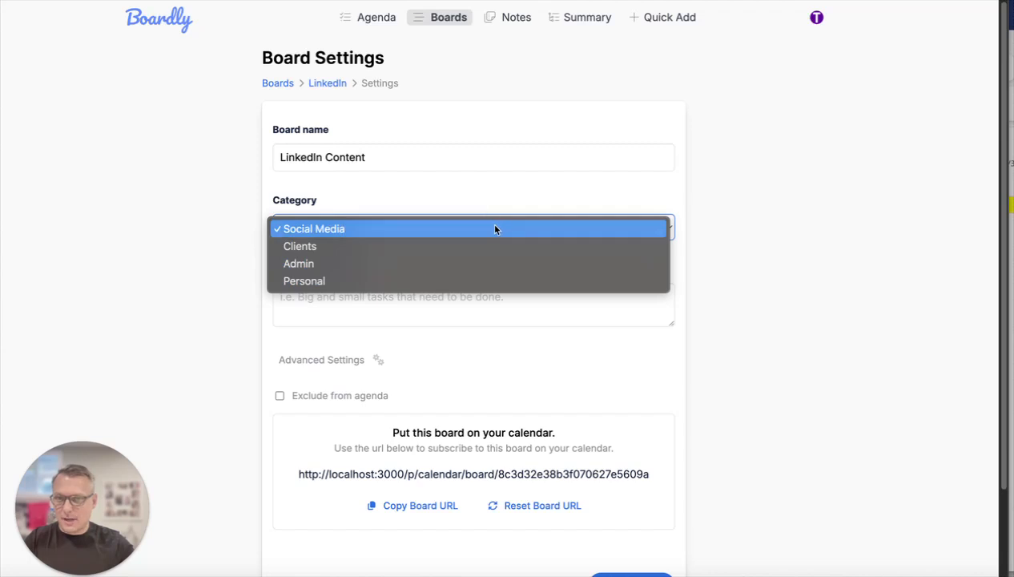
left_click(495, 229)
- Enter "LinkedIn tasks" as the board description, save the board settings and check the description on the board
left_click(629, 292)
type("Linkedinn tasks")
scroll(671, 328, "down", 3)
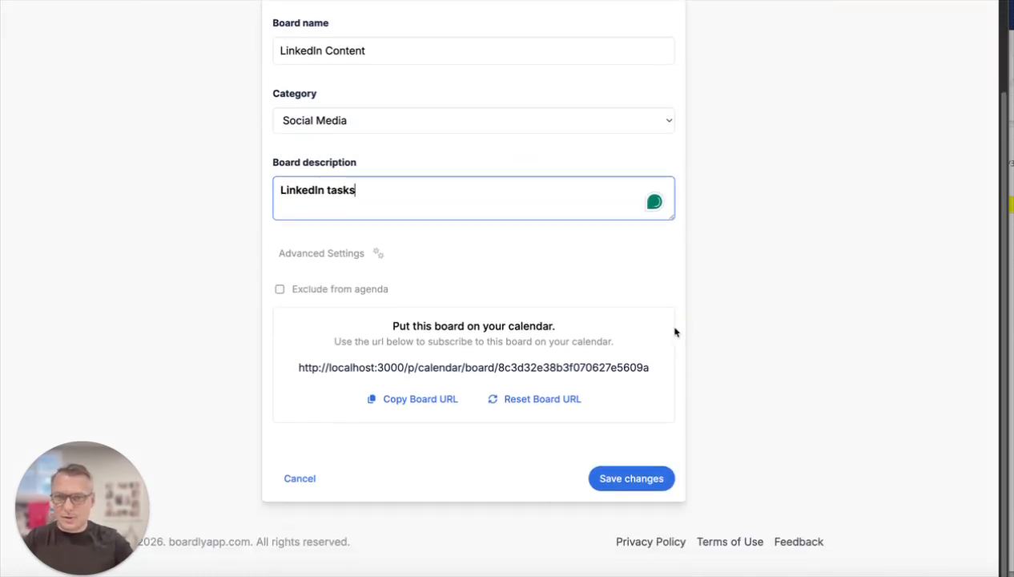
left_click(639, 480)
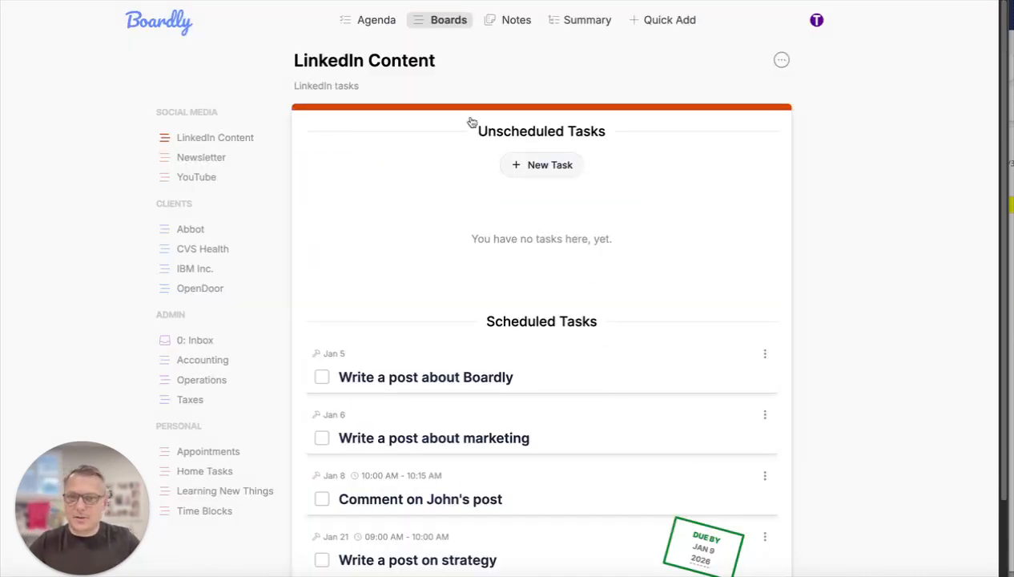
left_click_drag(297, 82, 403, 85)
left_click(403, 85)
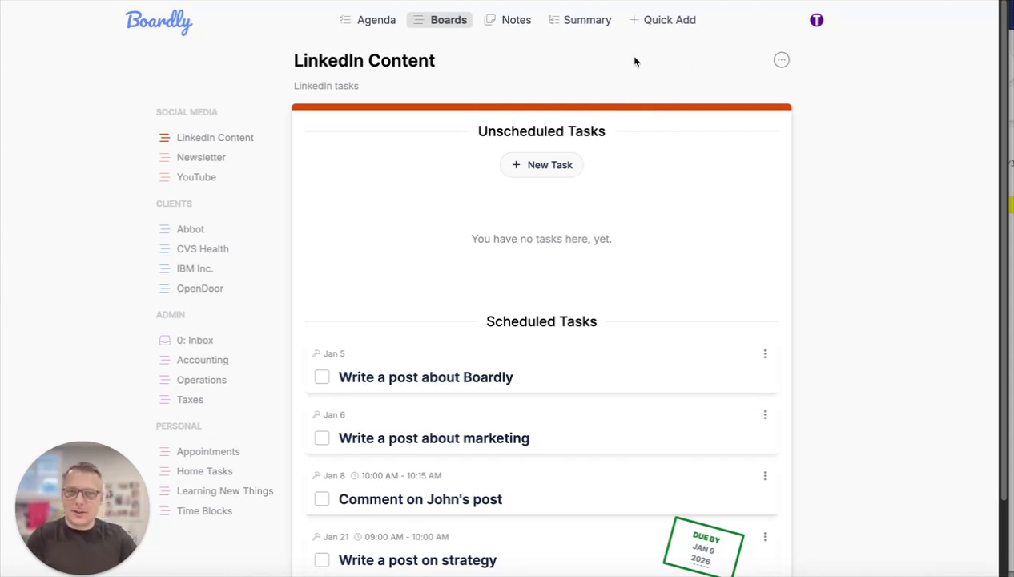
- Create a new note titled "This is my note" in the My Notes category
left_click(511, 25)
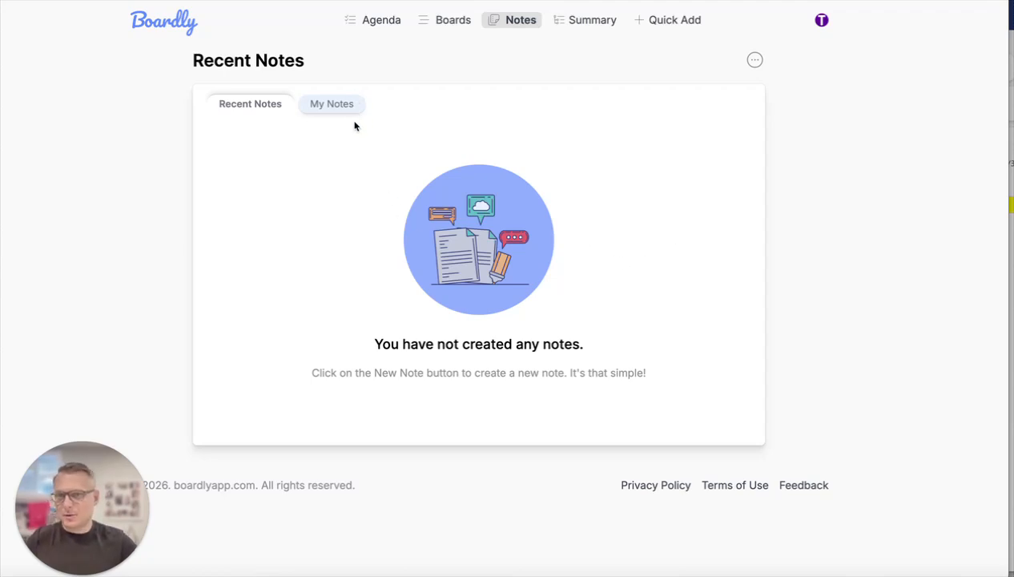
left_click(755, 62)
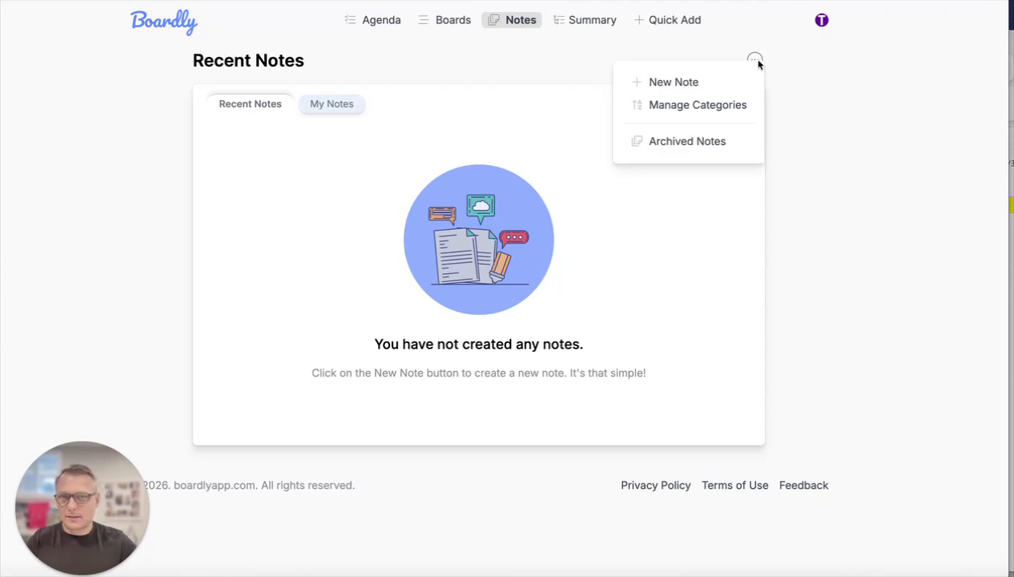
left_click(671, 83)
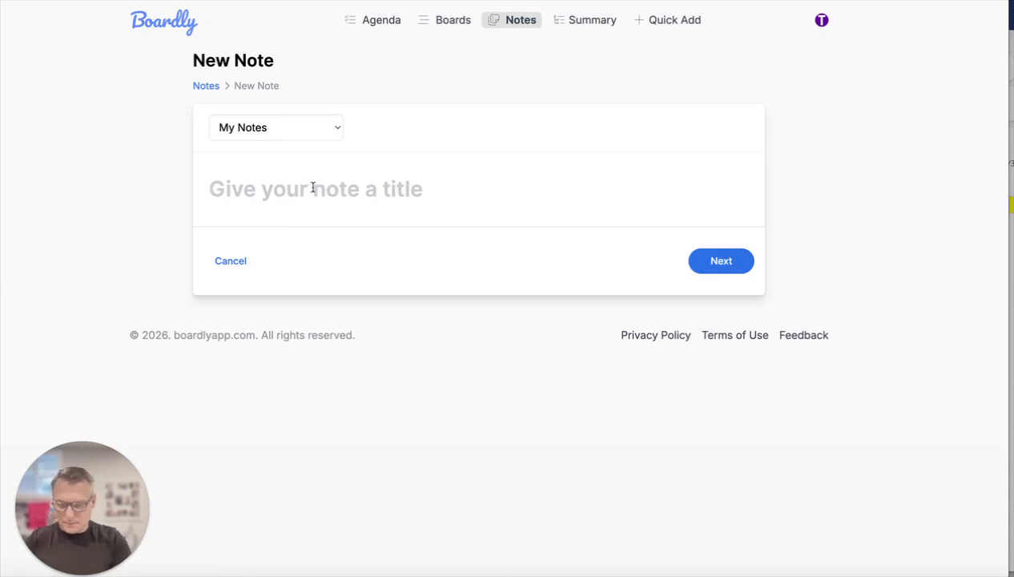
type("This is my note")
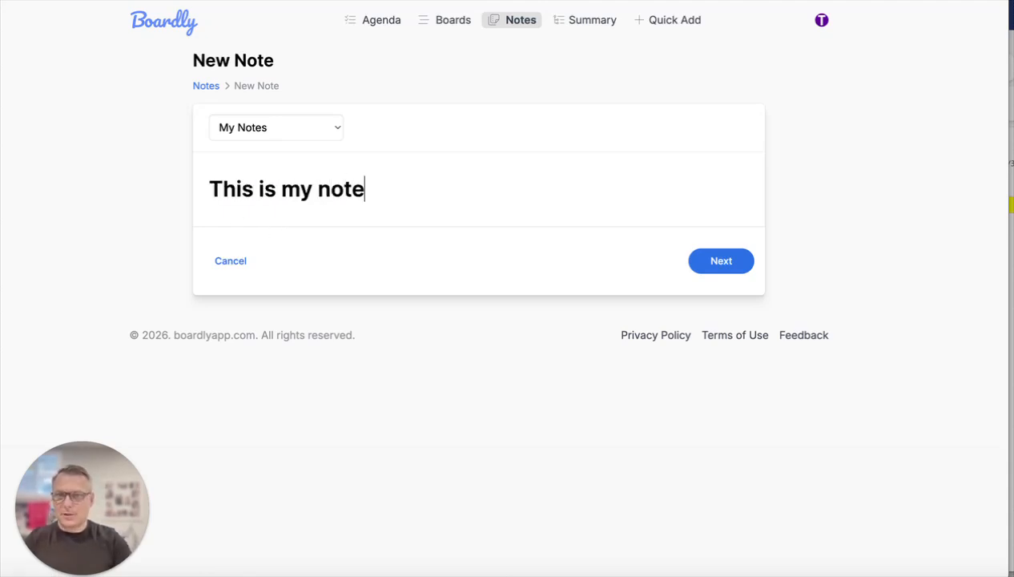
left_click(719, 261)
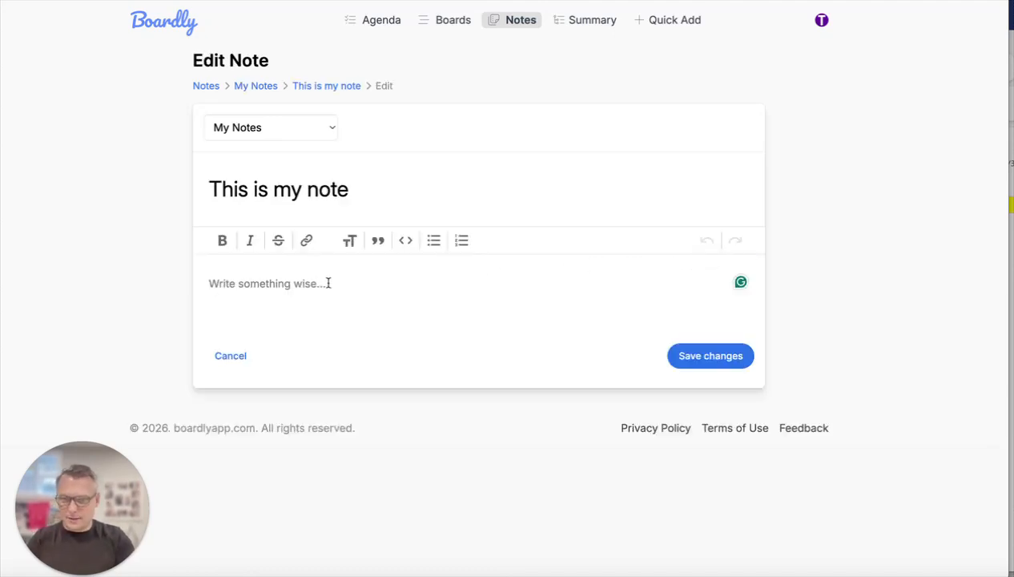
- Write "This is my note about this video." as the note's text and save the note
type("This is im")
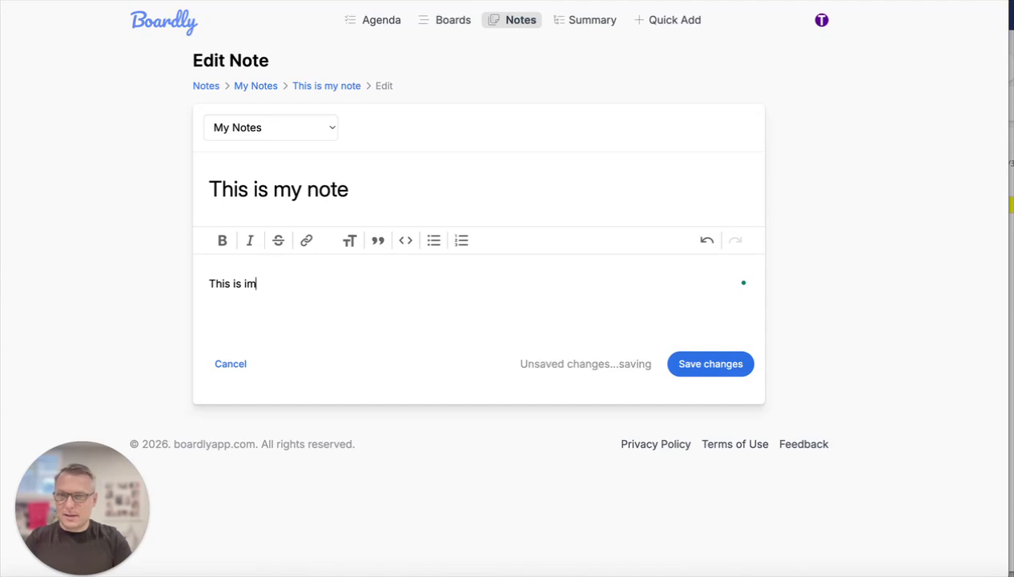
key("BackSpace")
key("BackSpace")
type("my note about this video.")
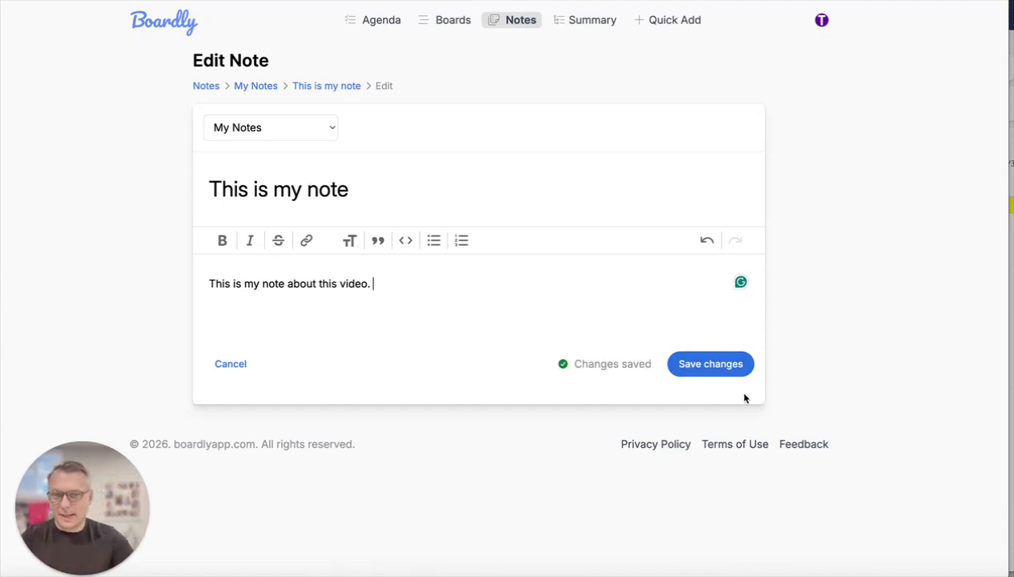
left_click(726, 372)
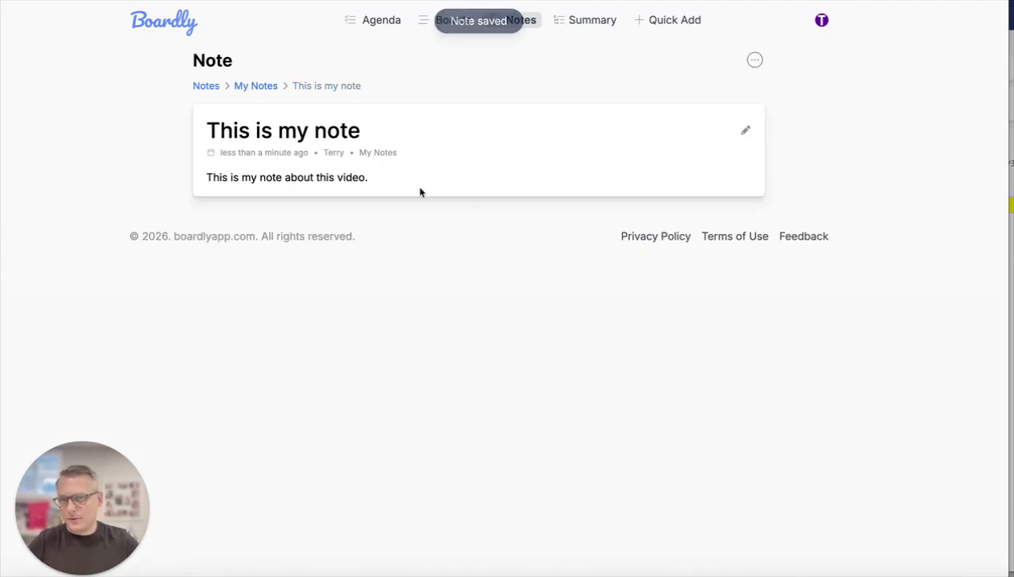
- Return to the notes overview and view the notes in the My Notes category
left_click(205, 88)
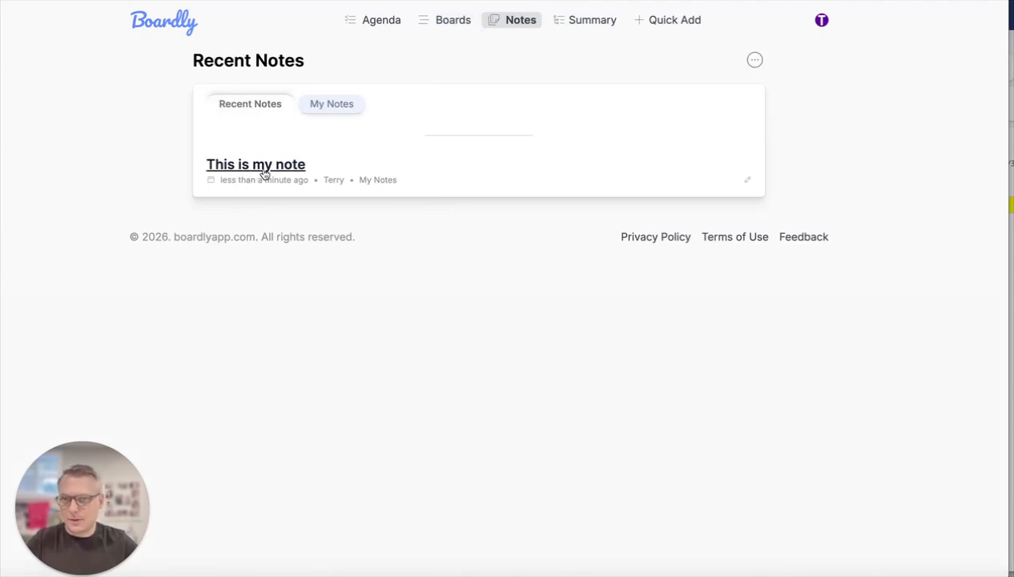
left_click(340, 107)
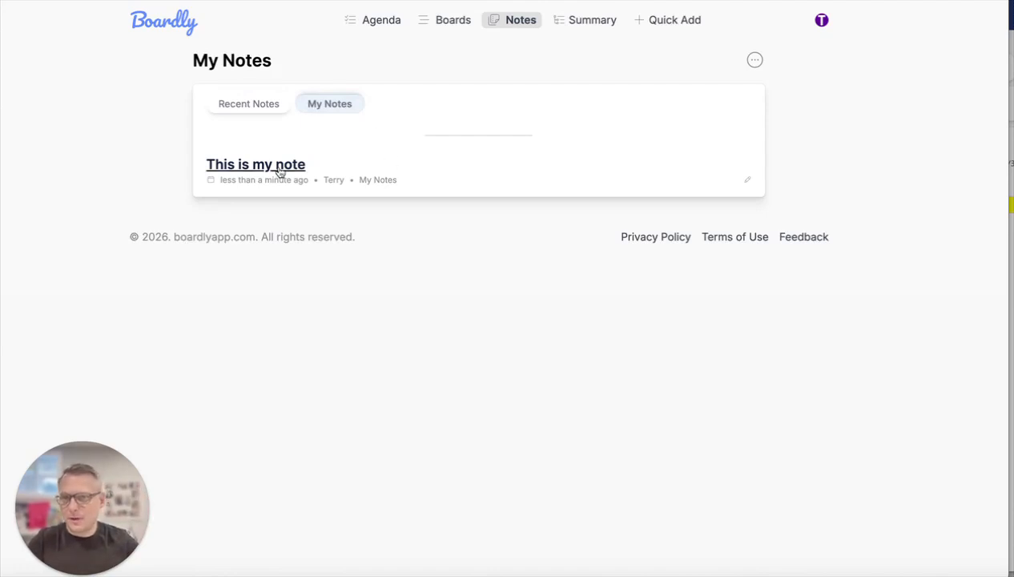
- Open the note "This is my note" for editing, cancel the edit and return to the My Notes category
left_click(749, 181)
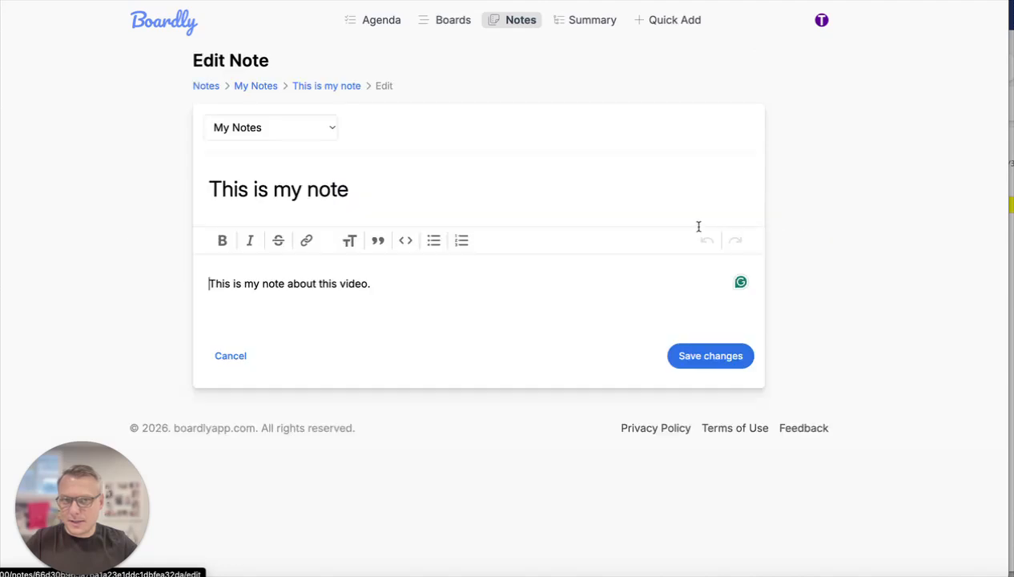
left_click(231, 357)
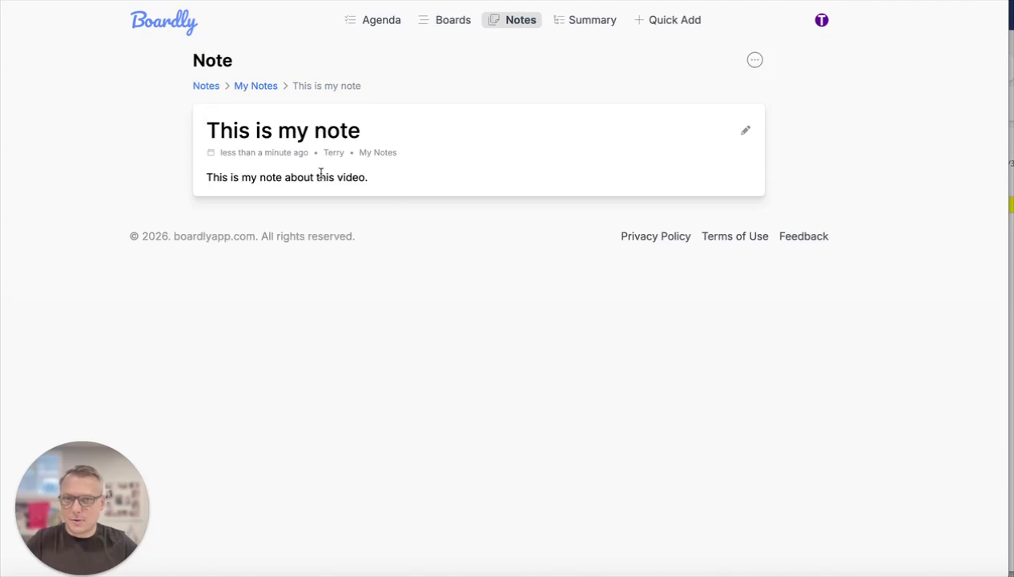
left_click(268, 87)
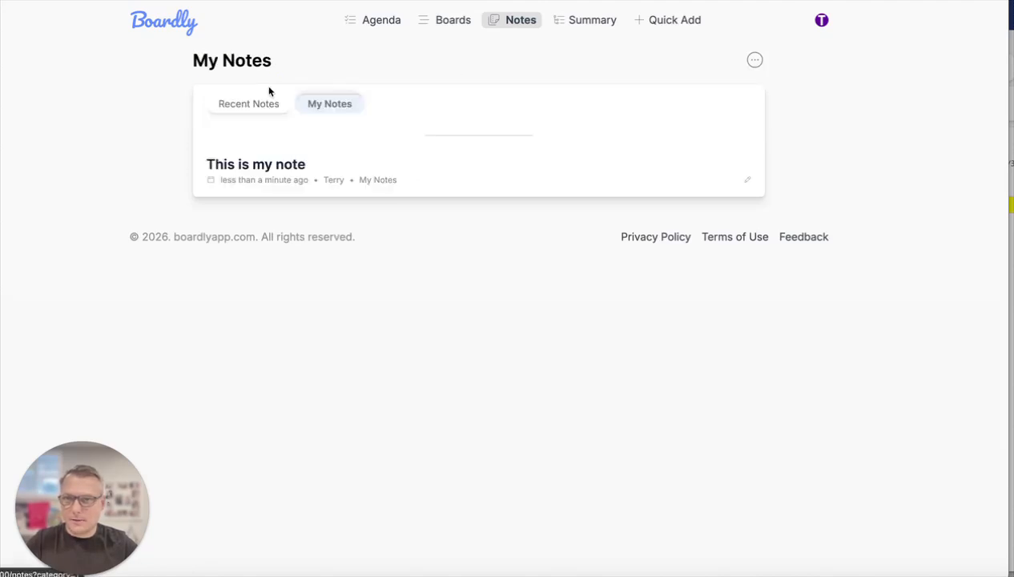
- Open the note "This is my note" and make a copy of it
left_click(273, 165)
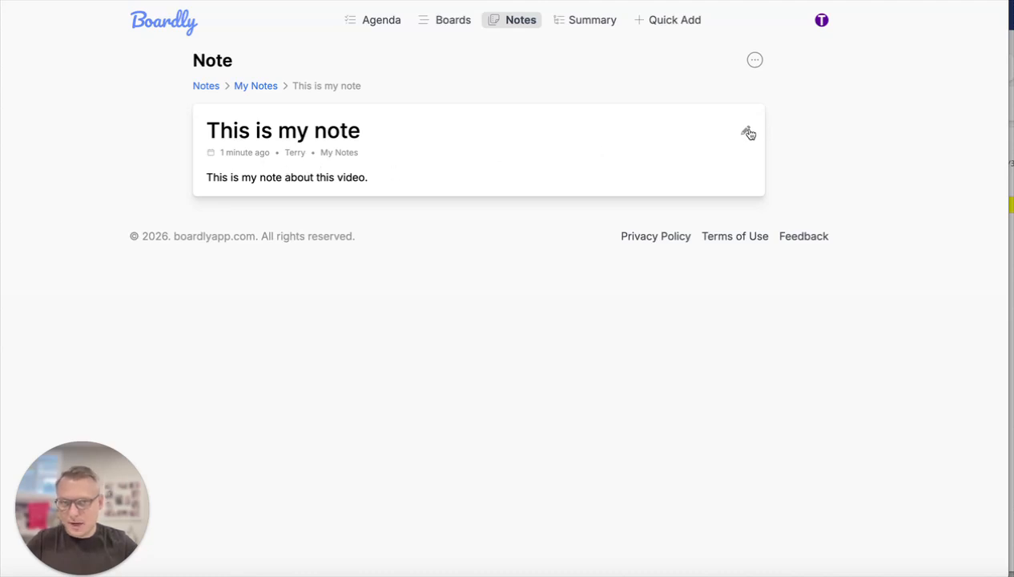
left_click(754, 60)
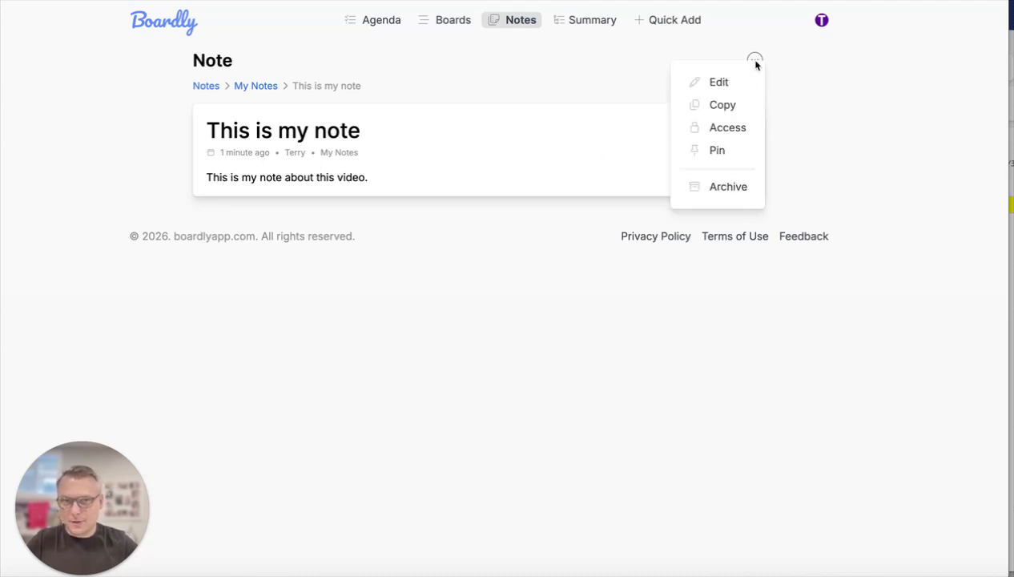
left_click(721, 105)
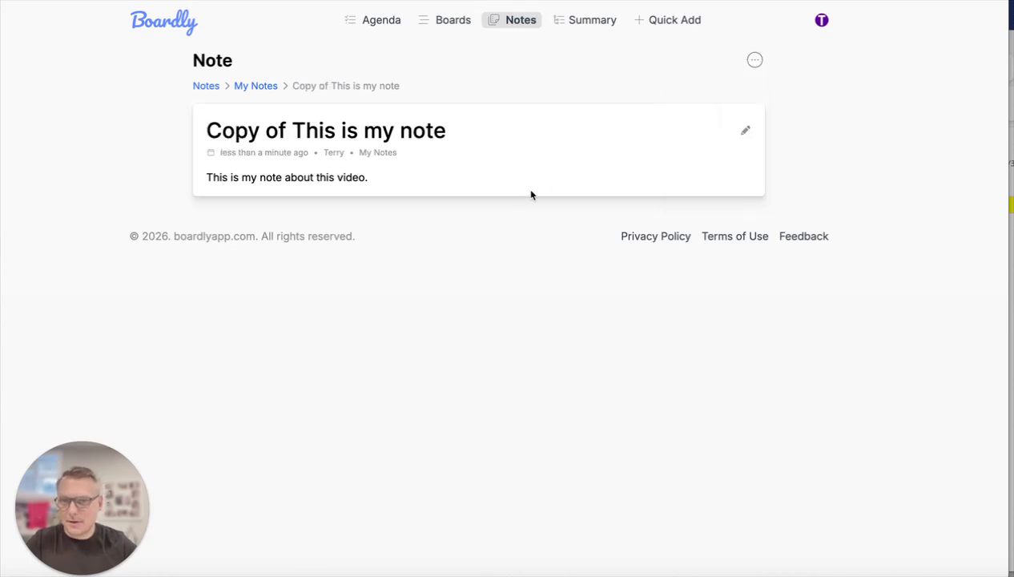
- Open "Copy of This is my note" from the My Notes category and pin it
left_click(256, 87)
left_click(263, 164)
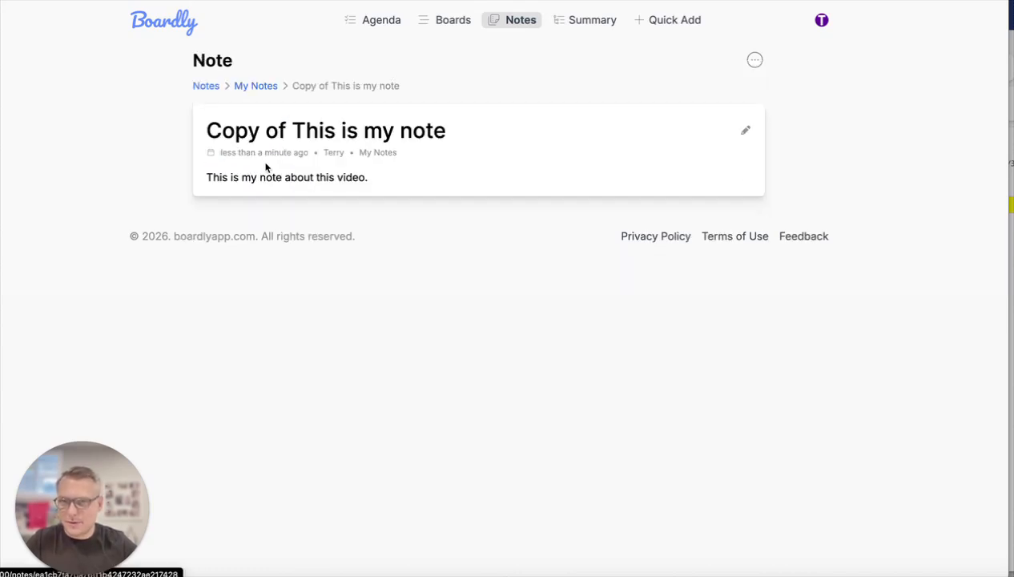
left_click(755, 61)
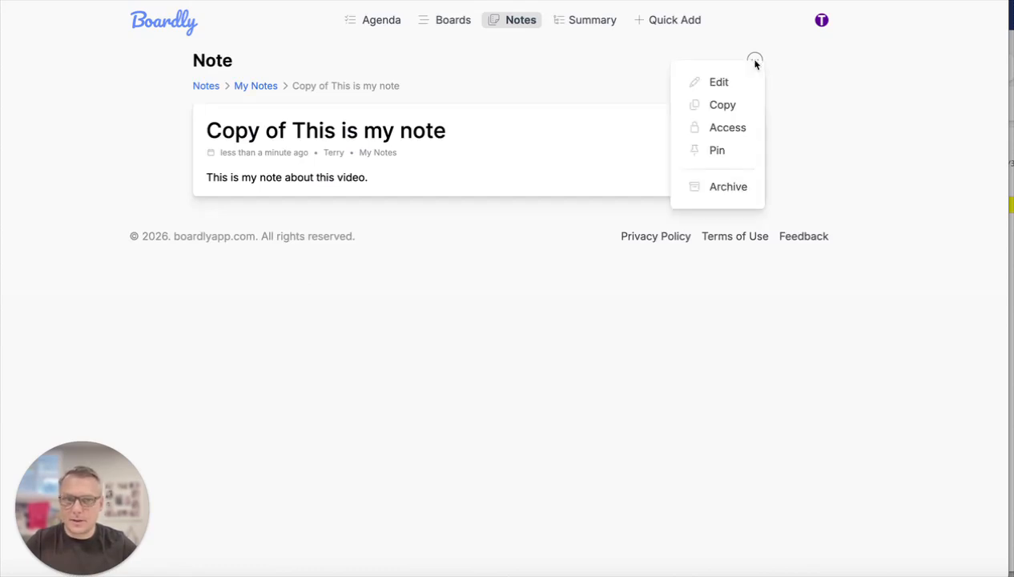
left_click(718, 154)
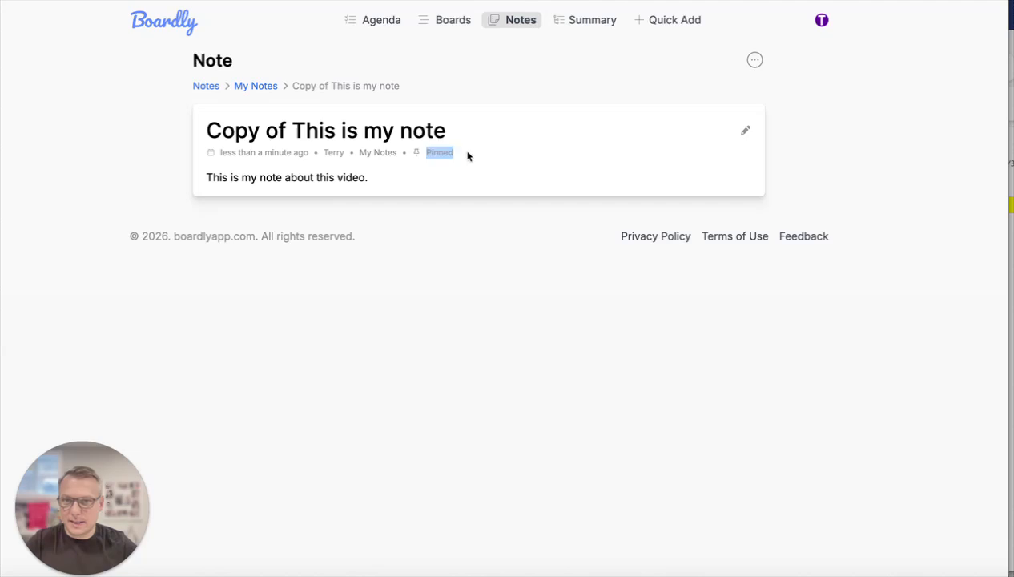
- Return to the recent notes and check how the pinned note is listed
left_click(208, 88)
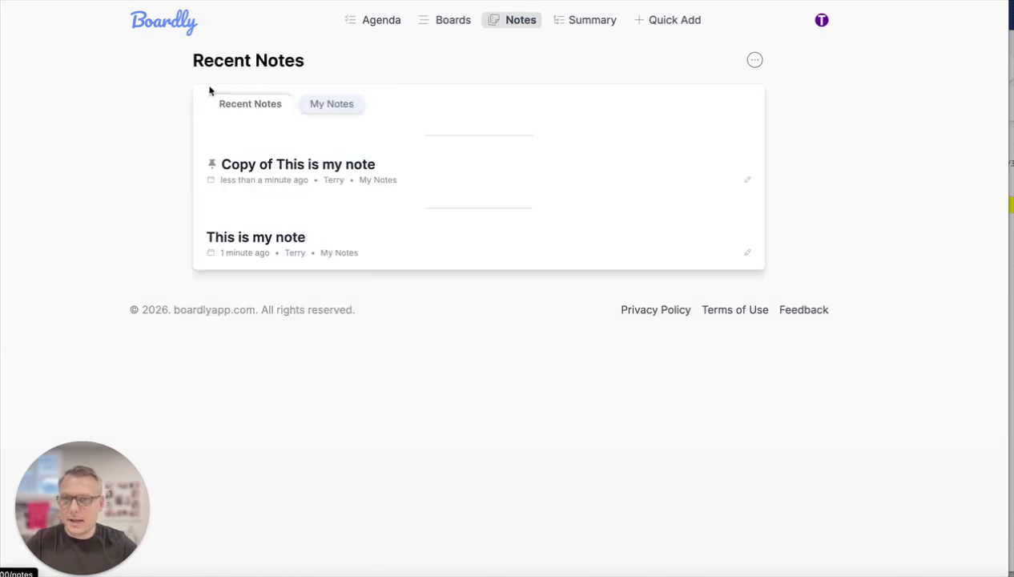
left_click_drag(214, 165, 165, 160)
left_click(416, 184)
left_click(517, 205)
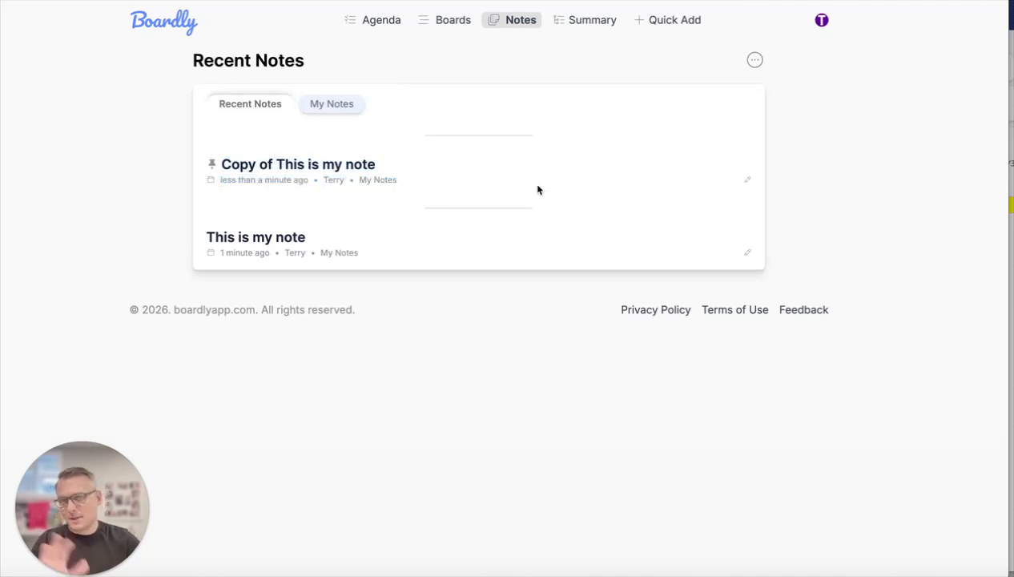
- Open the access page of "Copy of This is my note" and review its invitation link options and members
left_click(312, 170)
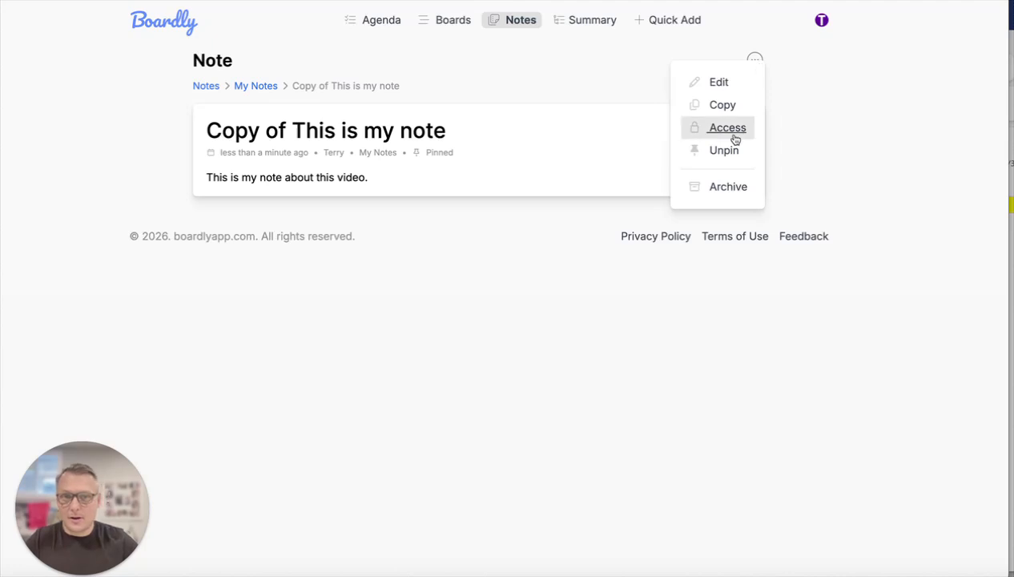
left_click(726, 128)
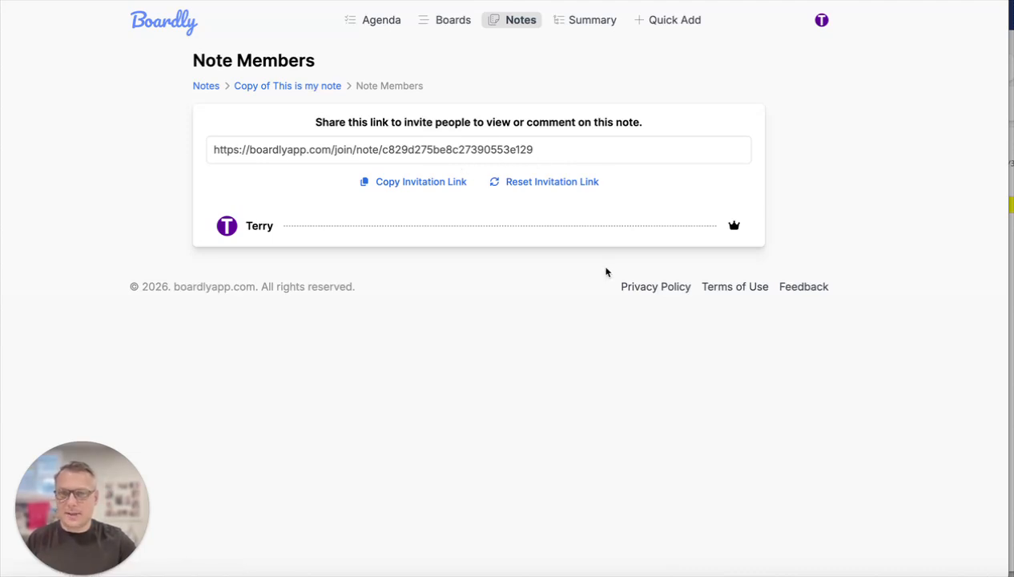
left_click_drag(208, 222, 658, 230)
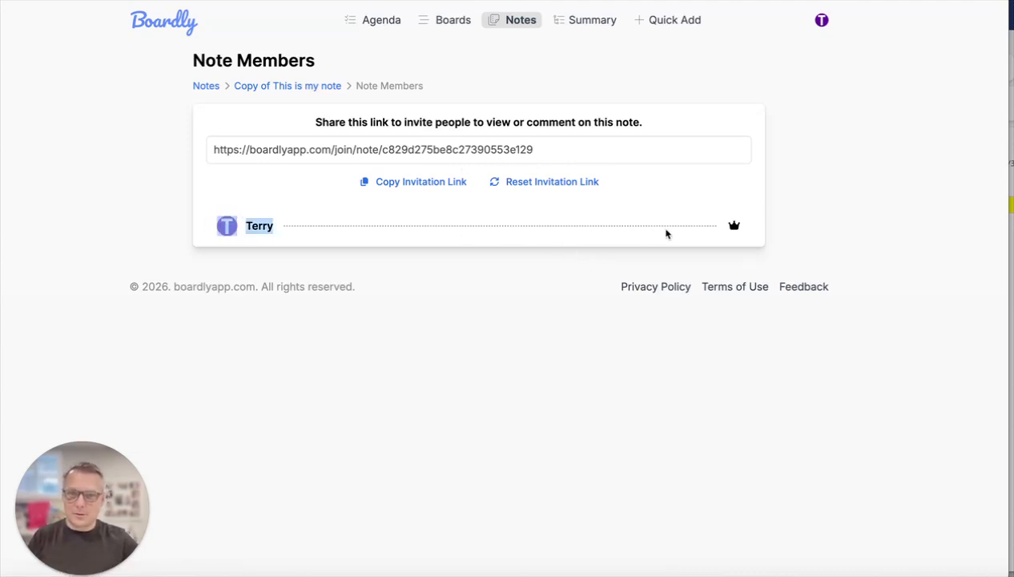
left_click(370, 271)
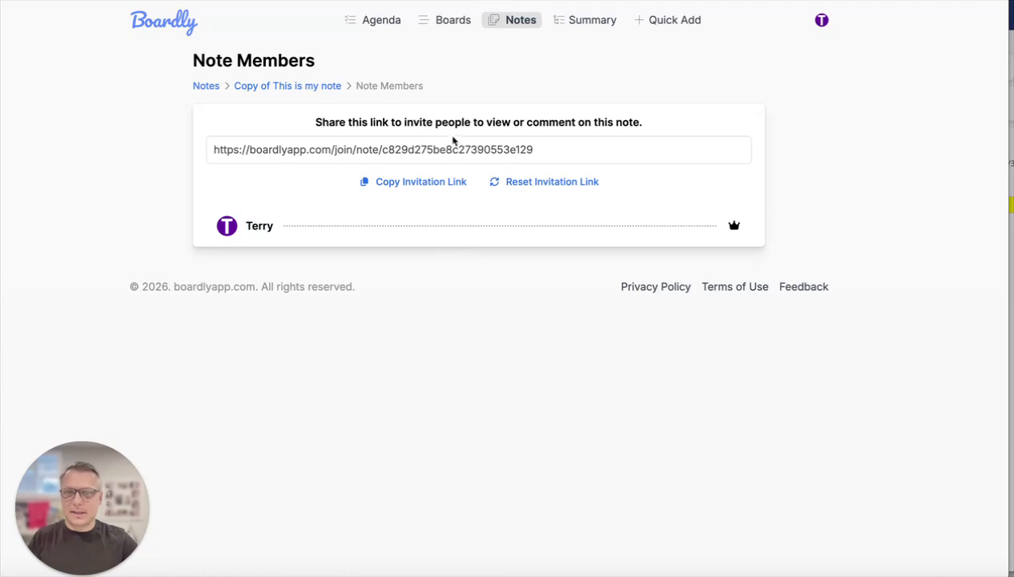
- Return to "Copy of This is my note" and archive it
left_click(312, 89)
left_click(755, 60)
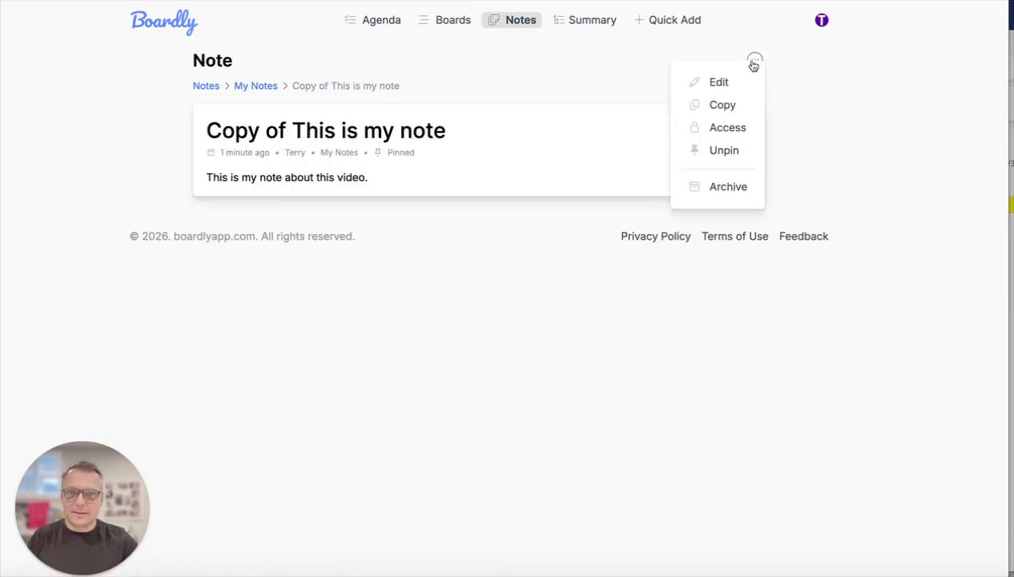
left_click(737, 189)
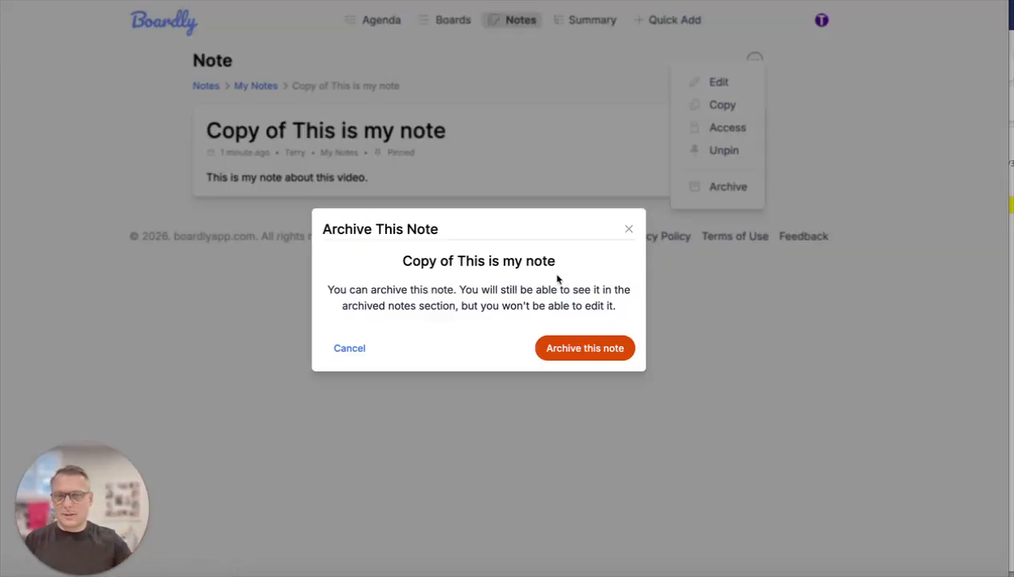
left_click(597, 349)
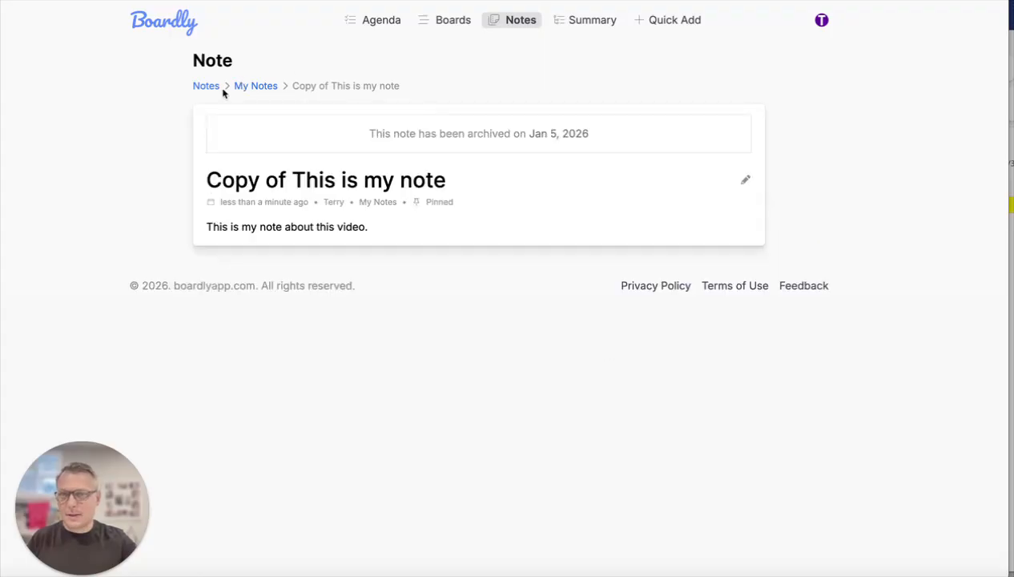
left_click_drag(367, 134, 463, 130)
left_click(463, 129)
- Return to the My Notes category and view the archived notes
left_click(264, 87)
left_click(755, 60)
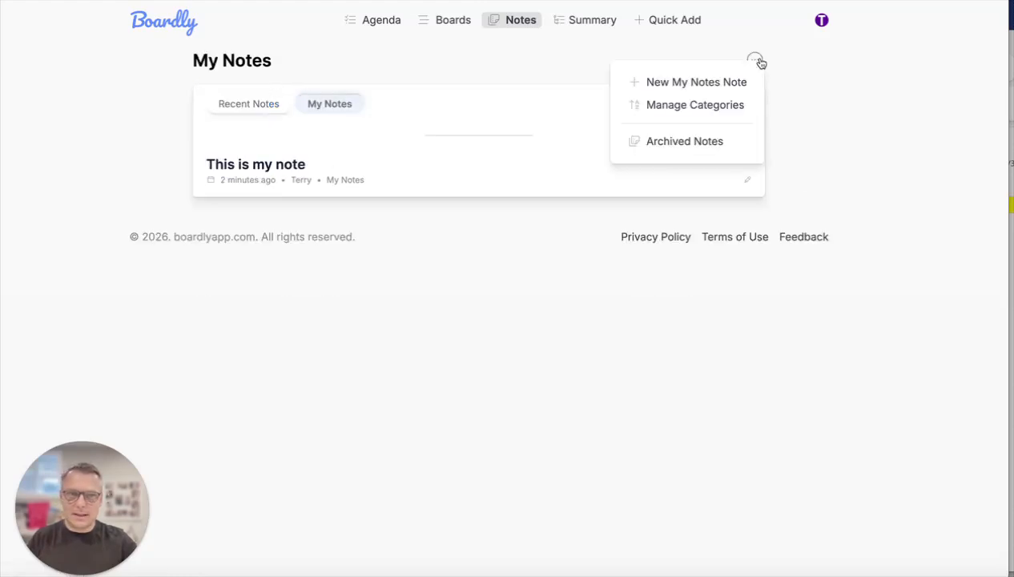
left_click(700, 144)
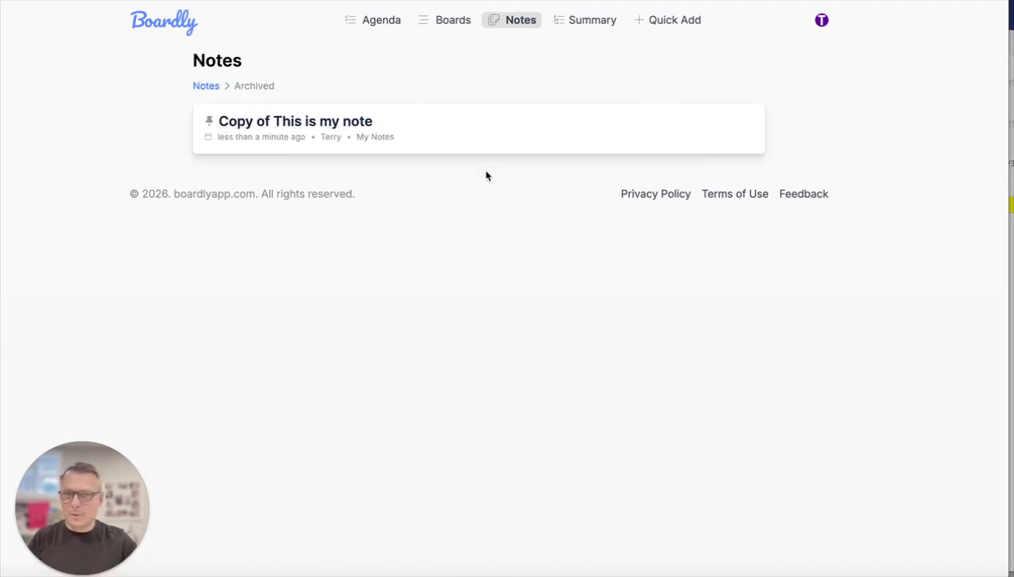
- Open the form for adding many tasks to the 0: Inbox board, look it over and close it
left_click(678, 26)
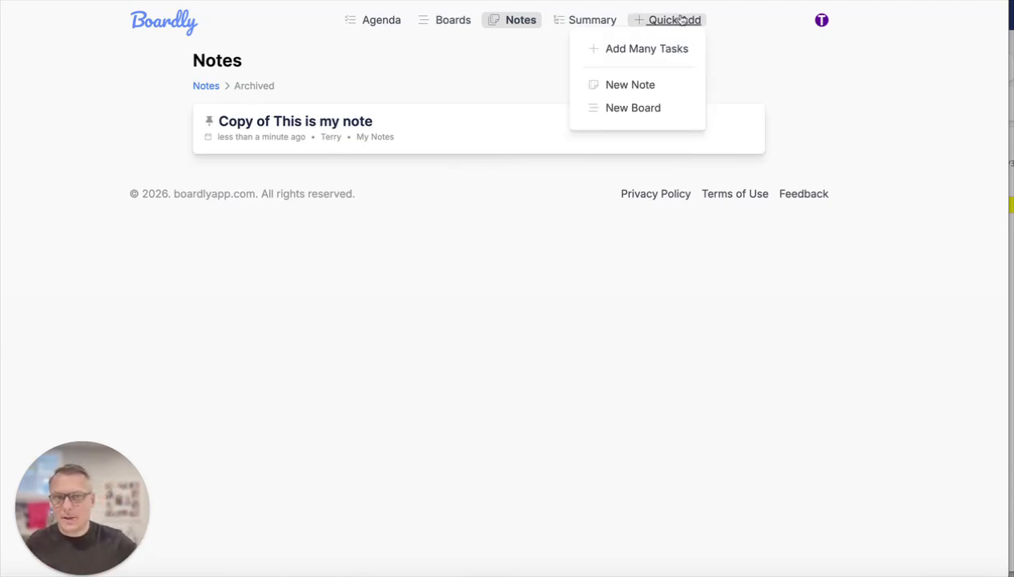
left_click(648, 53)
mouse_move(413, 185)
left_mouse_down()
mouse_move(468, 186)
mouse_move(412, 183)
left_mouse_up()
left_click(482, 188)
left_click(430, 188)
left_click(502, 240)
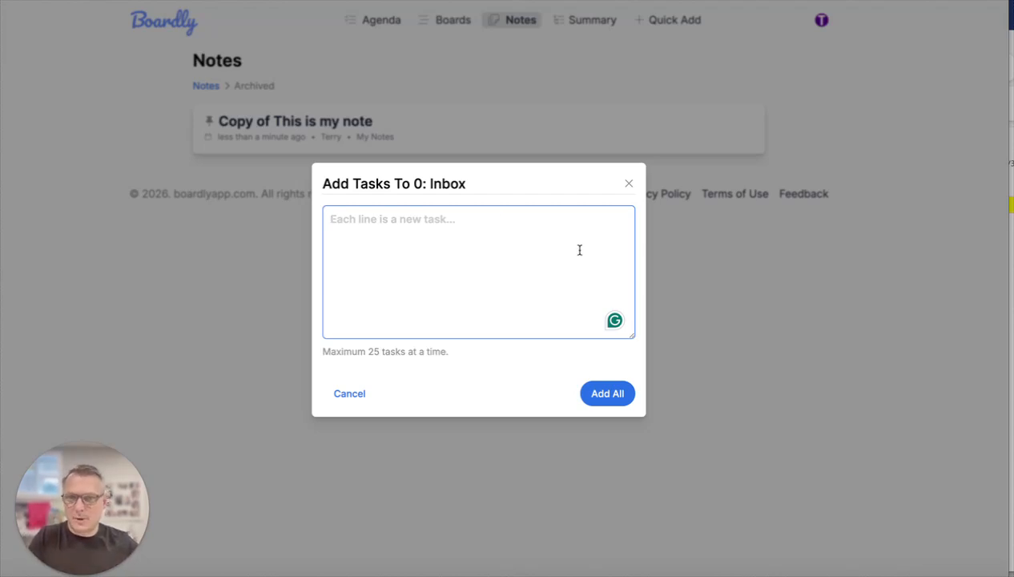
left_click(627, 185)
left_click(665, 24)
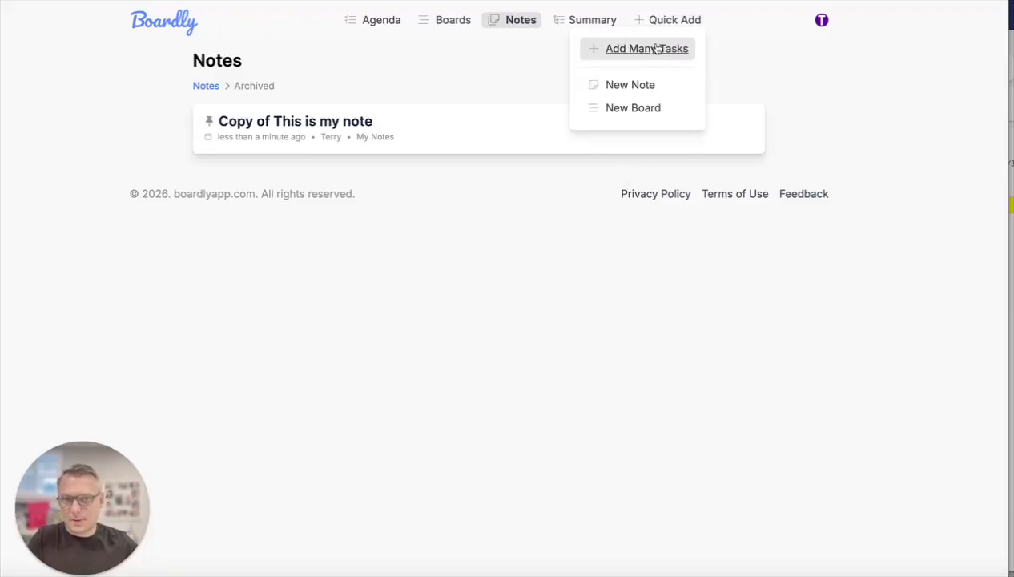
left_click(674, 23)
left_click(673, 20)
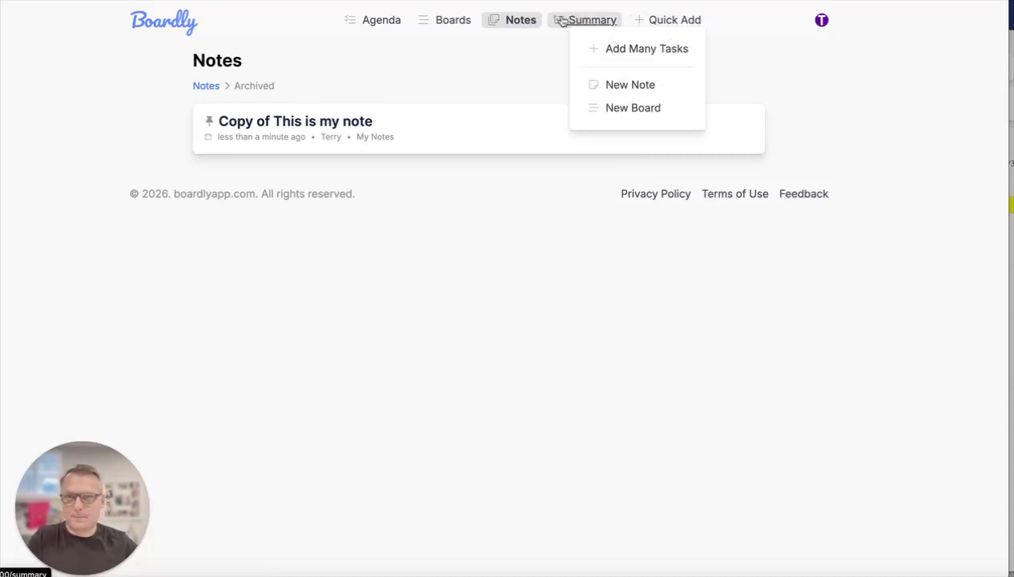
left_click(520, 51)
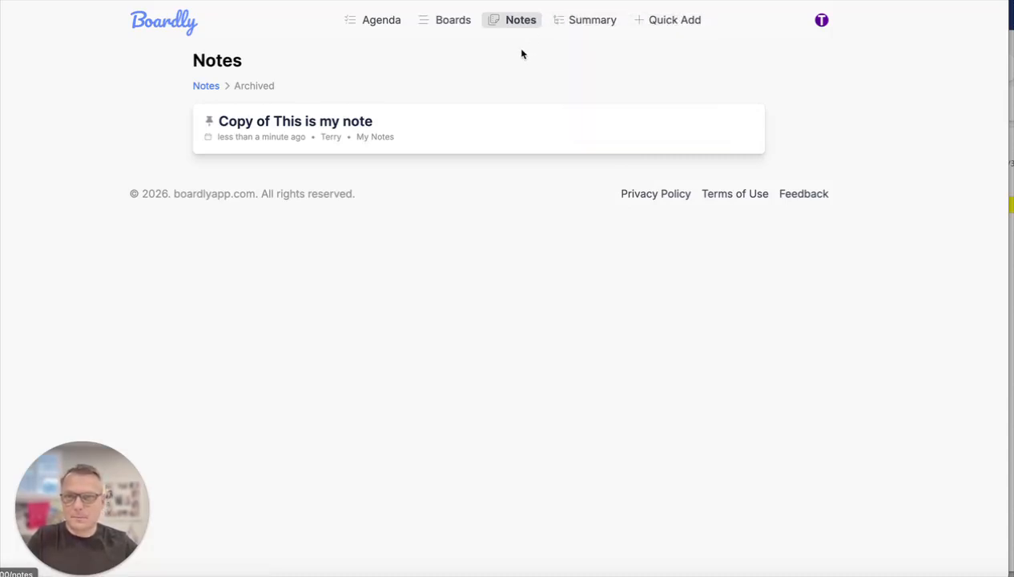
- Open the Summary page and look through the boards' activity for This Week and Last Week
left_click(581, 22)
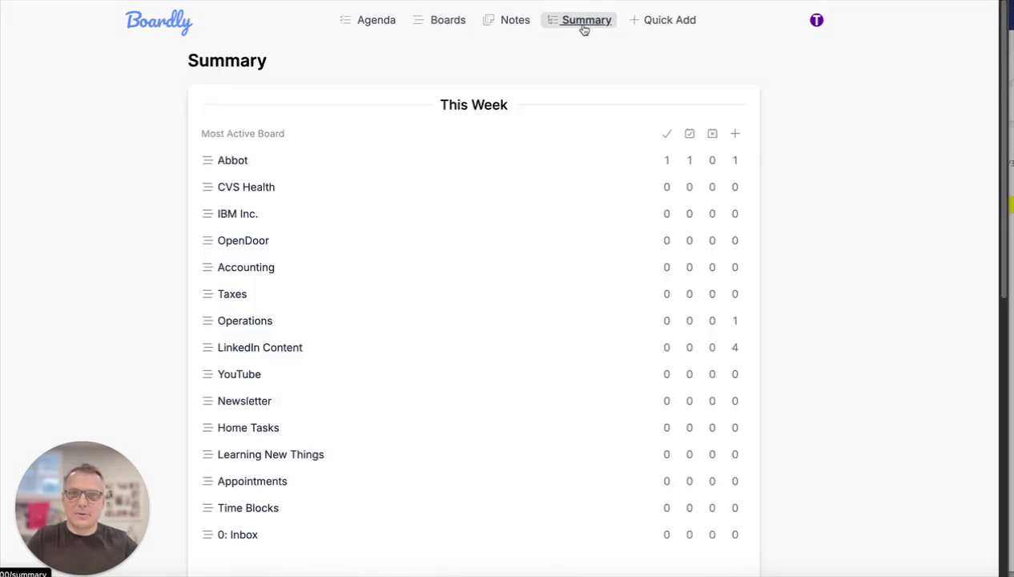
scroll(548, 159, "down", 3)
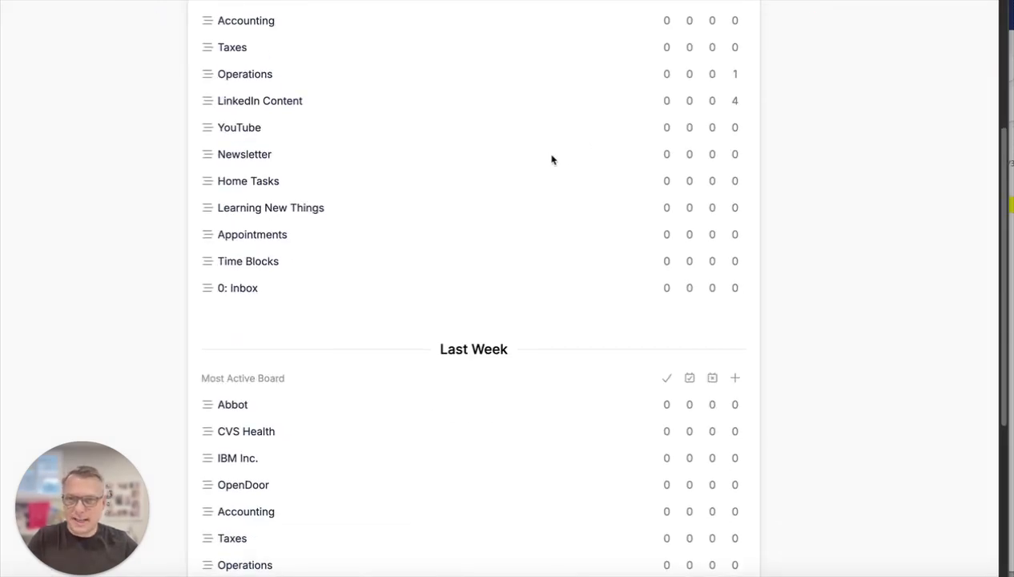
scroll(557, 158, "down", 3)
scroll(555, 159, "up", 7)
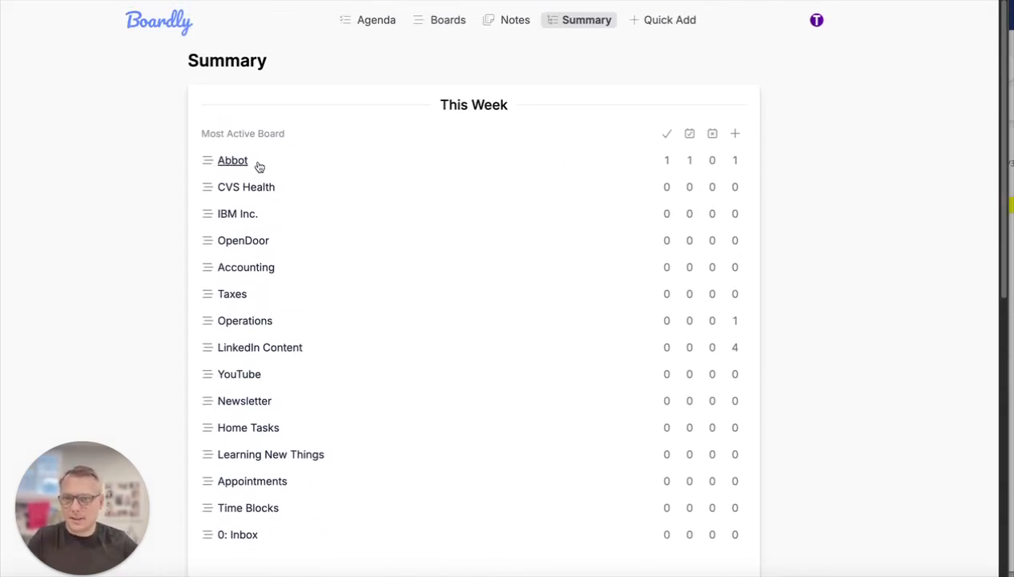
- Examine the Abbot board's task counts under This Week and look over the other boards' weekly figures
double_click(667, 161)
left_click(682, 159)
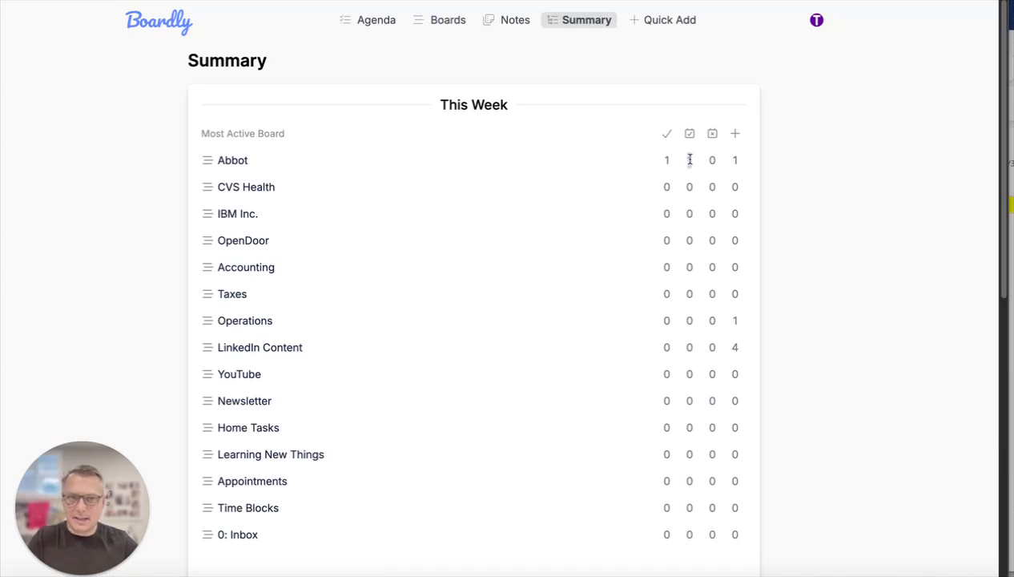
double_click(734, 160)
left_click(719, 161)
mouse_move(686, 159)
left_mouse_down()
mouse_move(721, 162)
mouse_move(687, 161)
left_mouse_up()
left_click(722, 163)
left_click(687, 161)
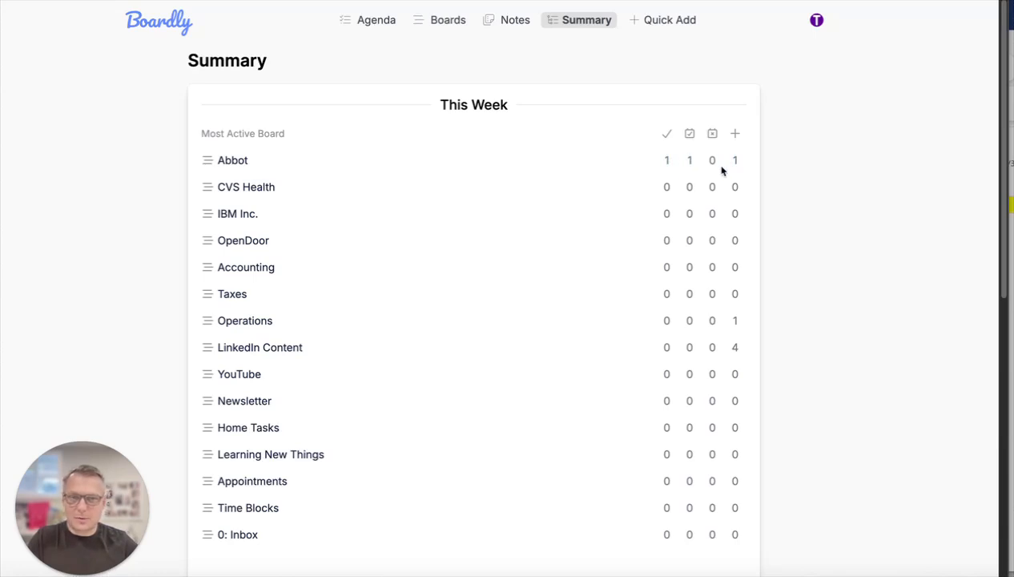
scroll(704, 168, "down", 1)
scroll(704, 167, "down", 2)
scroll(698, 168, "down", 1)
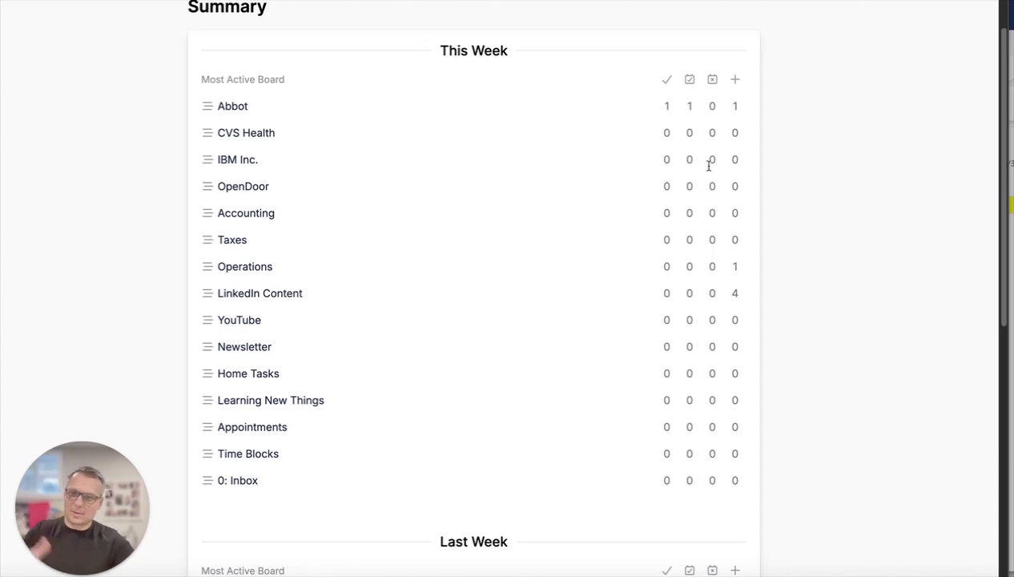
scroll(564, 172, "down", 10)
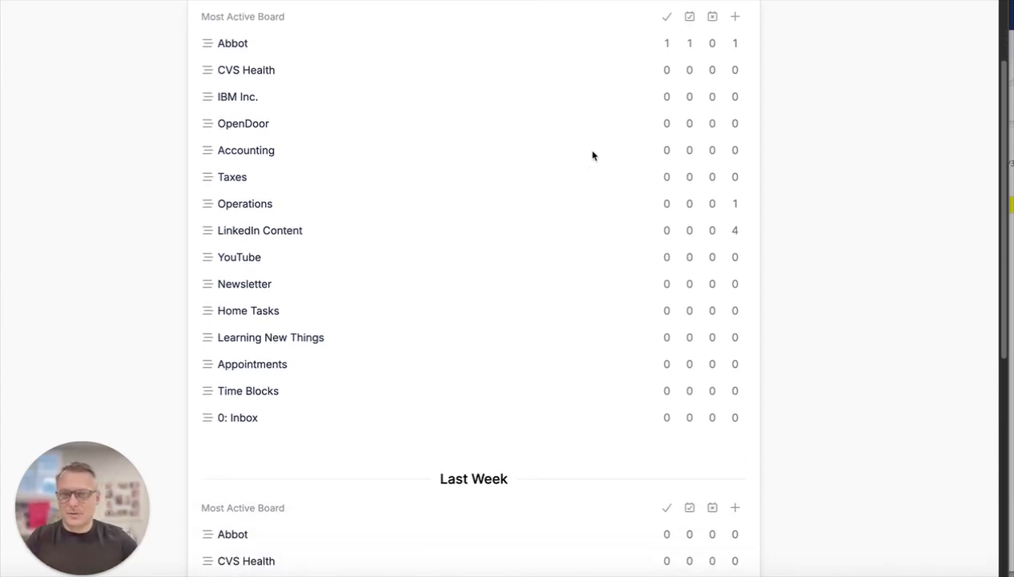
scroll(608, 172, "up", 10)
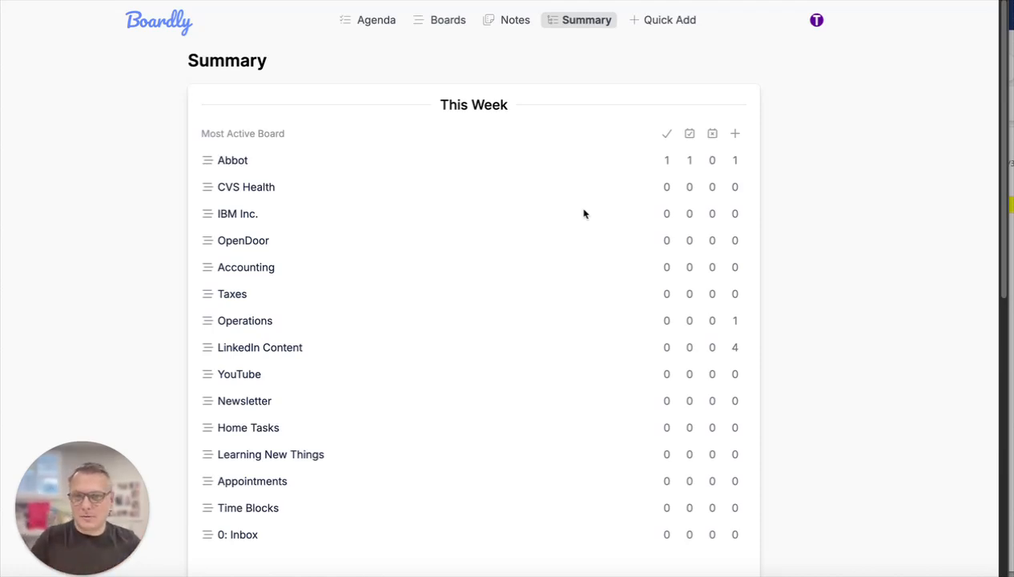
- Return to the LinkedIn Content board, look at its board options and close them
left_click(445, 24)
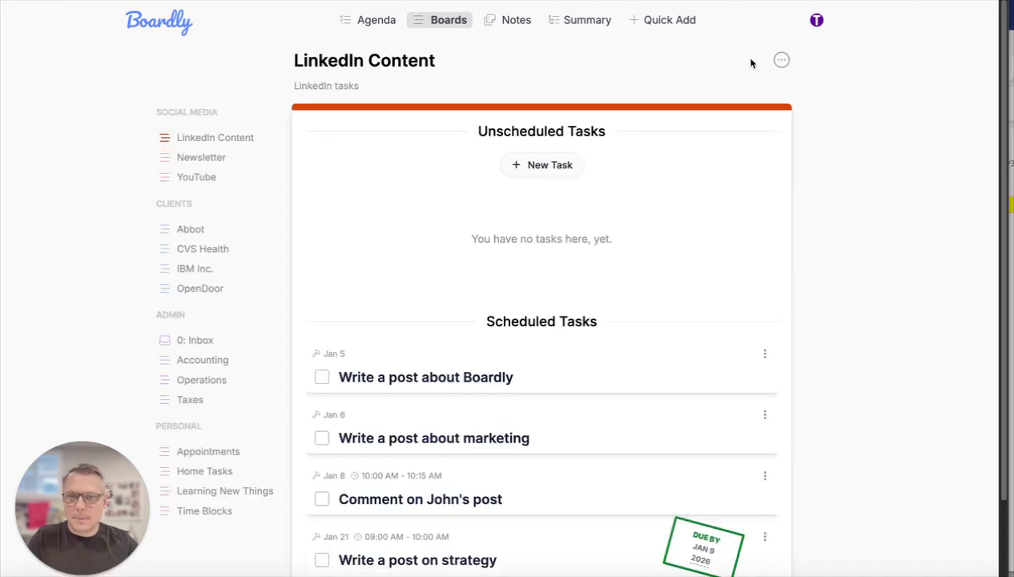
left_click(788, 61)
left_click(730, 178)
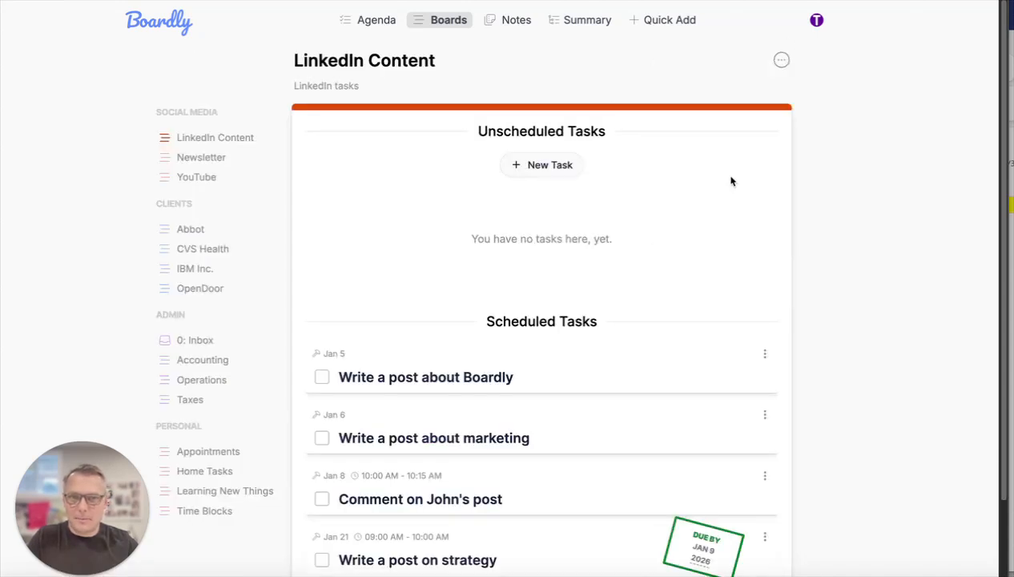
- Open the members page of the LinkedIn Content board from its board options
left_click(781, 62)
left_click(709, 178)
left_click(781, 63)
left_click(720, 178)
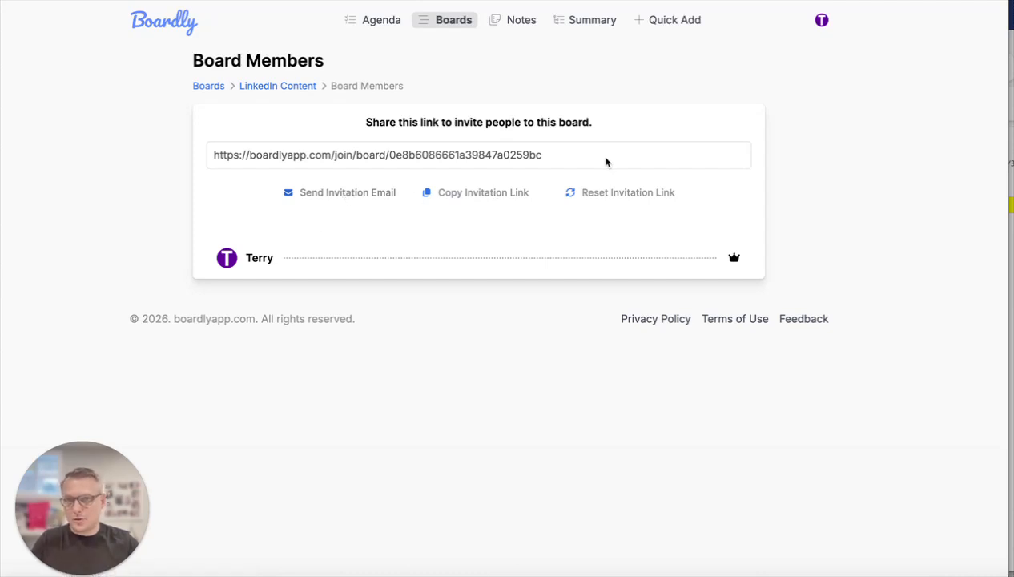
- Start an invitation email for the LinkedIn Content board and enter the invitee's email address
left_click(346, 197)
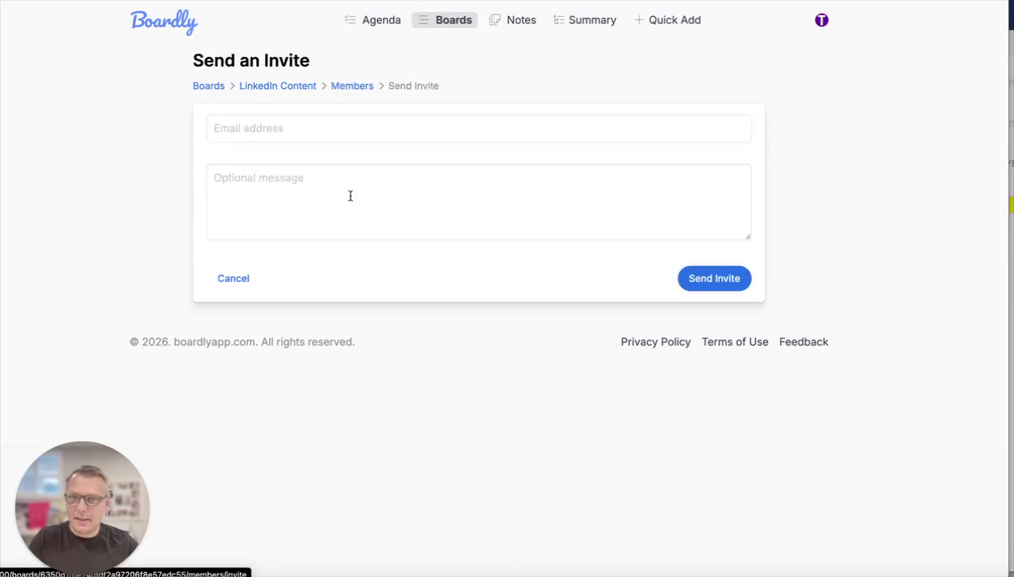
left_click(313, 126)
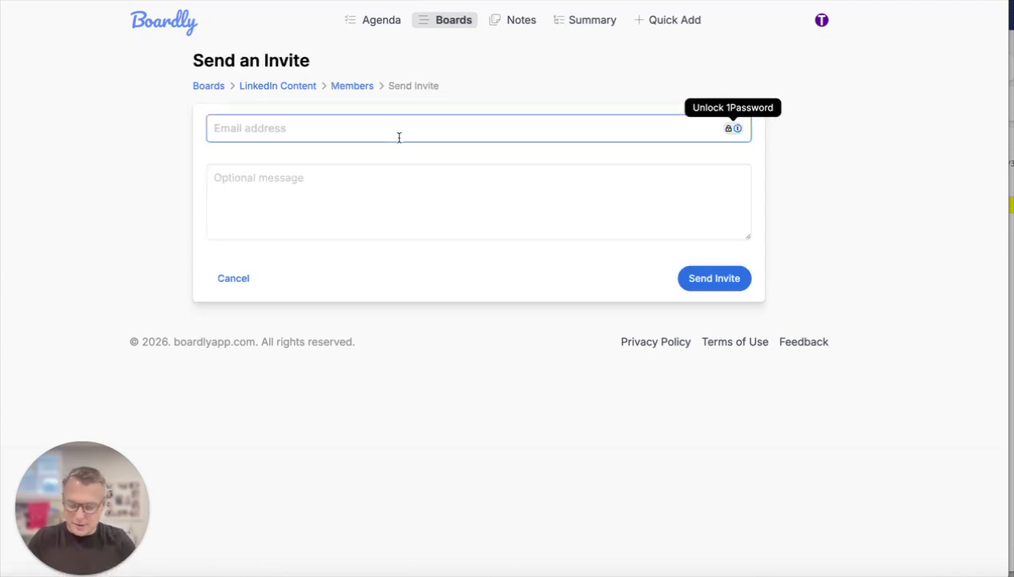
type("john@example.com")
key("Tab")
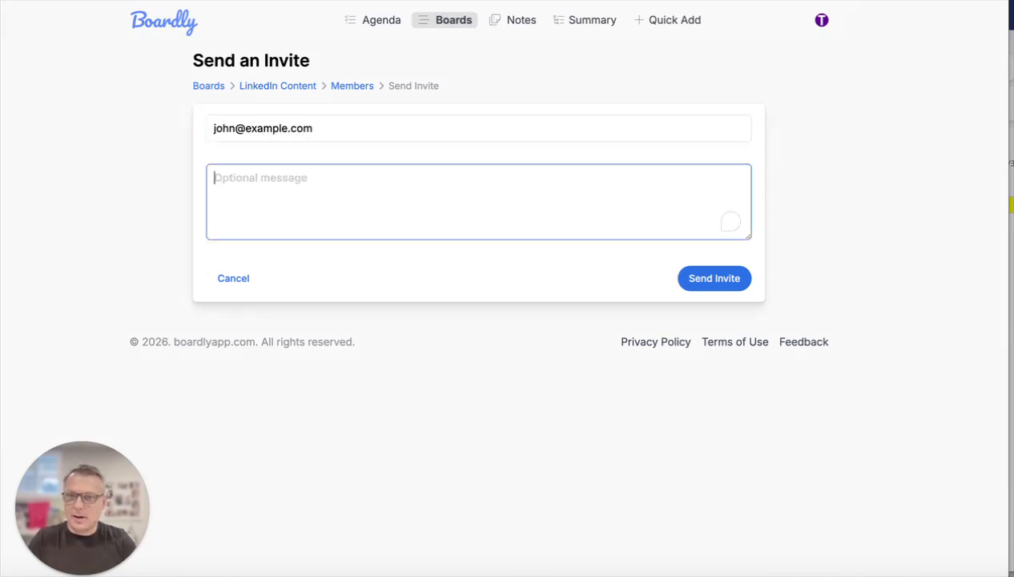
- Begin the invitation's optional message with a greeting to the invitee, followed on a new line by "Using this board to manage our project."
type("Hey J")
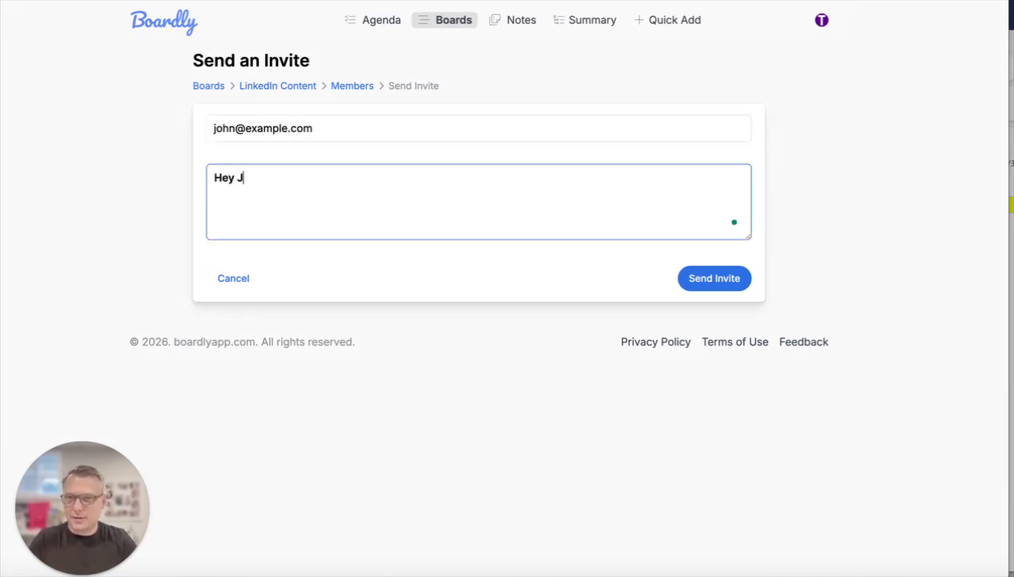
type("ohn,")
key("Return")
type("Usin")
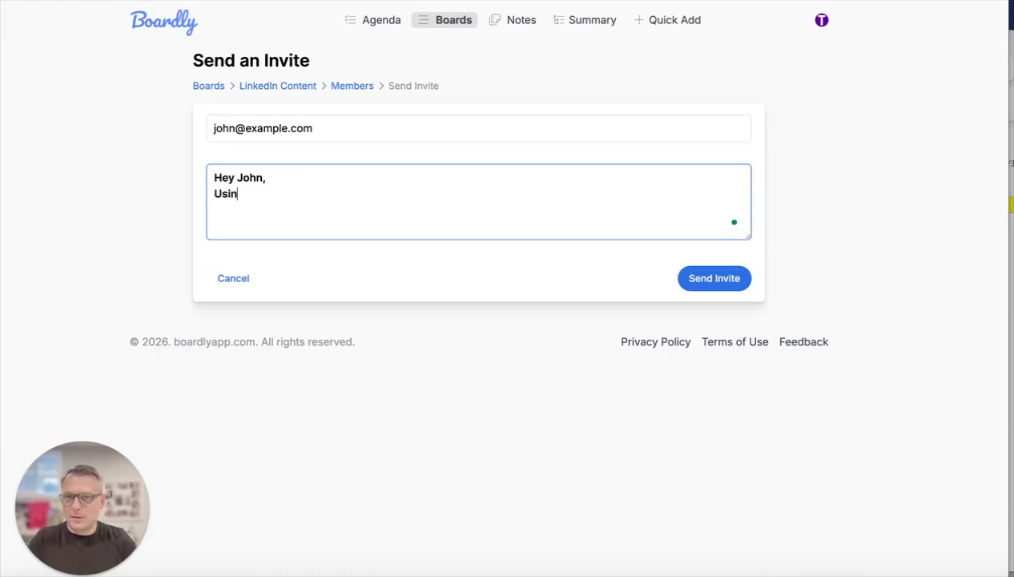
type("g this bo")
key("BackSpace")
type("board ")
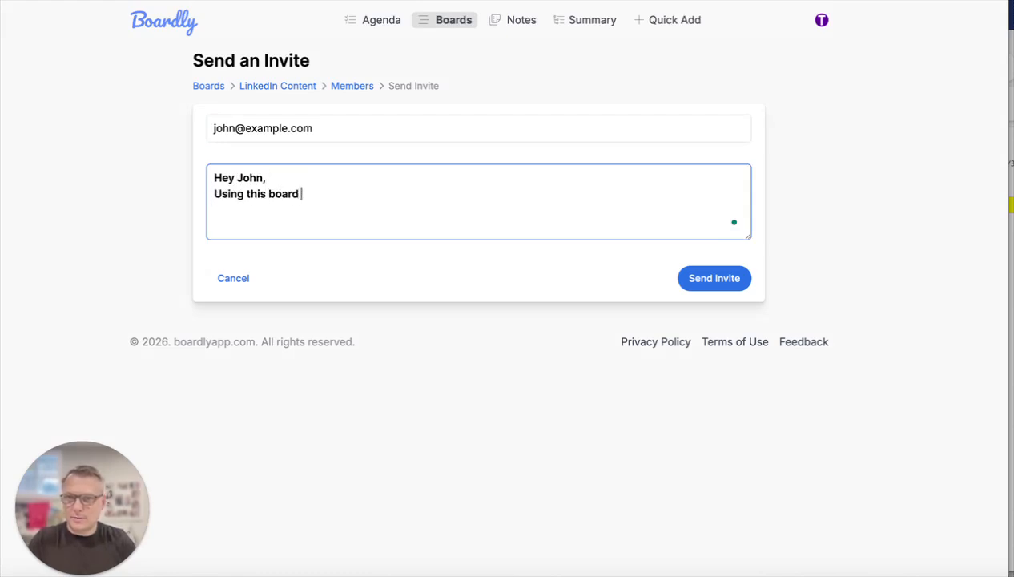
type("to manage our projec")
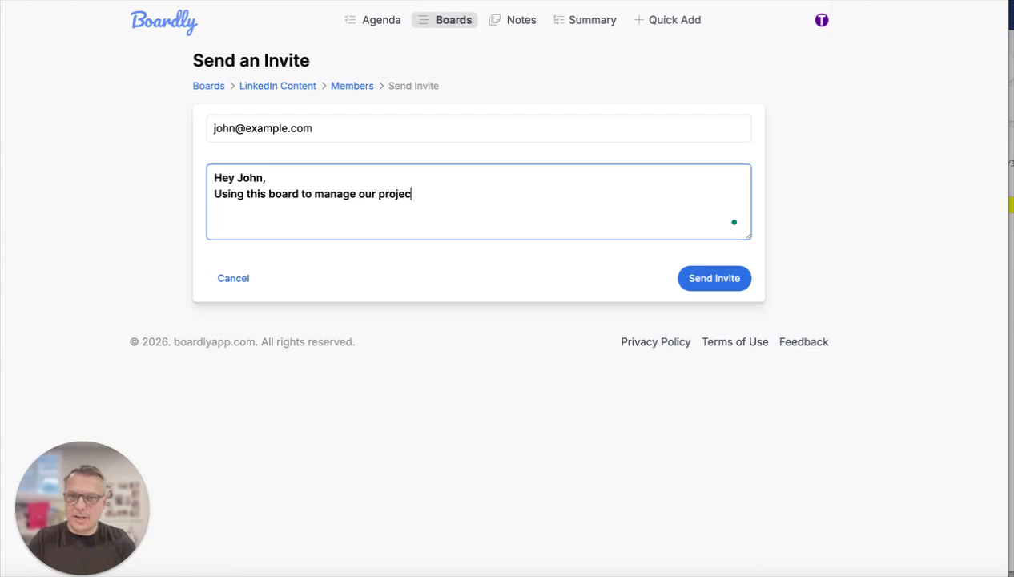
type("t. ")
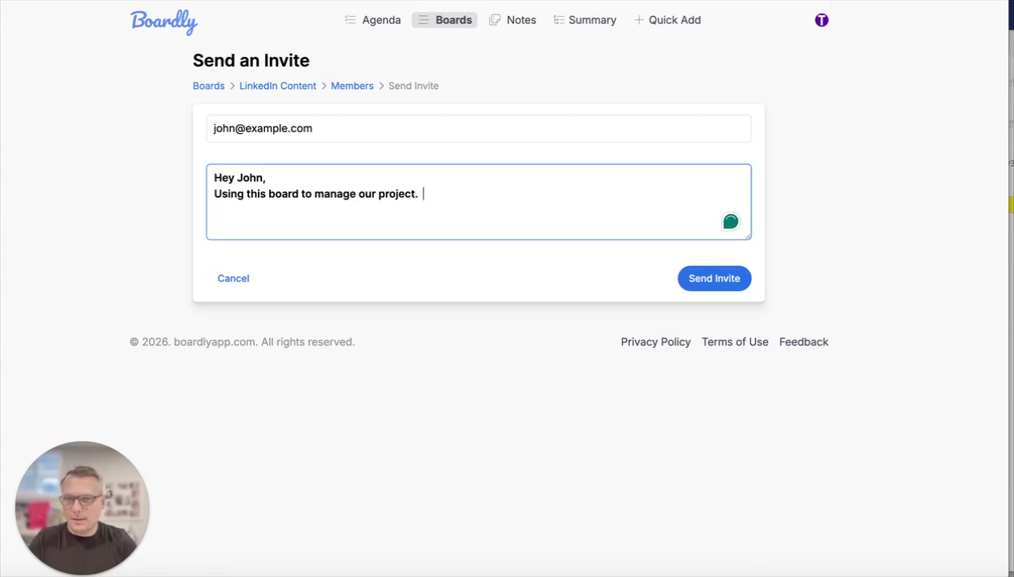
type(" Sing")
- Add "Sign up if you don't have an account and lets work on this together." to the message and send the invite
key("BackSpace")
key("BackSpace")
type("gn")
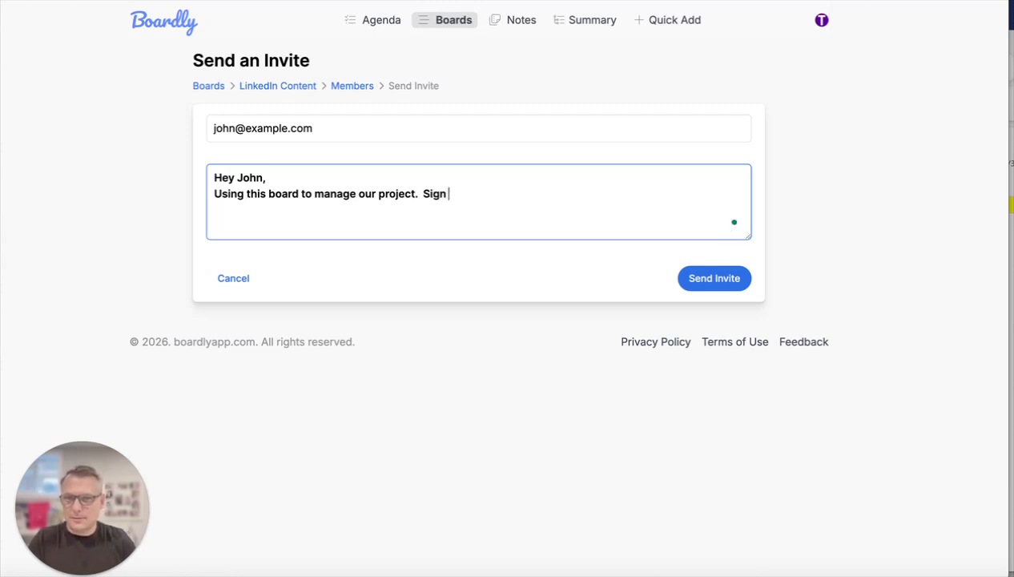
type(" up if you odn't a")
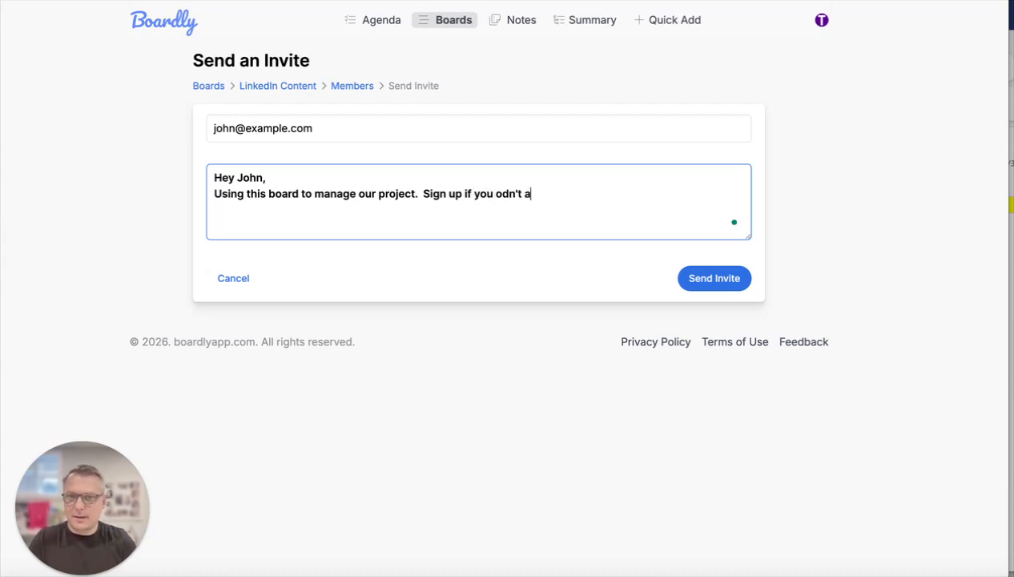
key("BackSpace")
key("BackSpace")
key("BackSpace")
key("BackSpace")
key("BackSpace")
key("BackSpace")
key("BackSpace")
type("don't ")
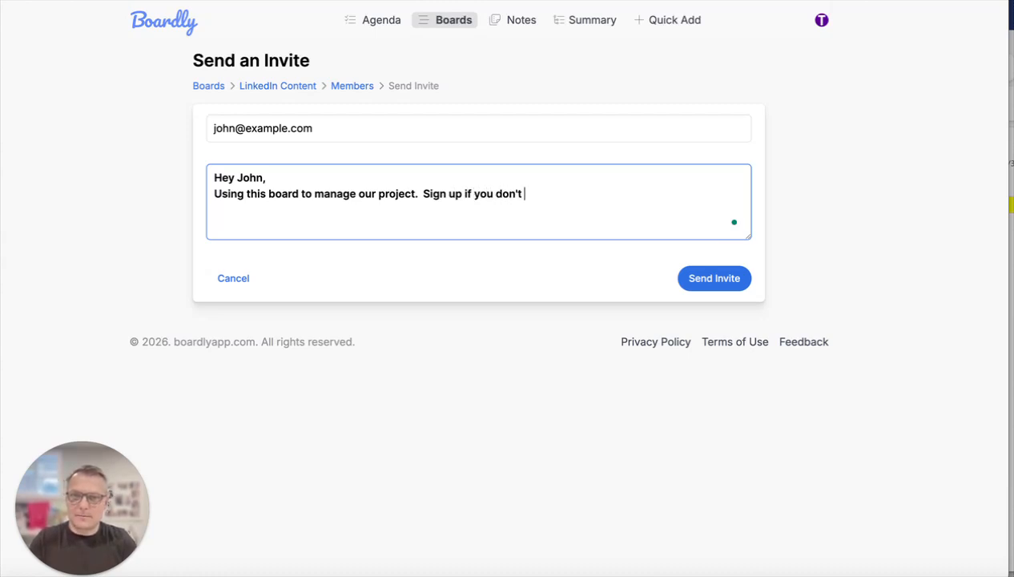
type("have an account and")
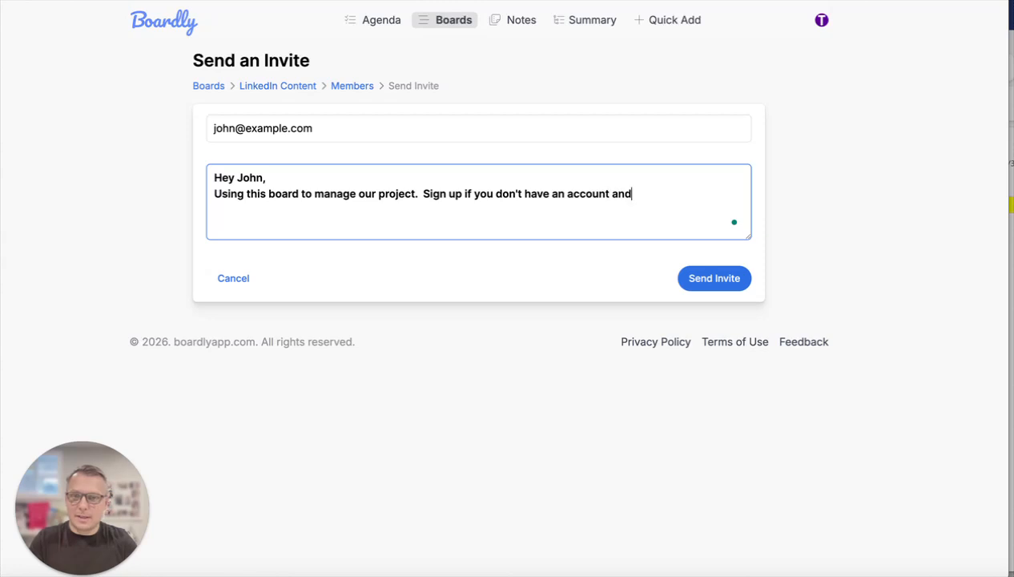
type(" lets work on this together.")
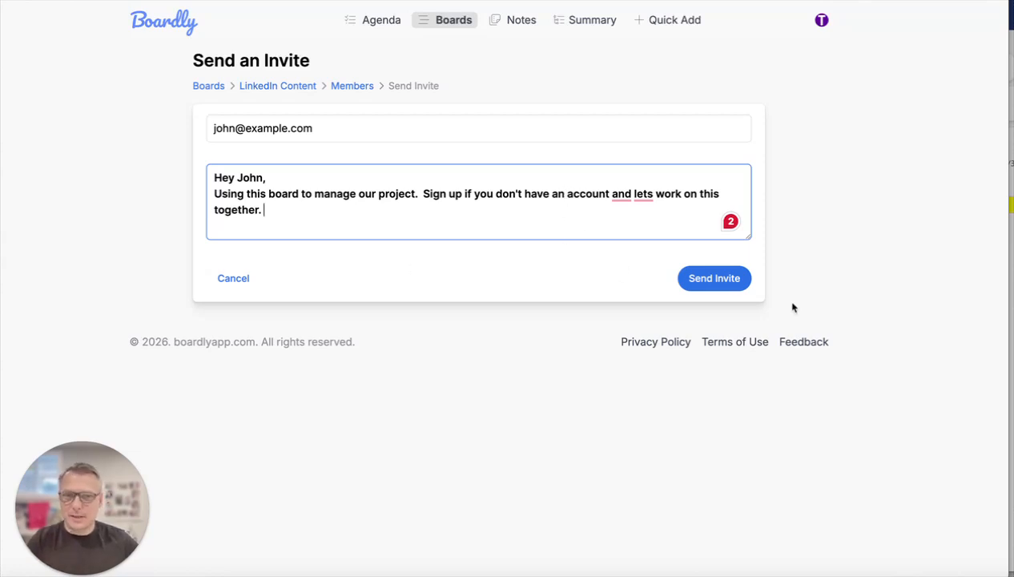
left_click(686, 278)
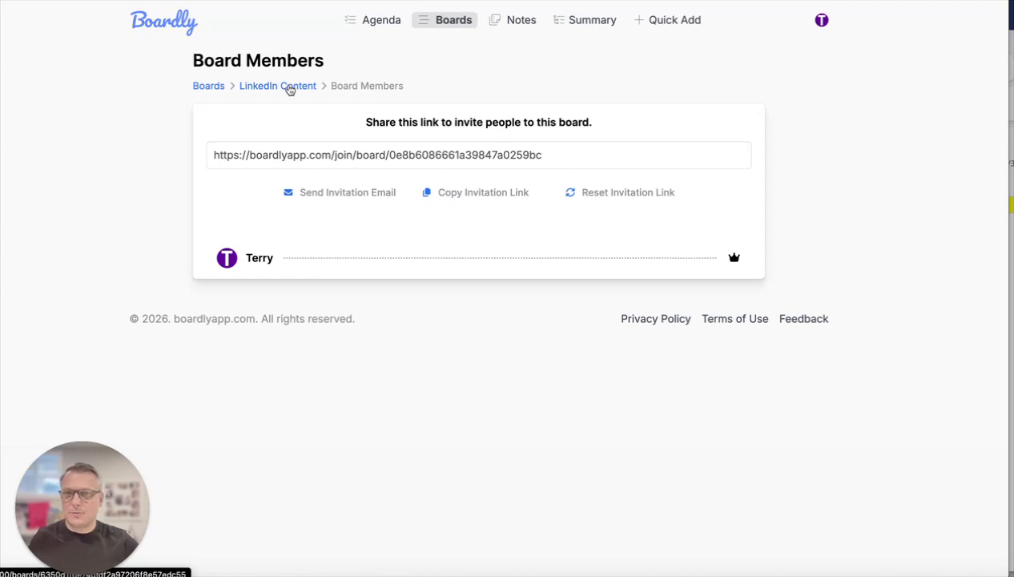
- Return to the LinkedIn Content board, open the Feedback form, look over its fields and cancel it
left_click(290, 87)
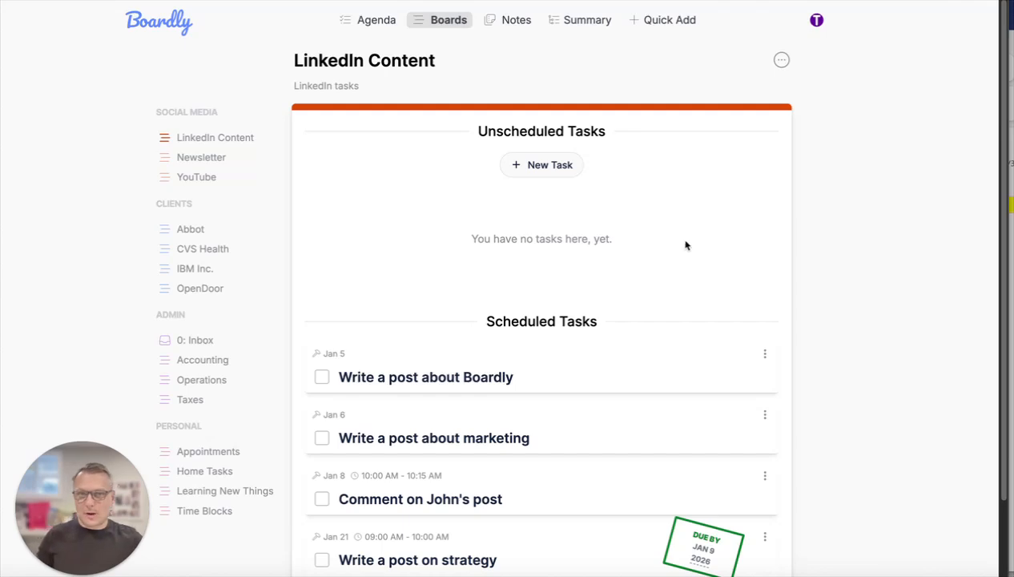
scroll(729, 231, "down", 2)
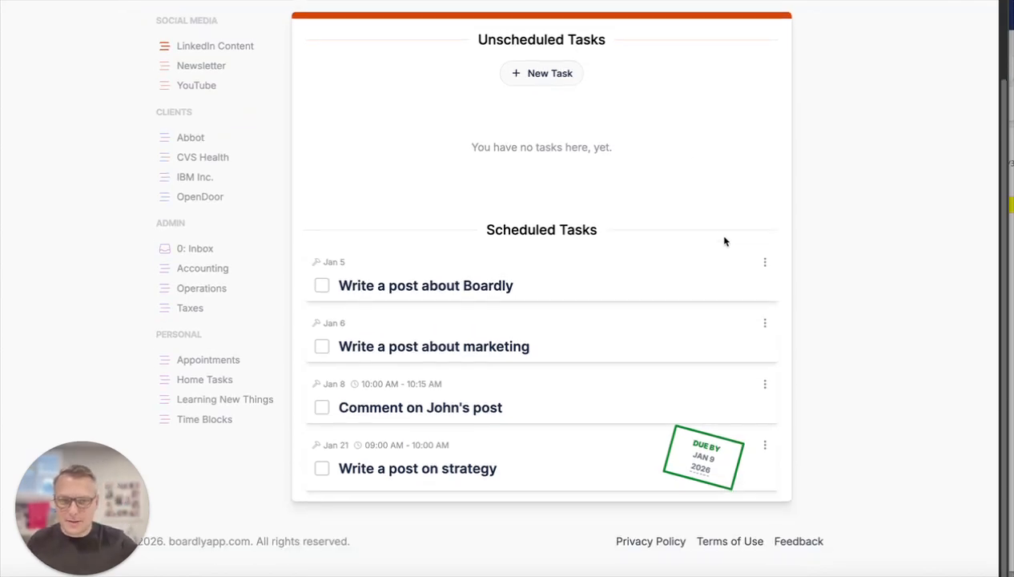
left_click(816, 542)
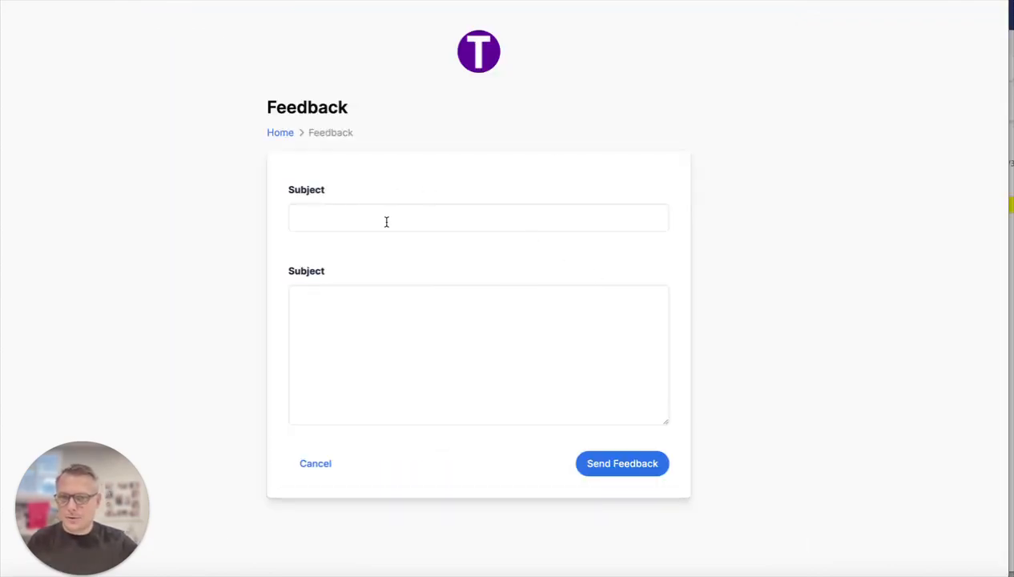
left_click(462, 357)
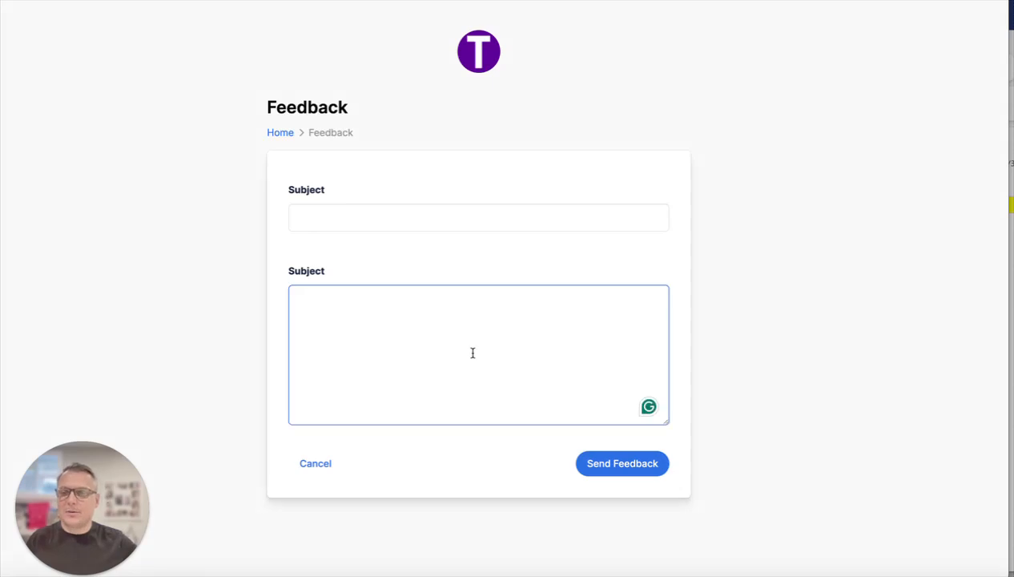
left_click(417, 218)
left_click(442, 329)
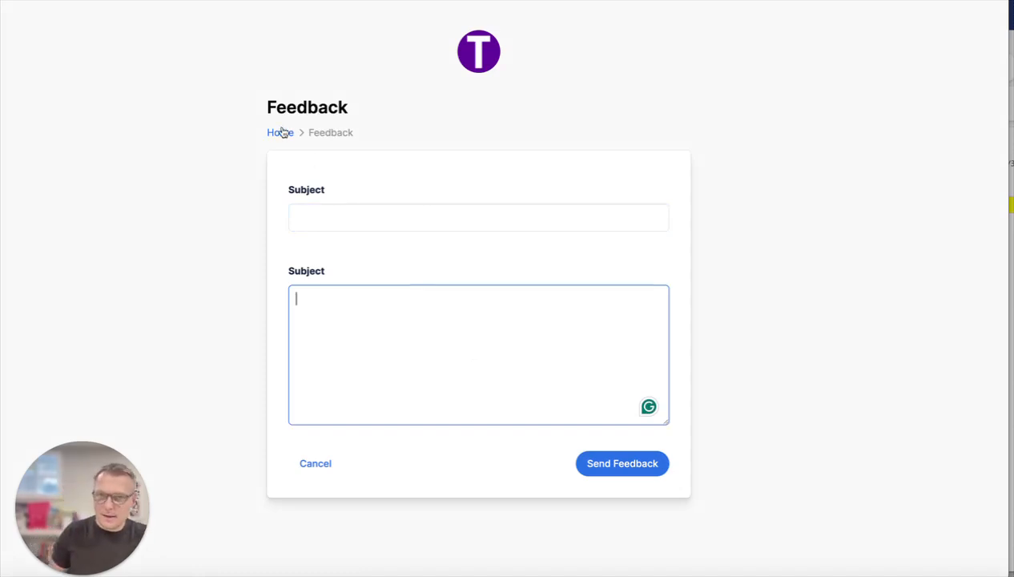
left_click(321, 462)
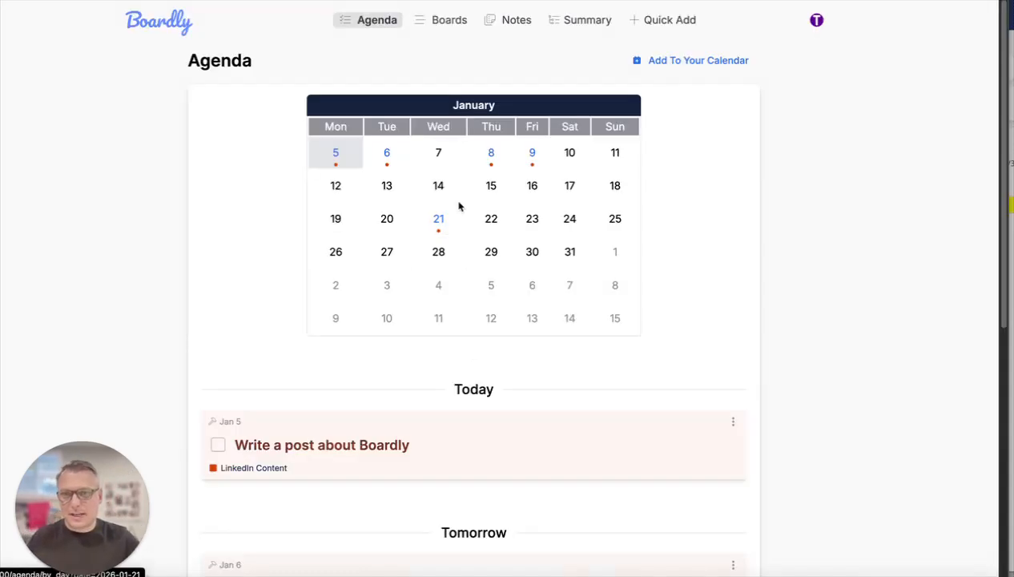